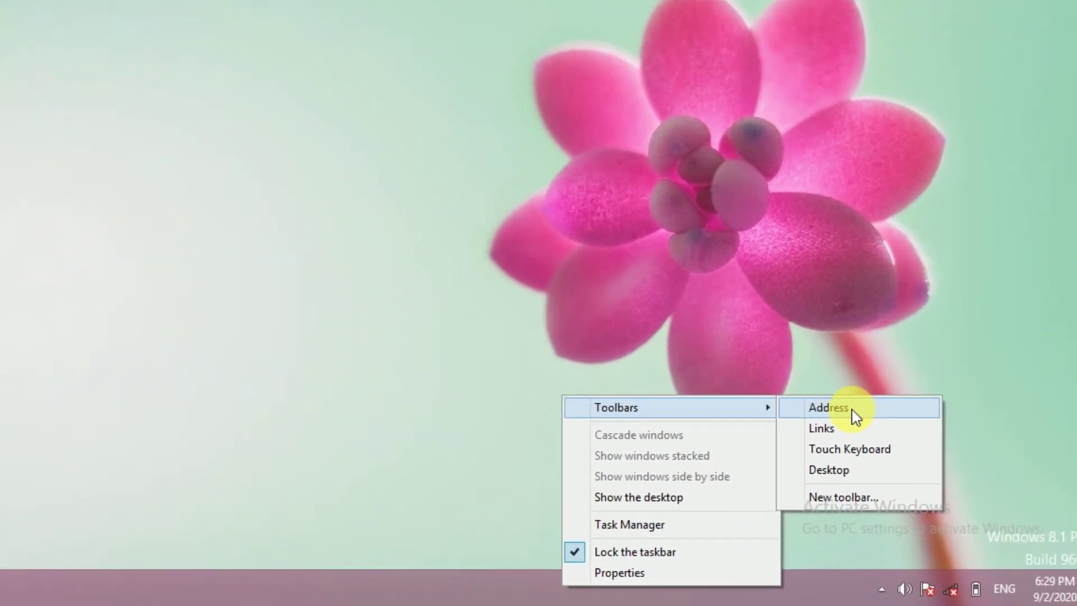
Add the Address toolbar to the taskbar.
left_click(830, 408)
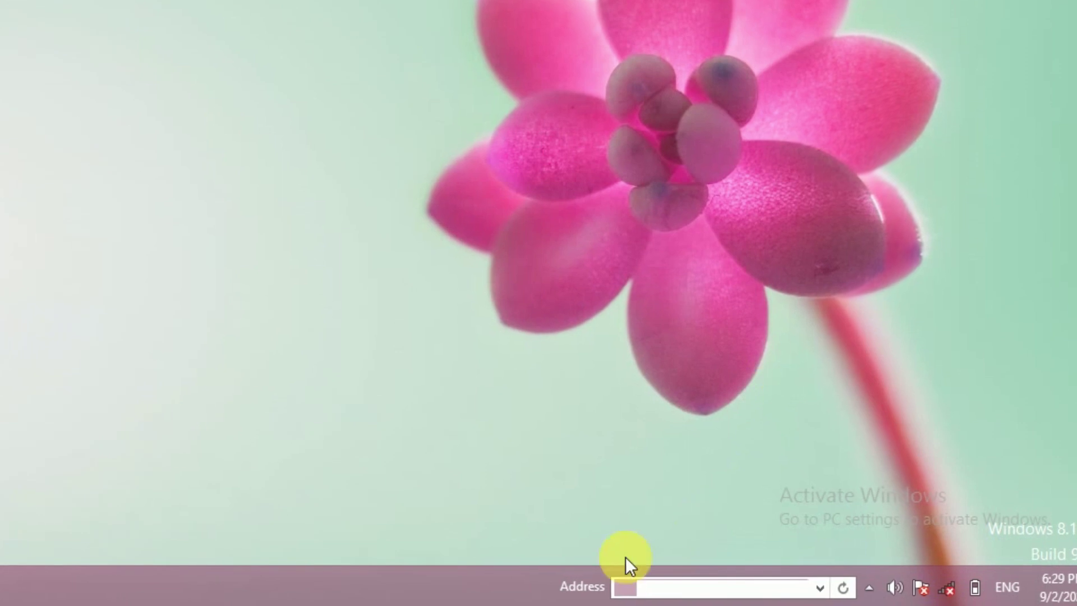
right_click(464, 586)
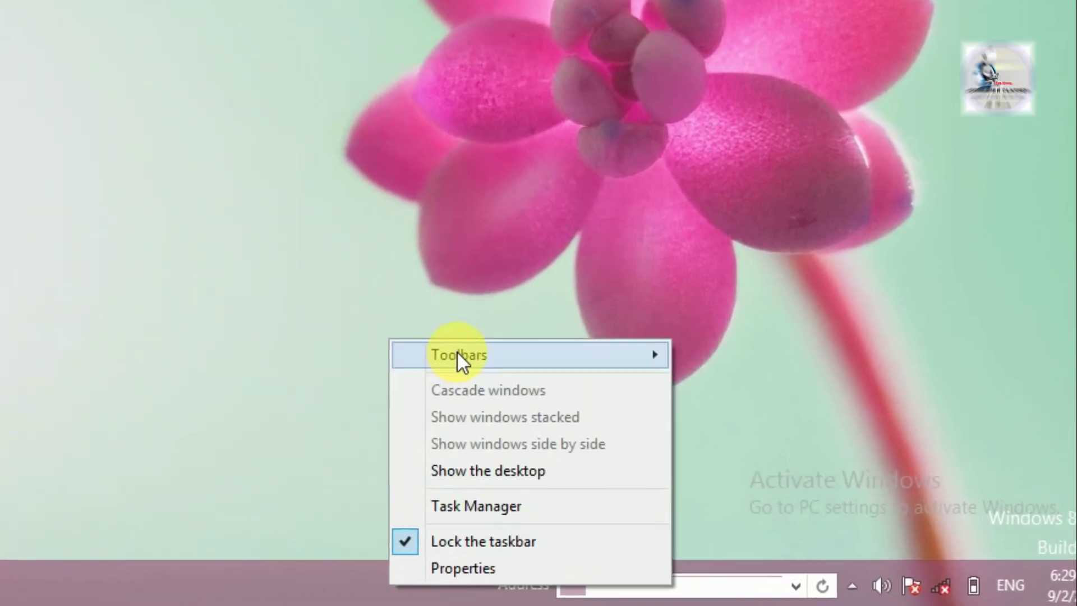
mouse_move(458, 357)
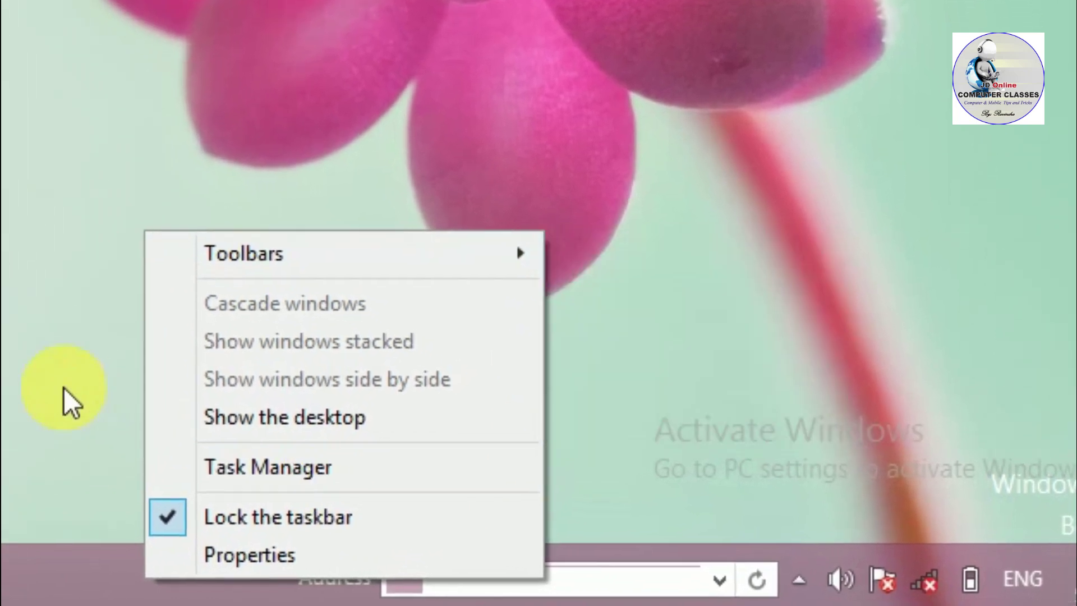
left_click(64, 388)
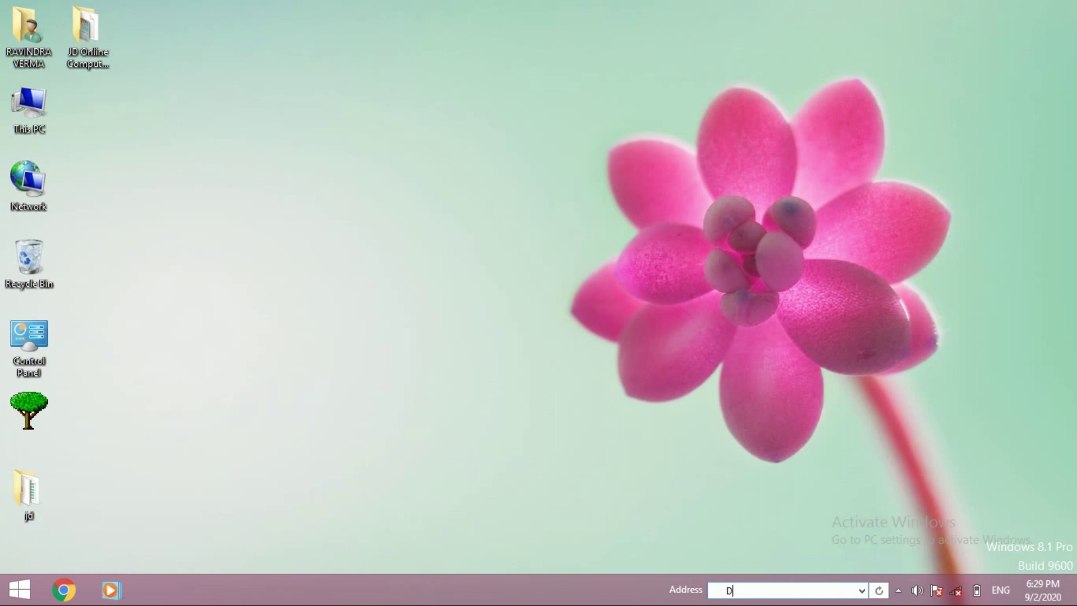
Try to open drive D: by entering D: in the taskbar's address box.
type("D")
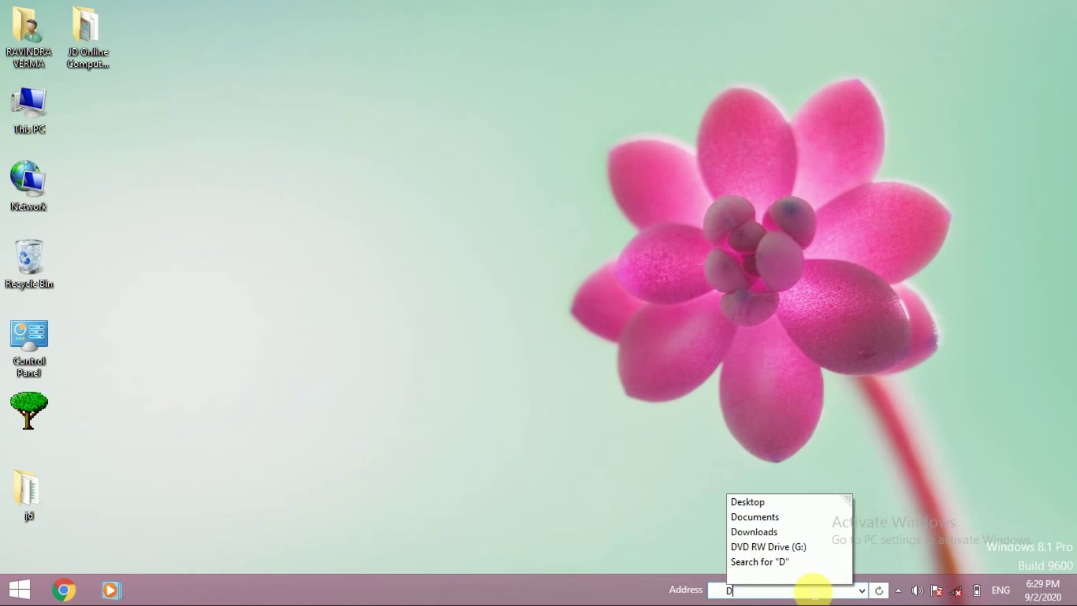
type(":")
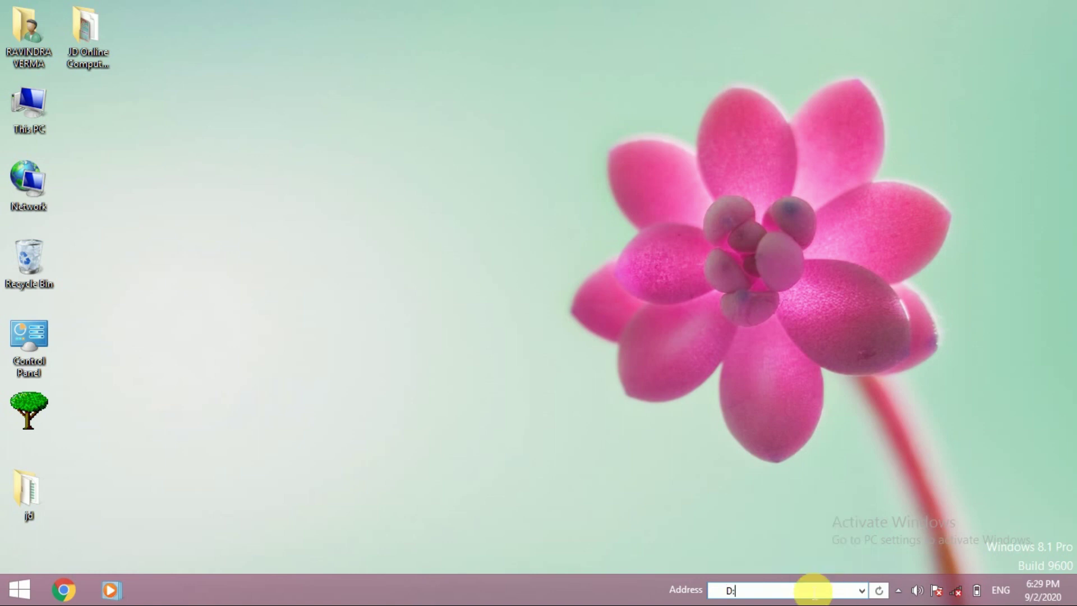
key("Return")
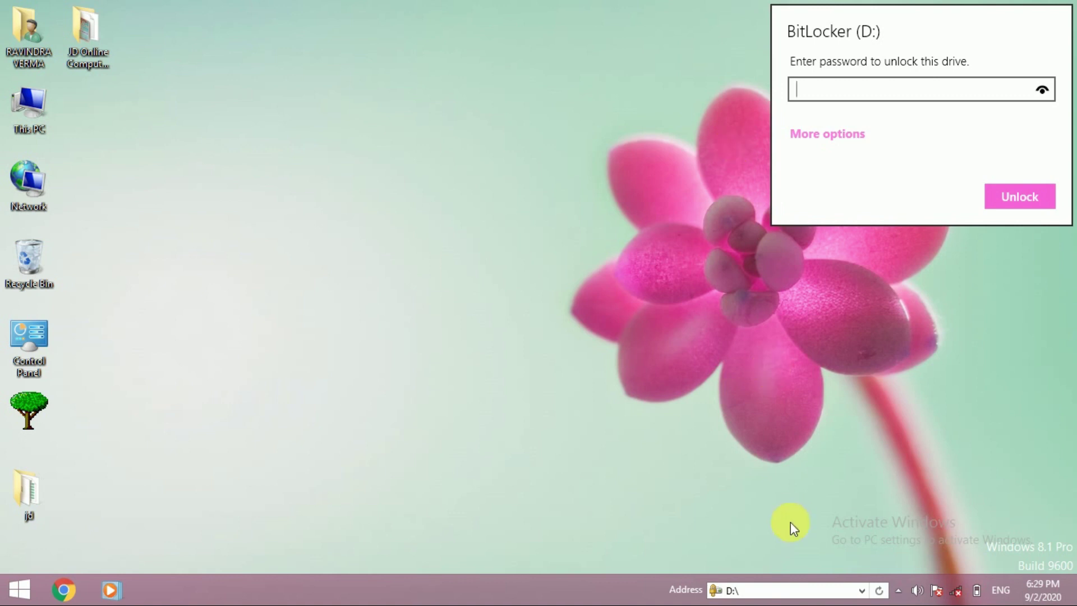
Replace the taskbar address with E: and go to that drive.
left_click(791, 596)
left_click(761, 591)
key("BackSpace")
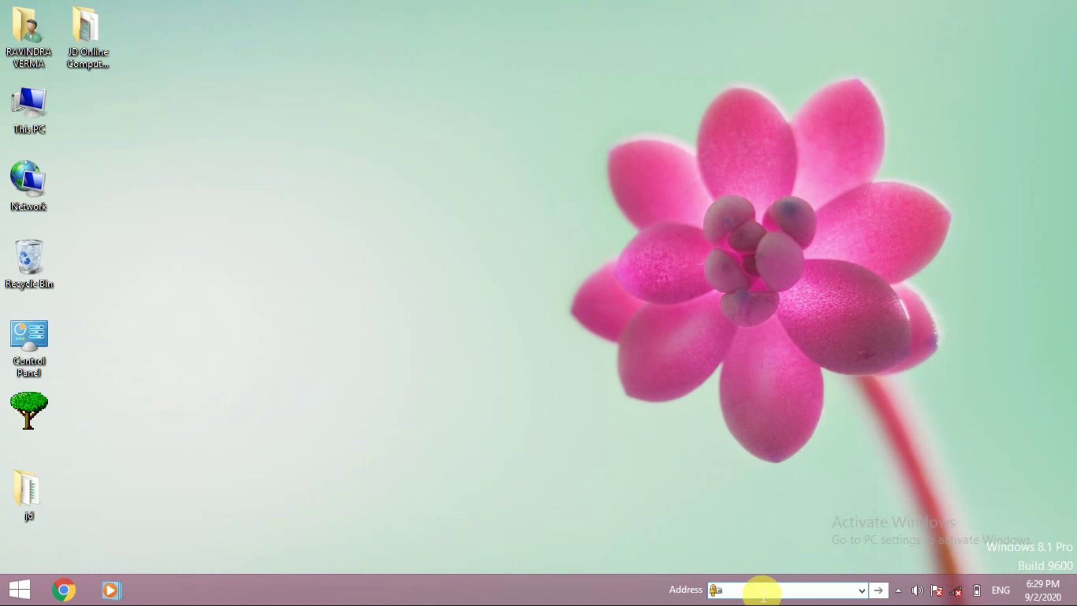
type("E")
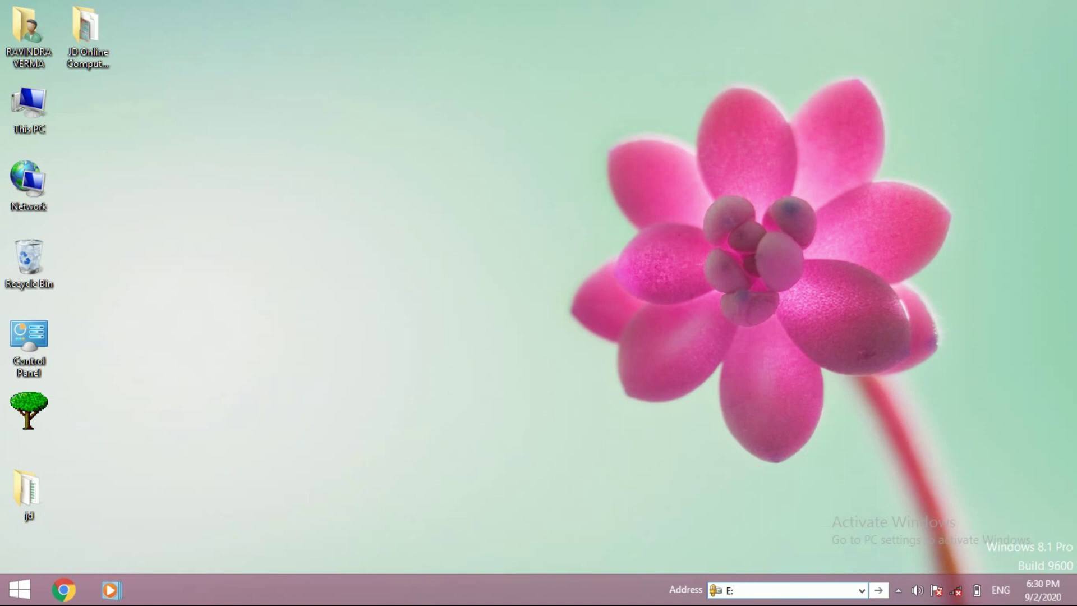
type(":")
key("Return")
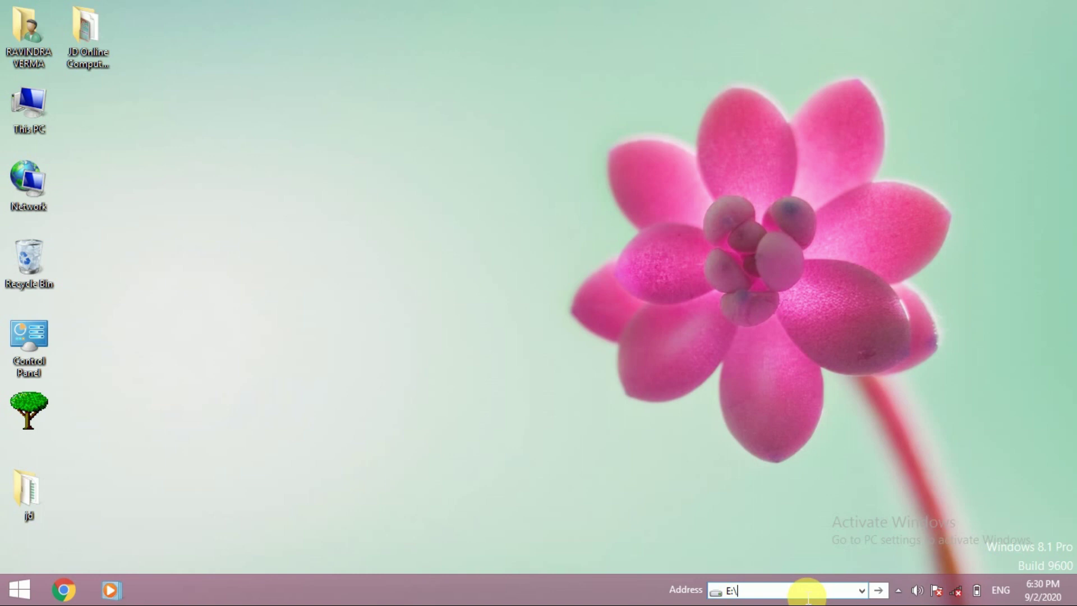
Extend the taskbar address to the E:\AMIT folder using the suggested path and open it.
type("AMI")
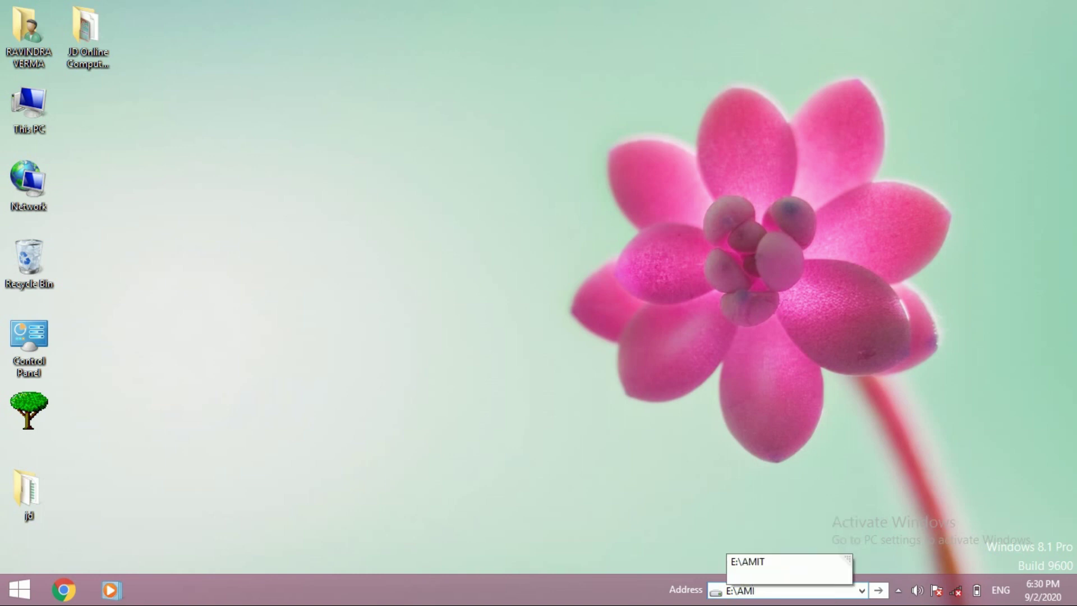
key("Down")
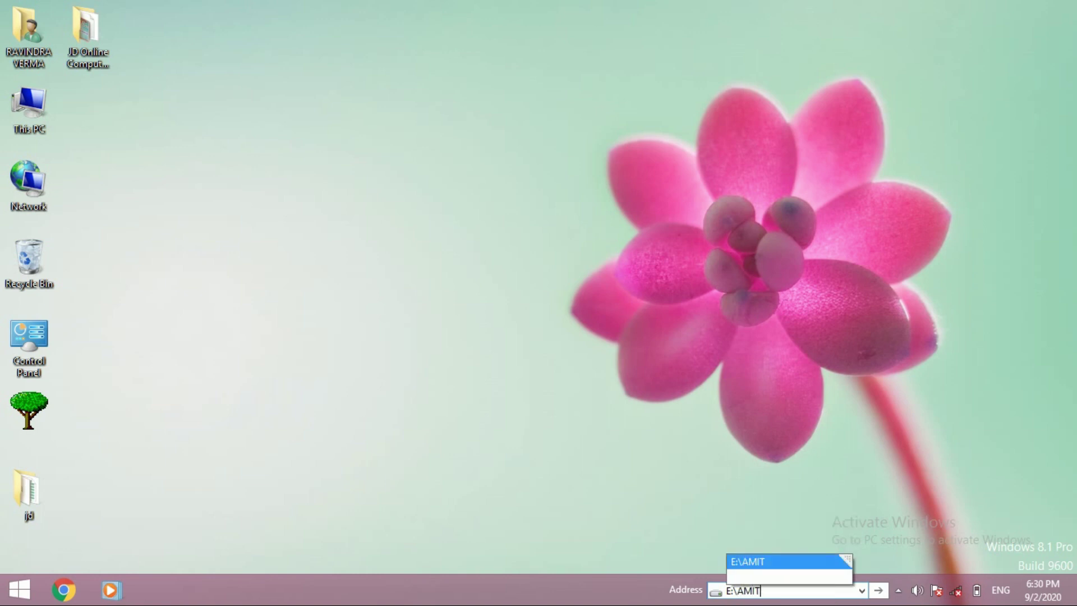
key("Return")
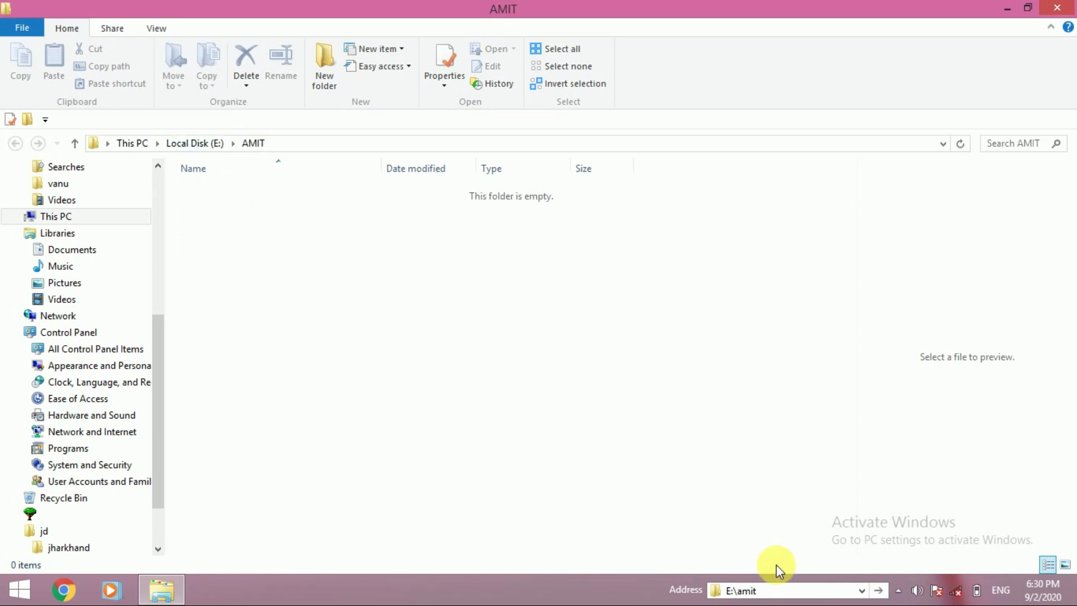
Remove the Address toolbar from the taskbar.
left_click(793, 593)
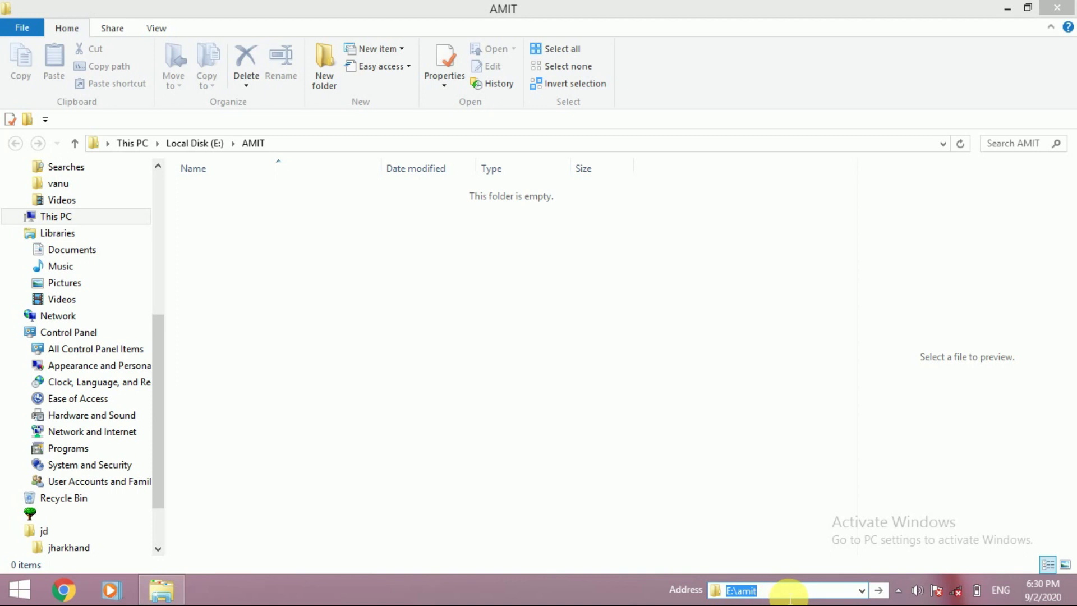
right_click(635, 587)
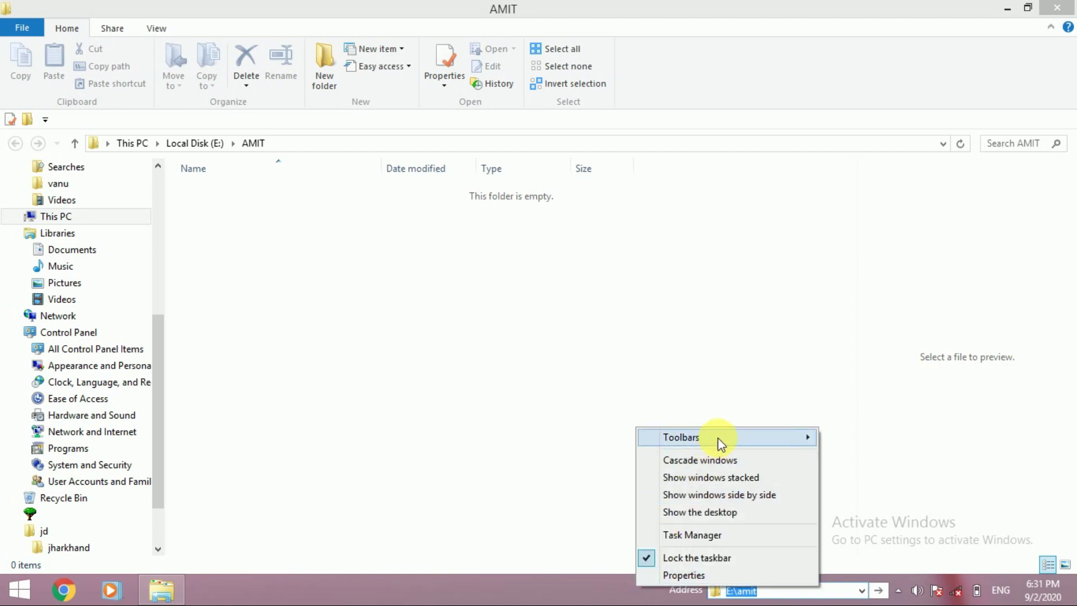
mouse_move(717, 436)
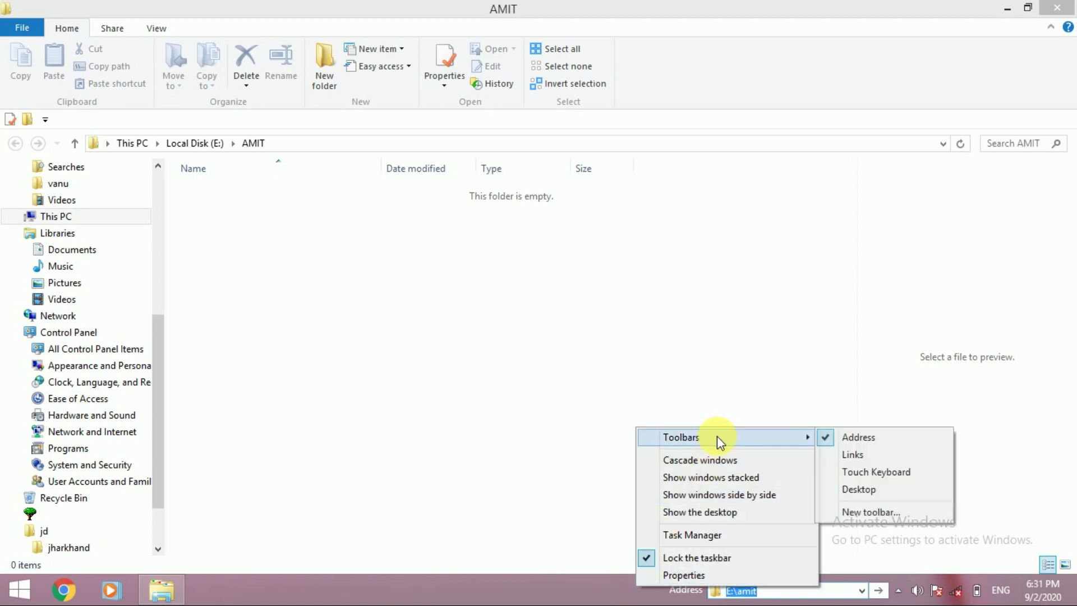
left_click(827, 438)
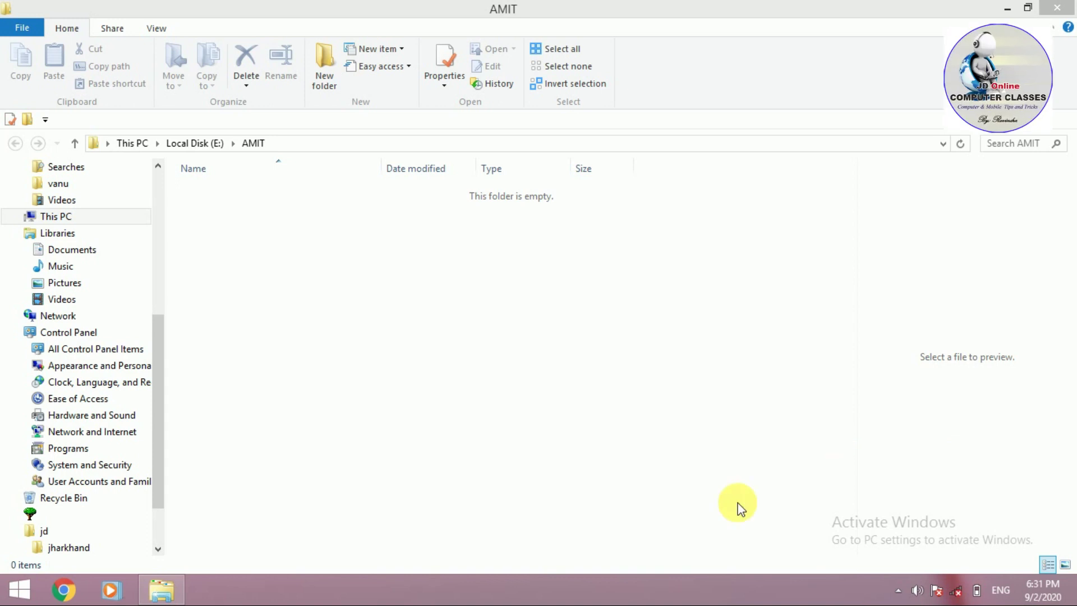
Add the Links toolbar to the taskbar.
right_click(713, 588)
mouse_move(796, 434)
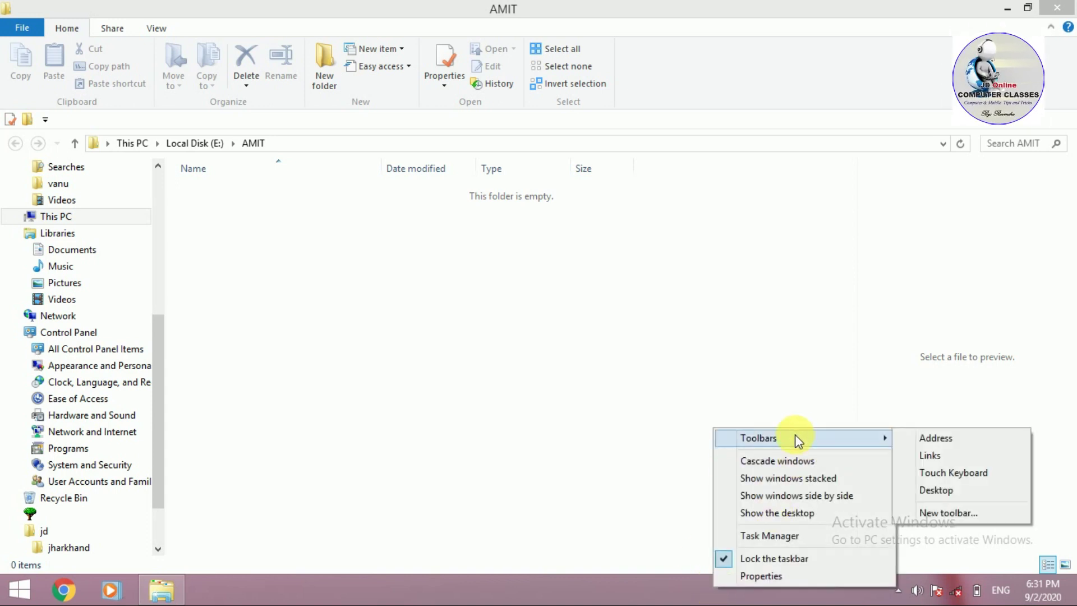
left_click(948, 458)
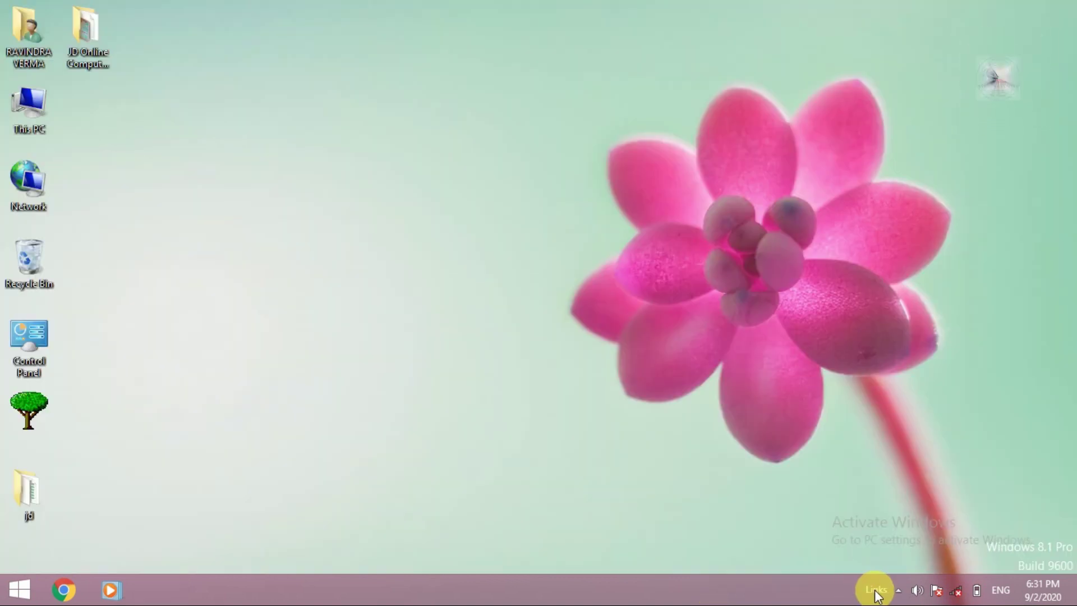
Open the folder behind the Links toolbar, view its full path, and close the window.
right_click(870, 593)
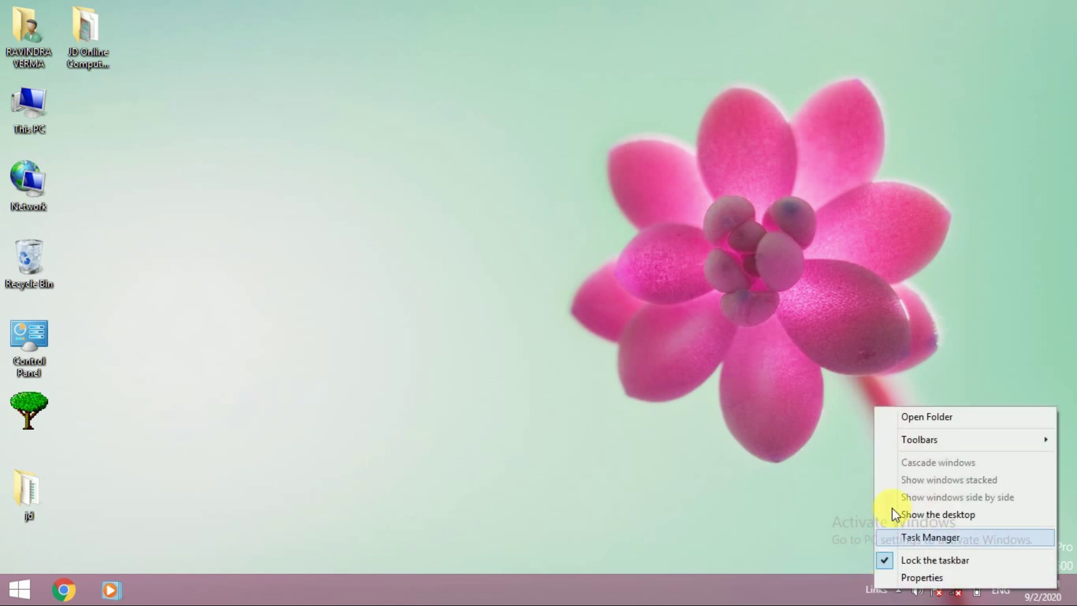
left_click(911, 419)
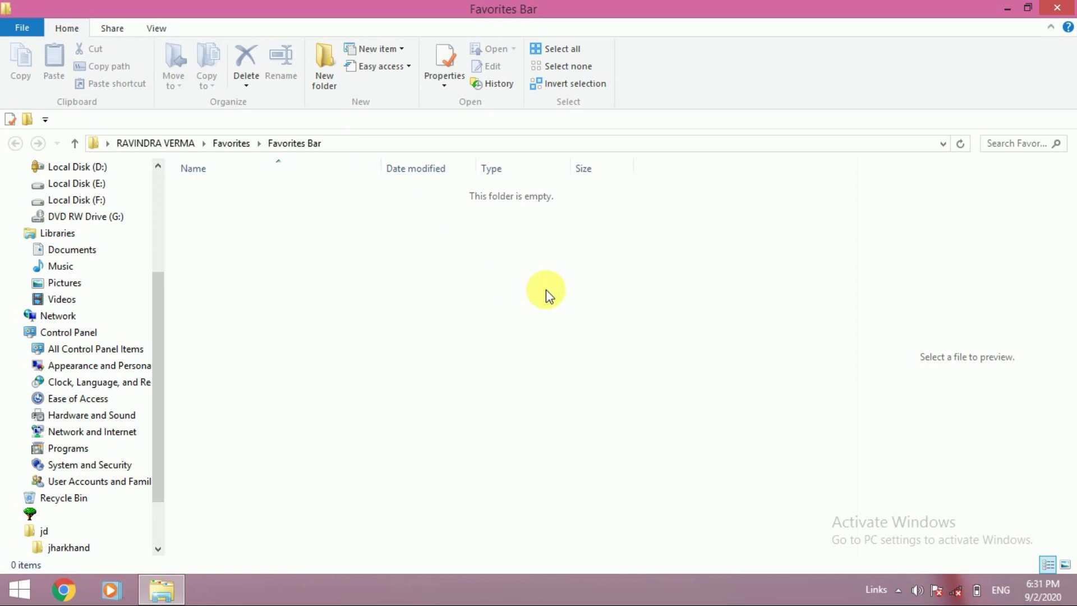
left_click(346, 145)
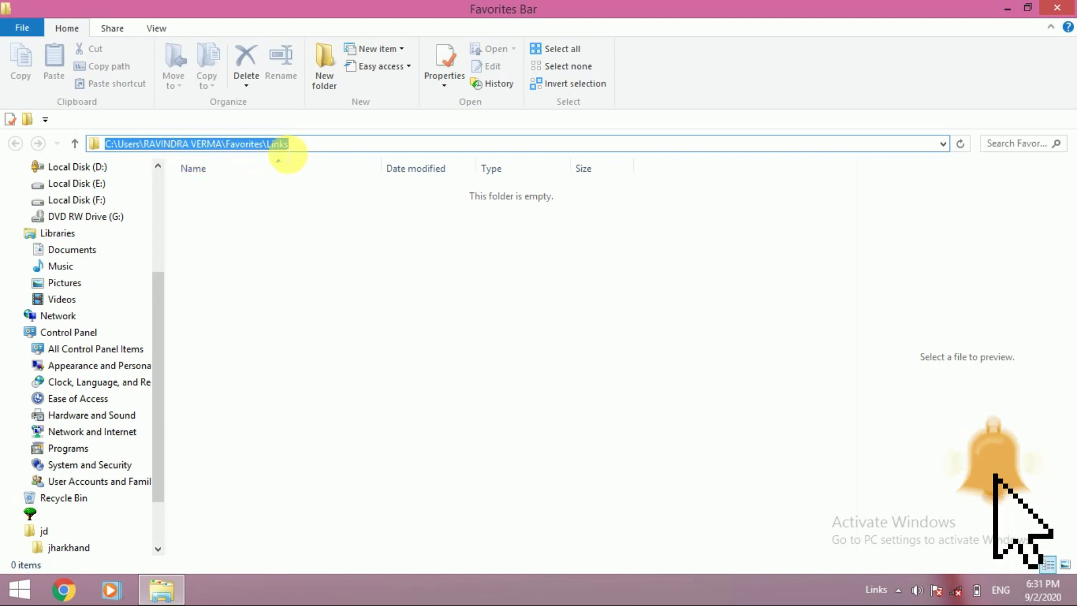
left_click(420, 267)
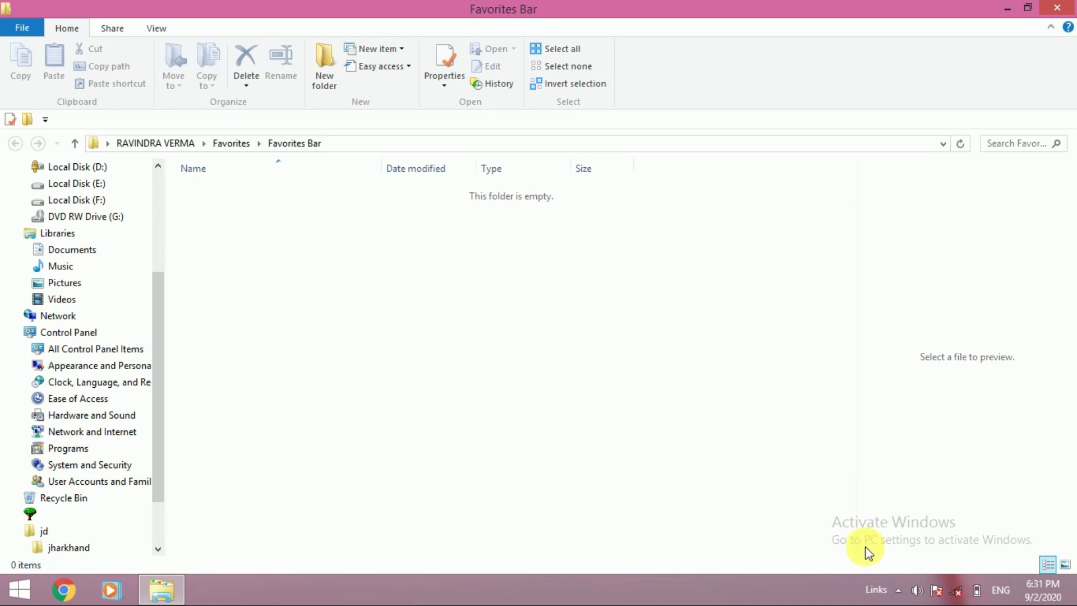
left_click(879, 589)
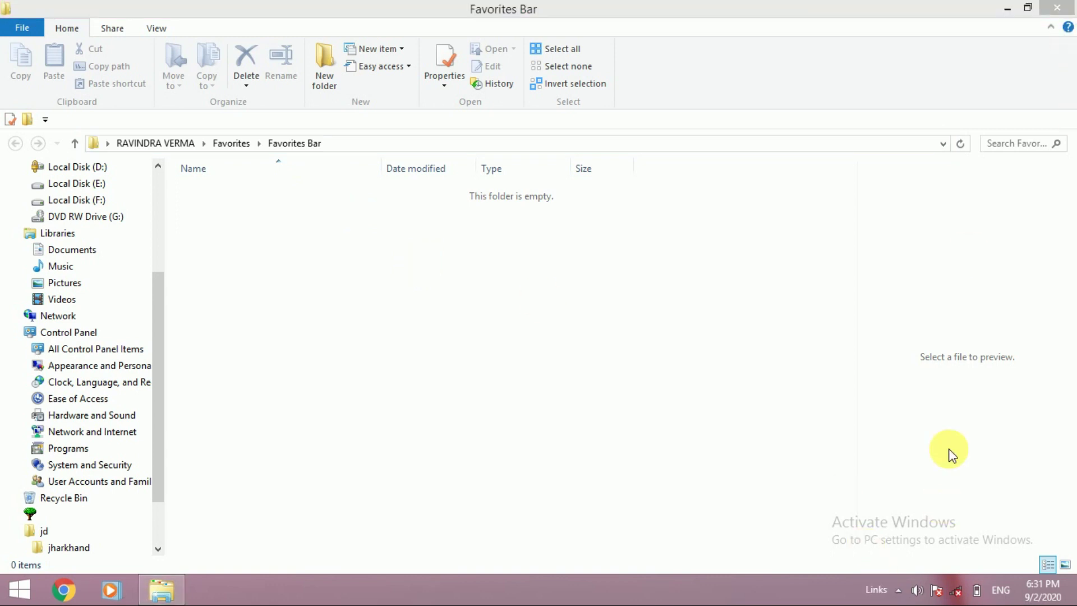
left_click(1057, 8)
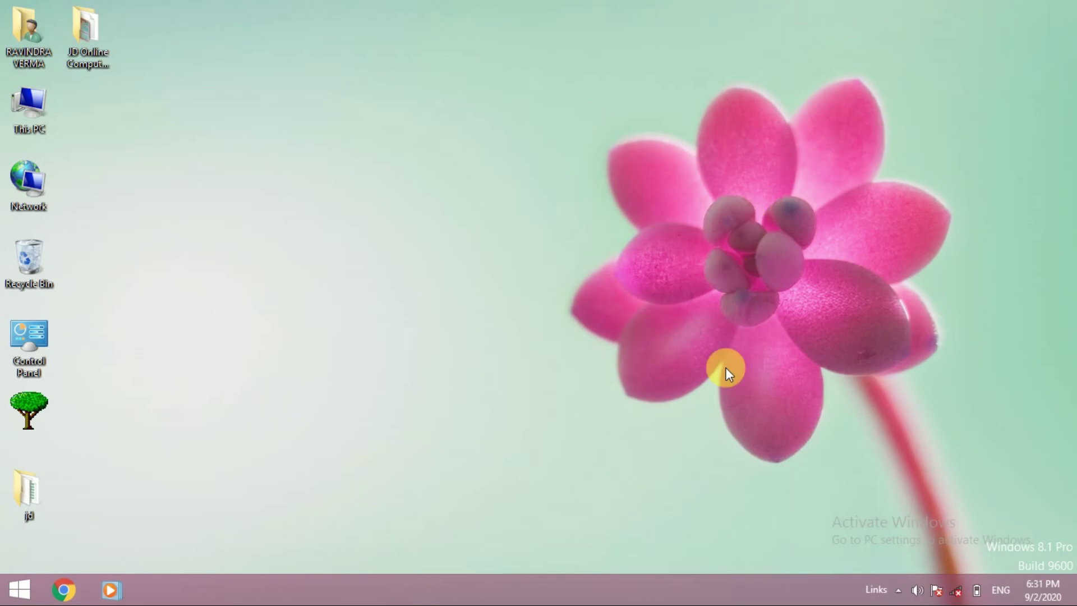
Remove the Links toolbar from the taskbar.
right_click(846, 591)
mouse_move(887, 447)
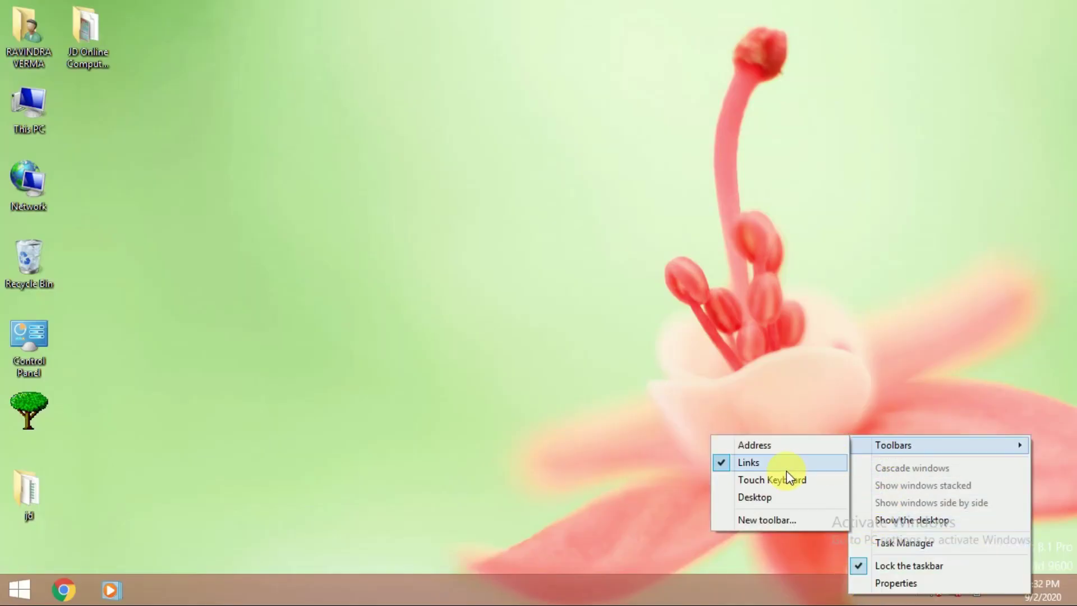
left_click(725, 465)
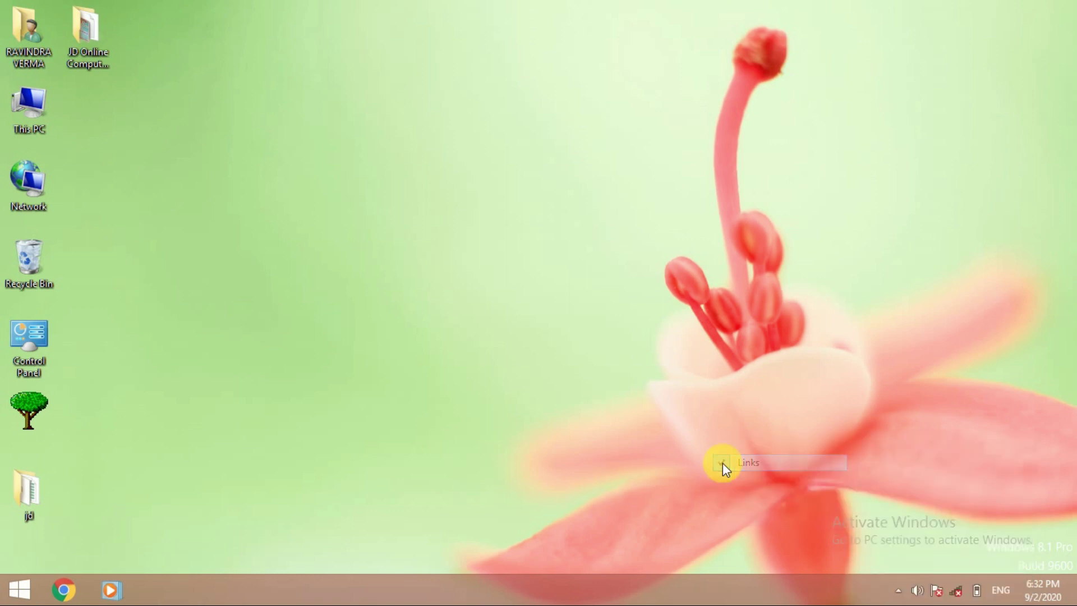
Add the Touch Keyboard toolbar to the taskbar, then show and dismiss the on-screen keyboard.
right_click(751, 593)
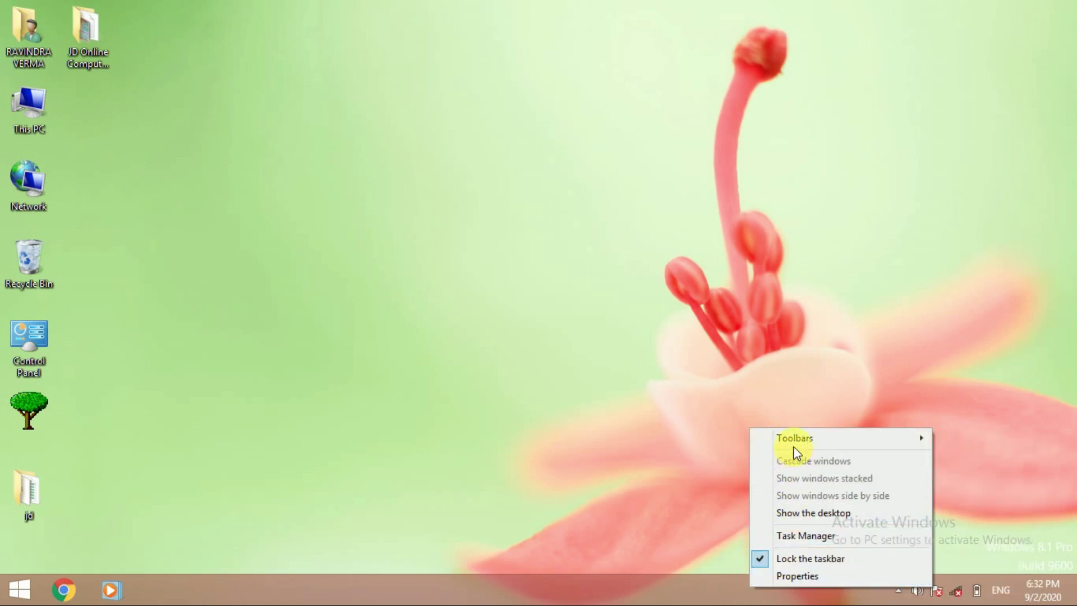
mouse_move(794, 446)
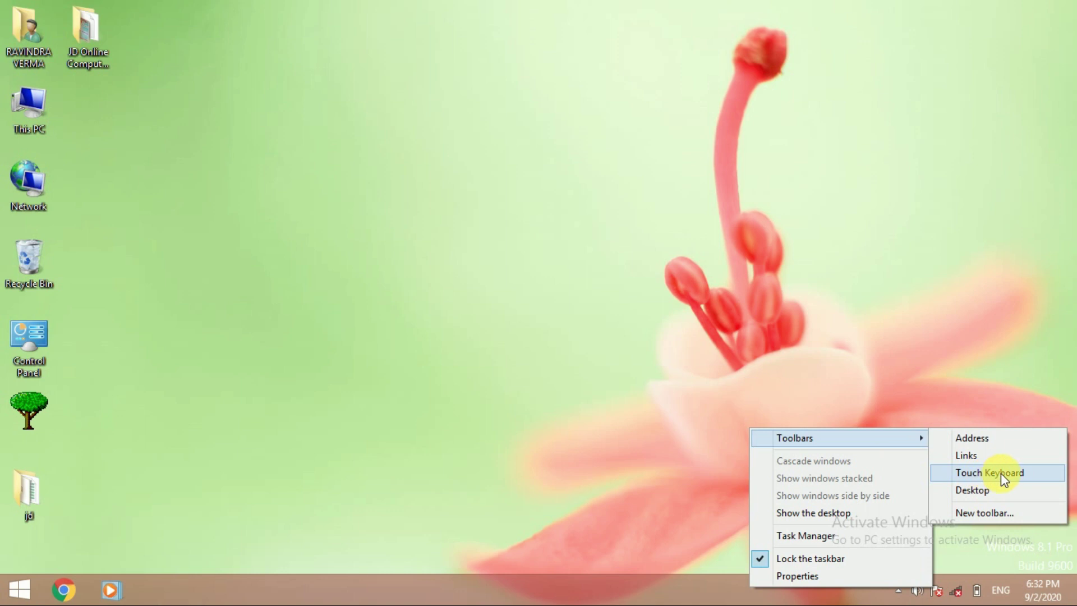
left_click(938, 472)
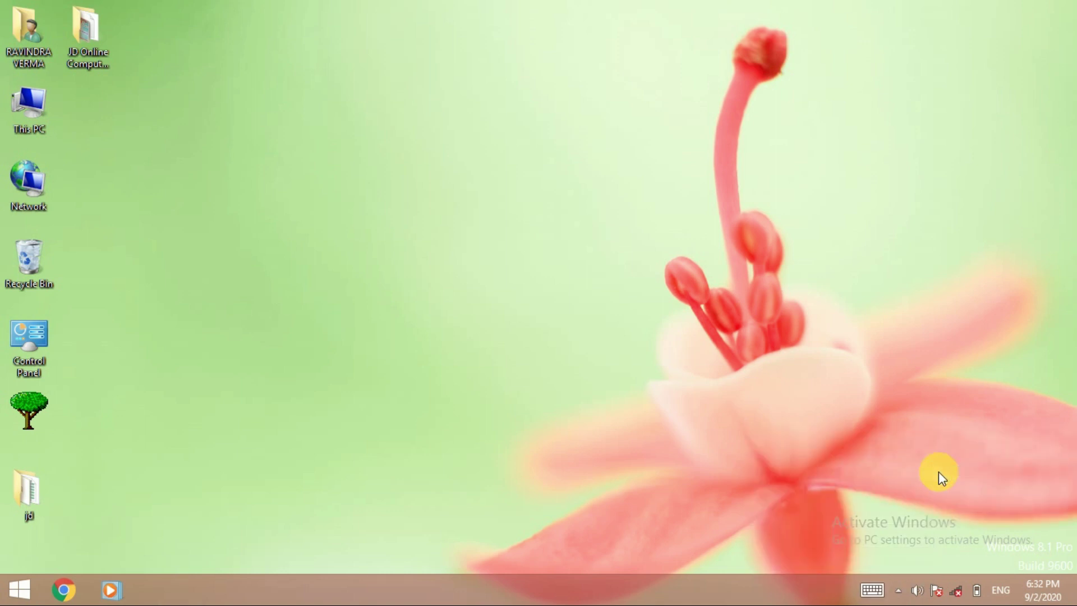
left_click(873, 592)
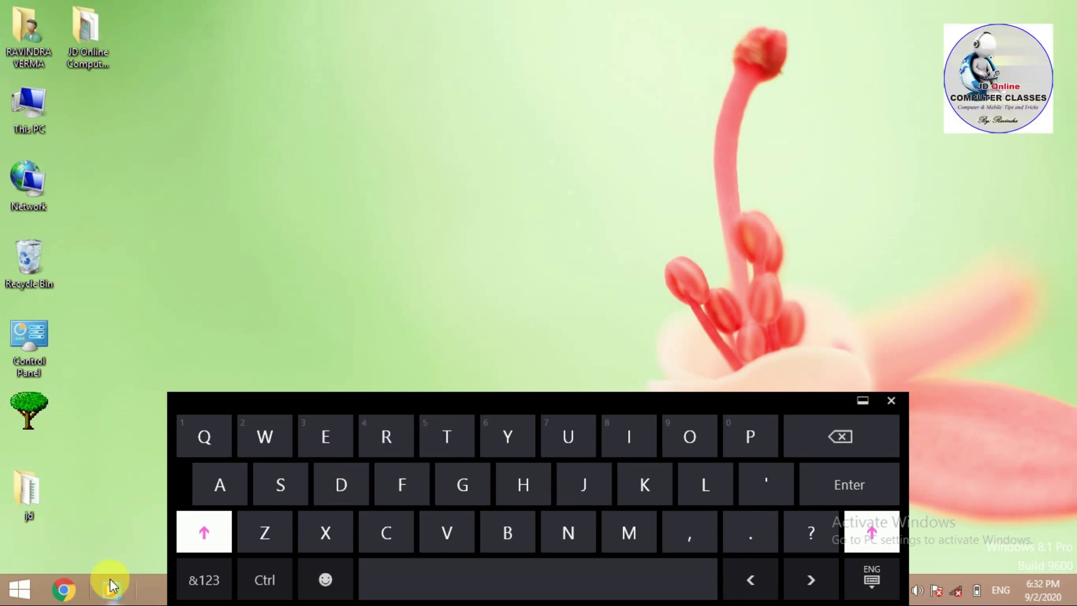
left_click(135, 538)
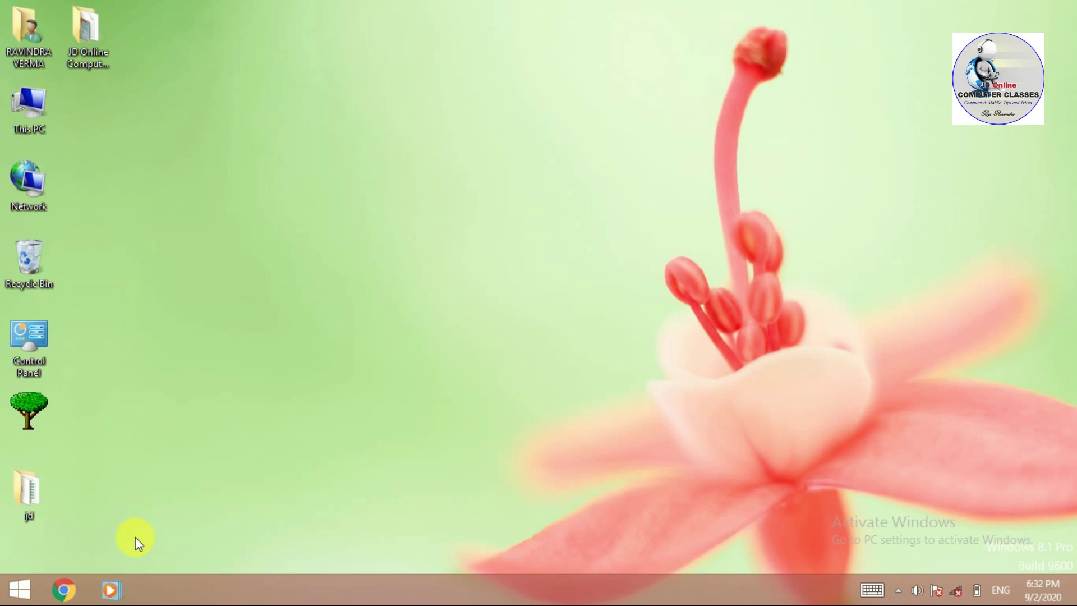
Launch Notepad by running NOTEPAD from the Run dialog.
key("super+r")
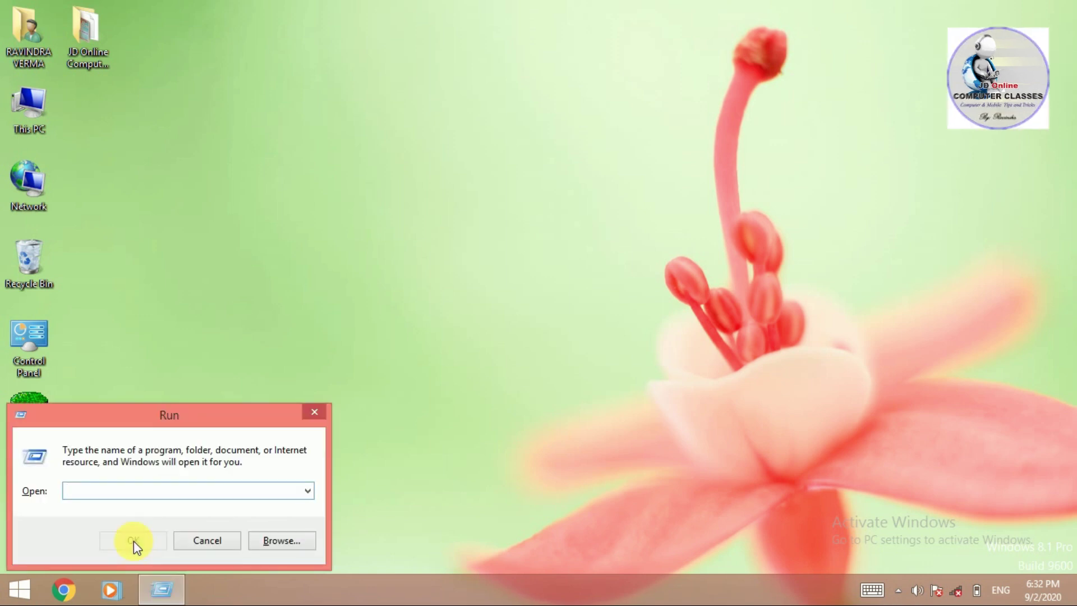
type("NOTW")
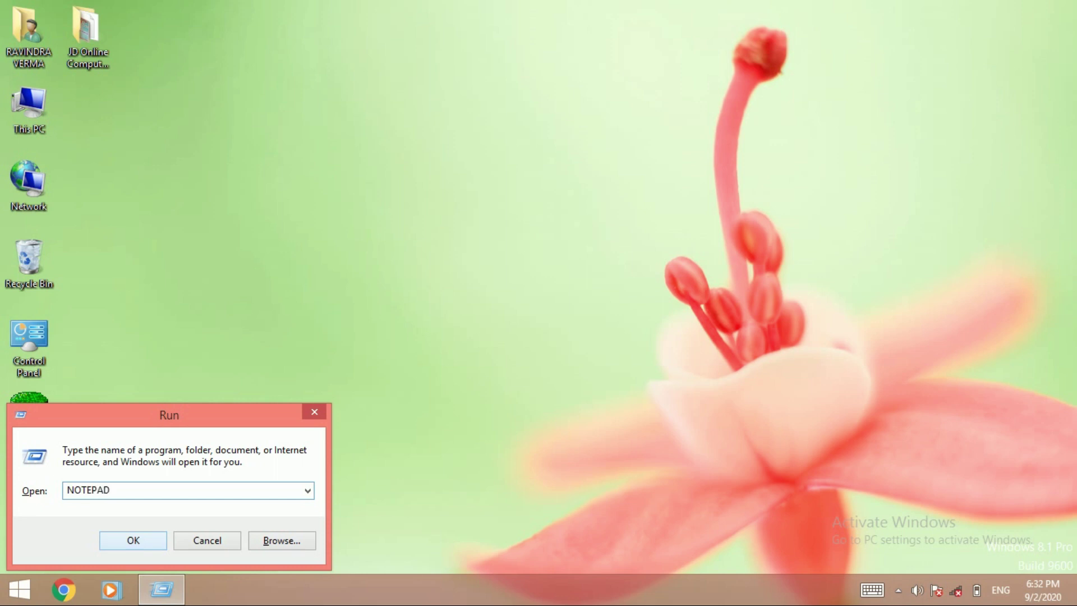
left_click(134, 542)
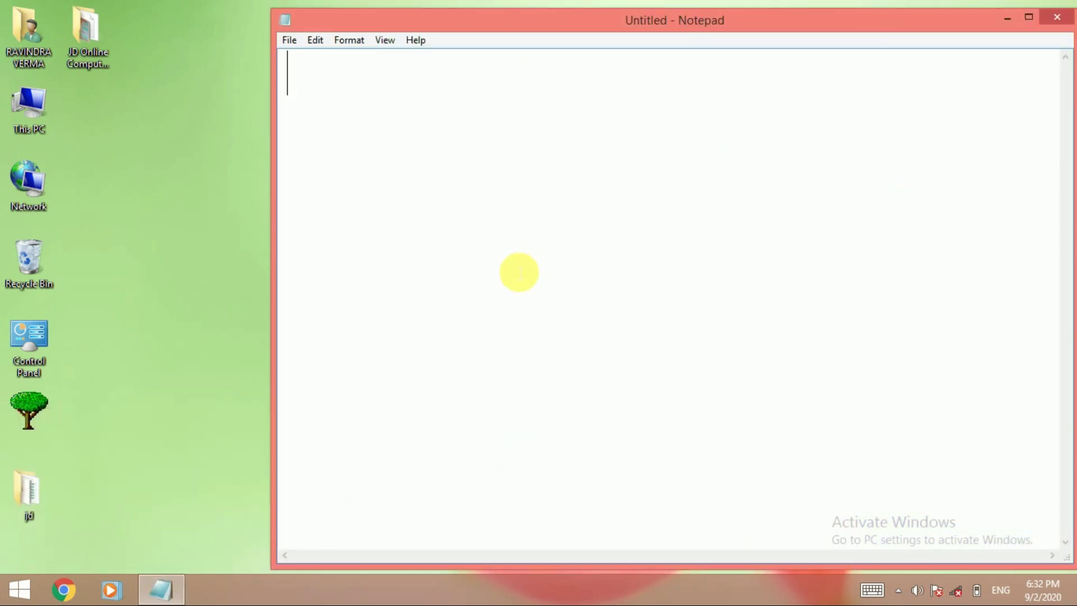
Show the touch keyboard and use its keys to write HAPPY BIRTHDAY in the Notepad document.
left_click(874, 590)
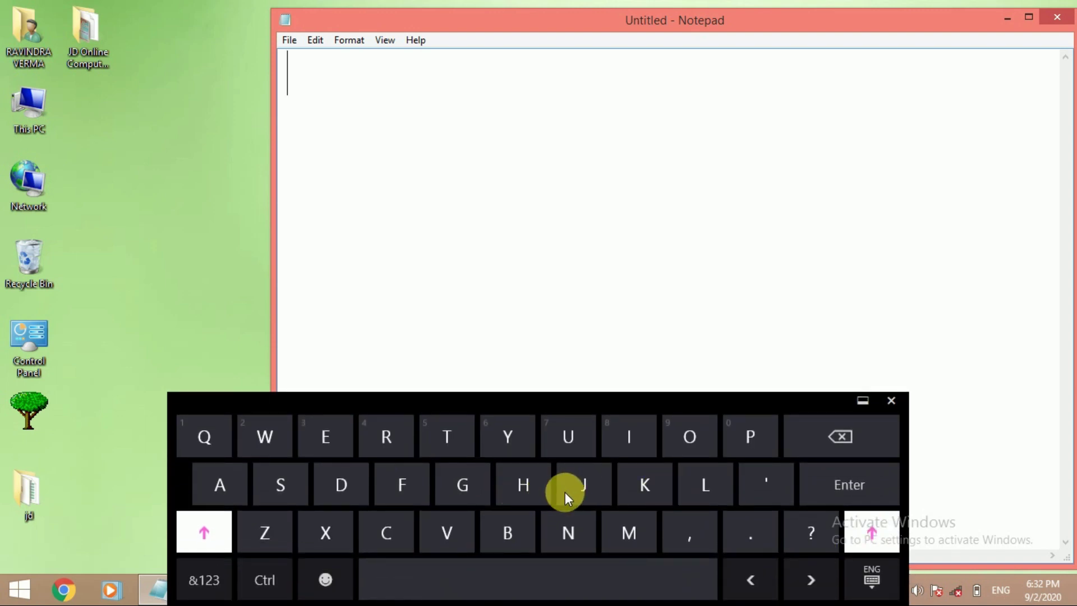
left_click(536, 488)
left_click(196, 489)
left_click(740, 433)
left_click(740, 433)
left_click(524, 430)
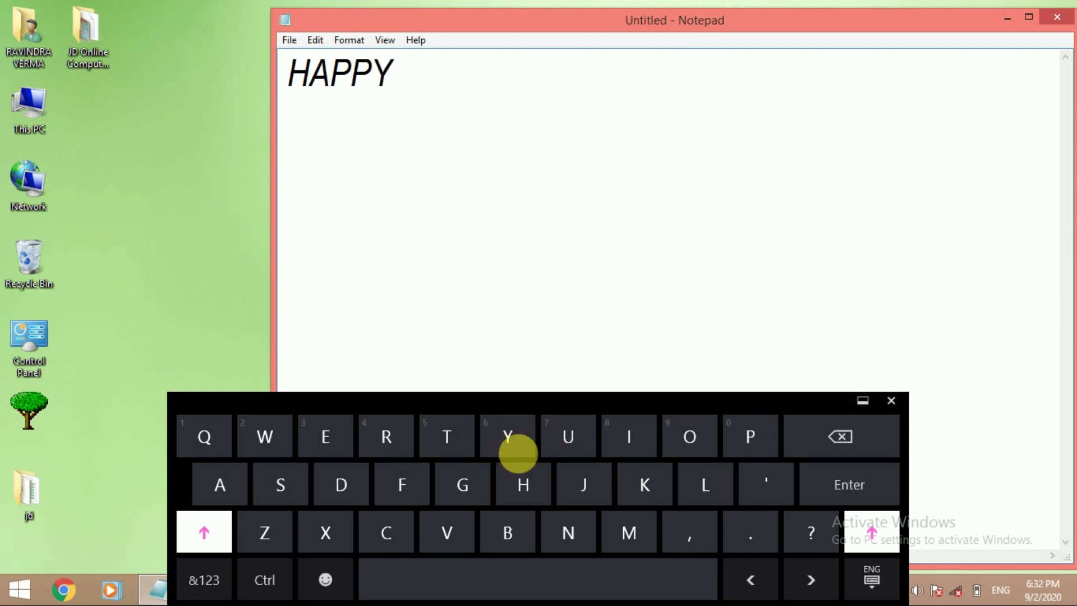
left_click(530, 557)
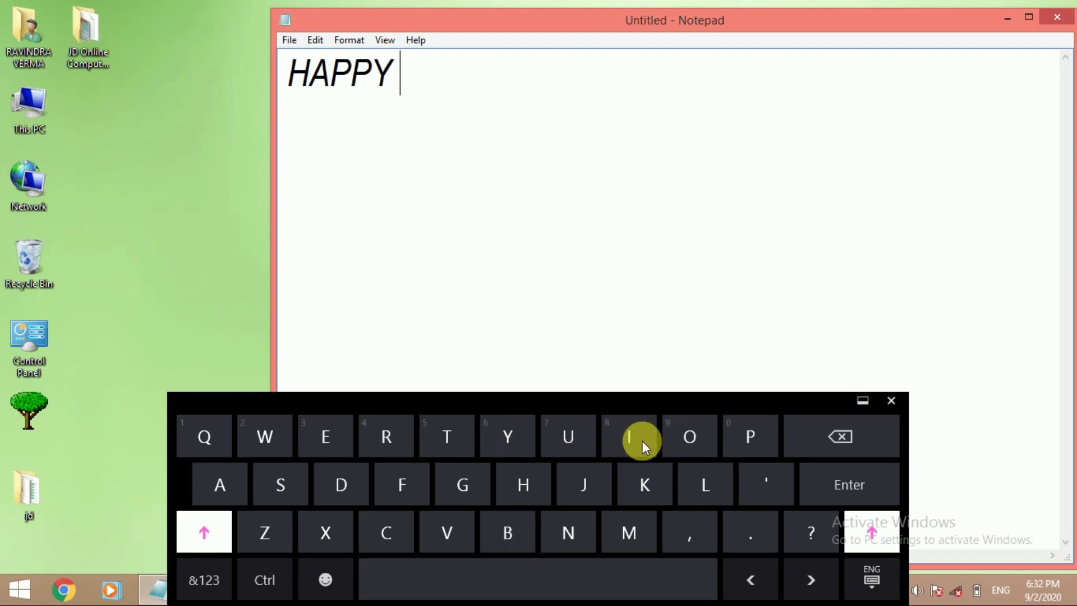
left_click(528, 547)
left_click(620, 438)
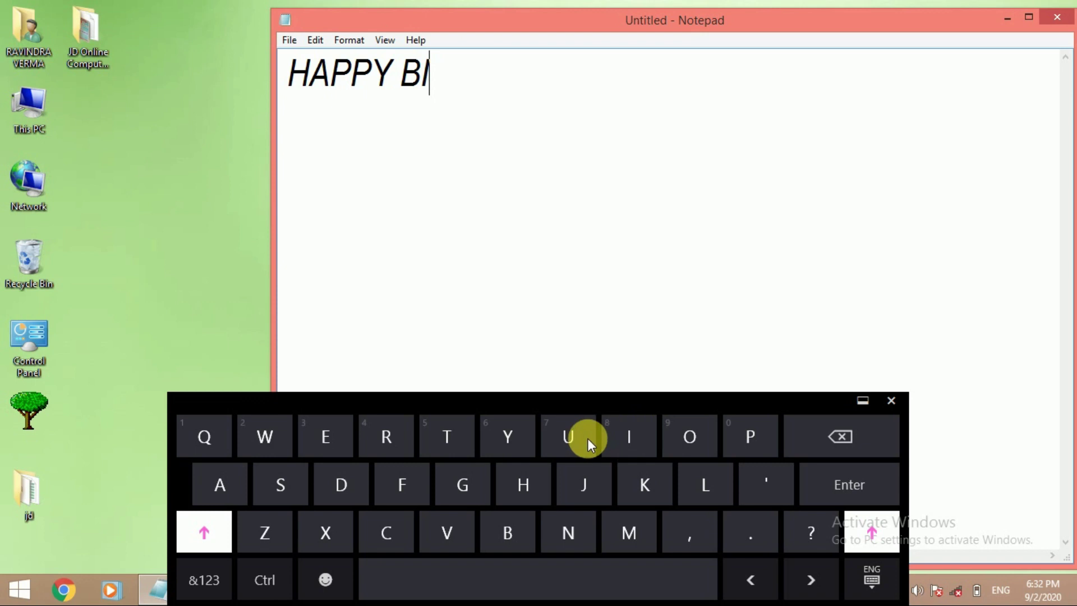
left_click(386, 437)
left_click(445, 435)
left_click(532, 483)
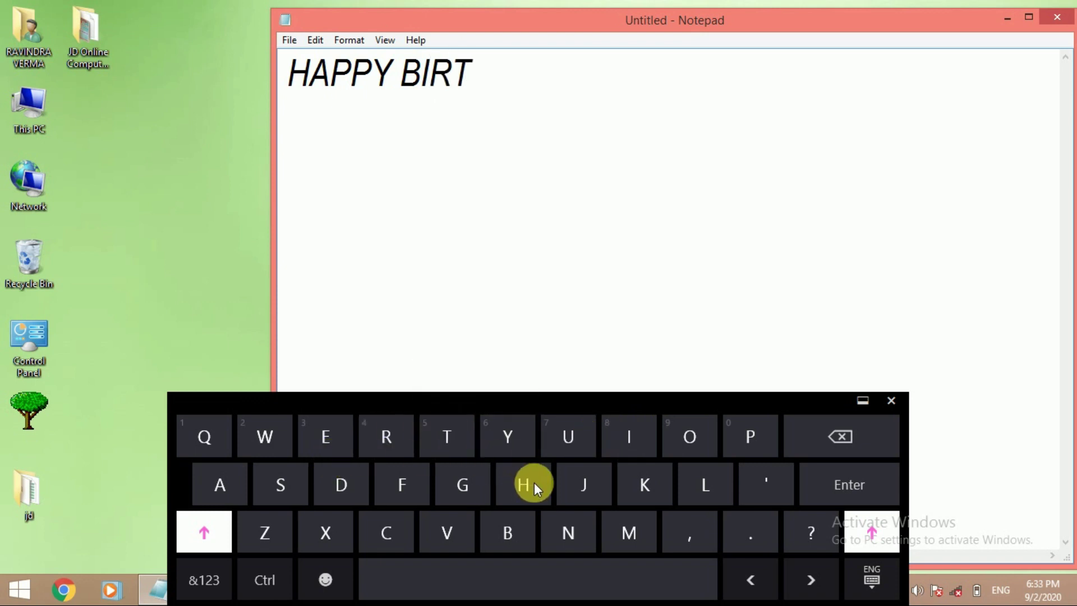
left_click(359, 482)
left_click(231, 487)
left_click(503, 442)
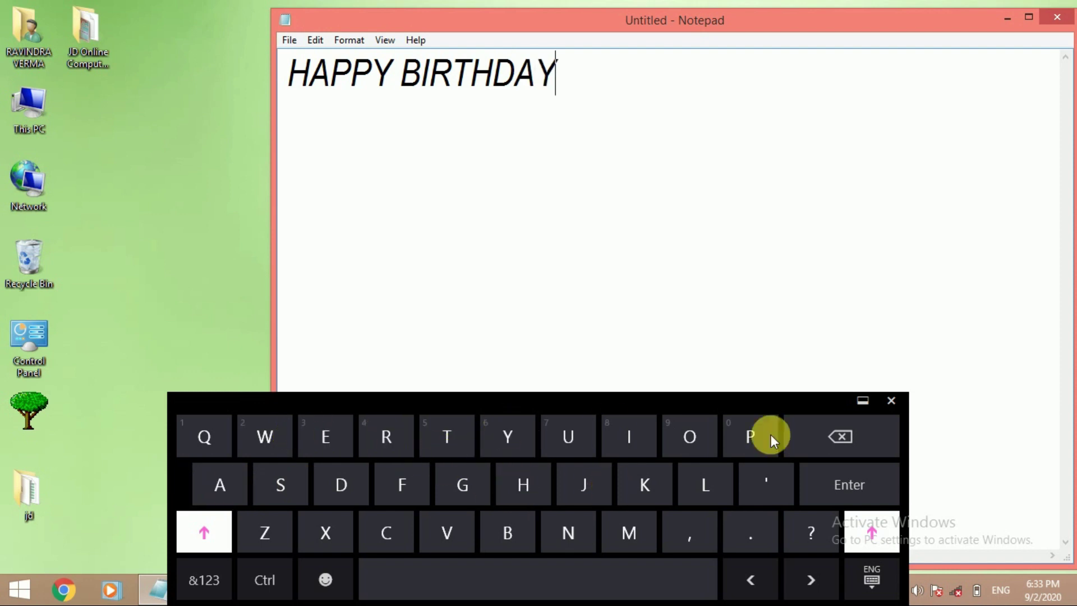
Close the touch keyboard and exit Notepad without saving the document.
left_click(884, 402)
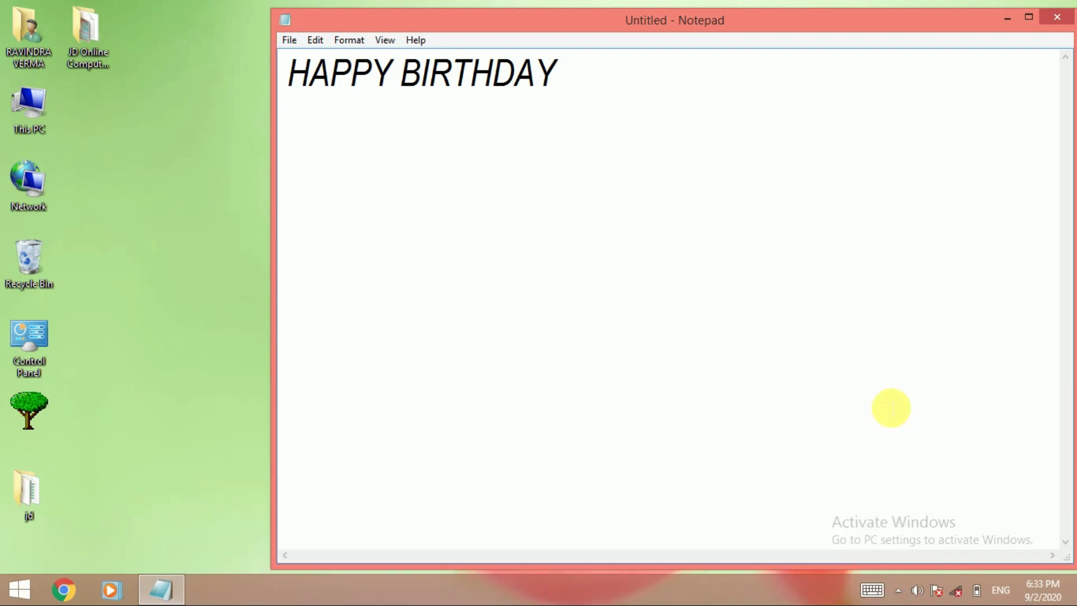
left_click(1057, 16)
left_click(561, 295)
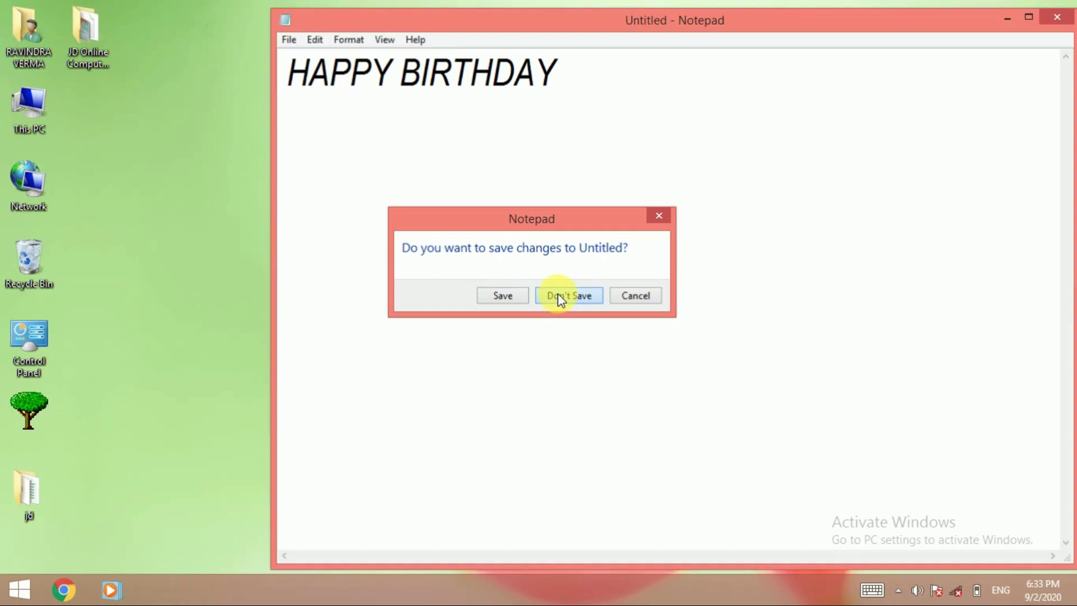
Remove the Touch Keyboard toolbar from the taskbar.
right_click(813, 593)
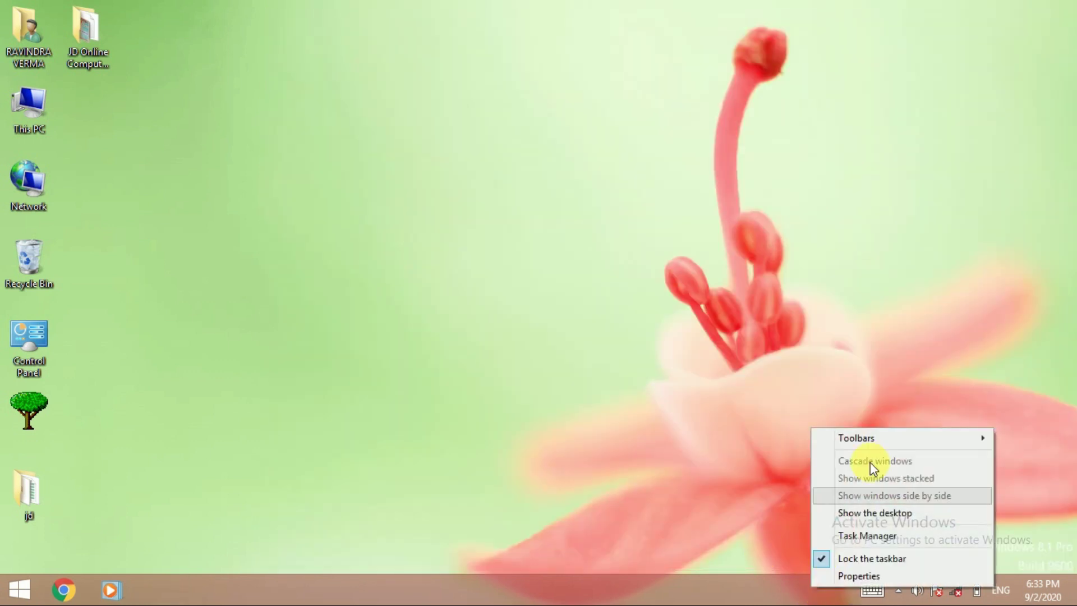
mouse_move(877, 437)
left_click(722, 472)
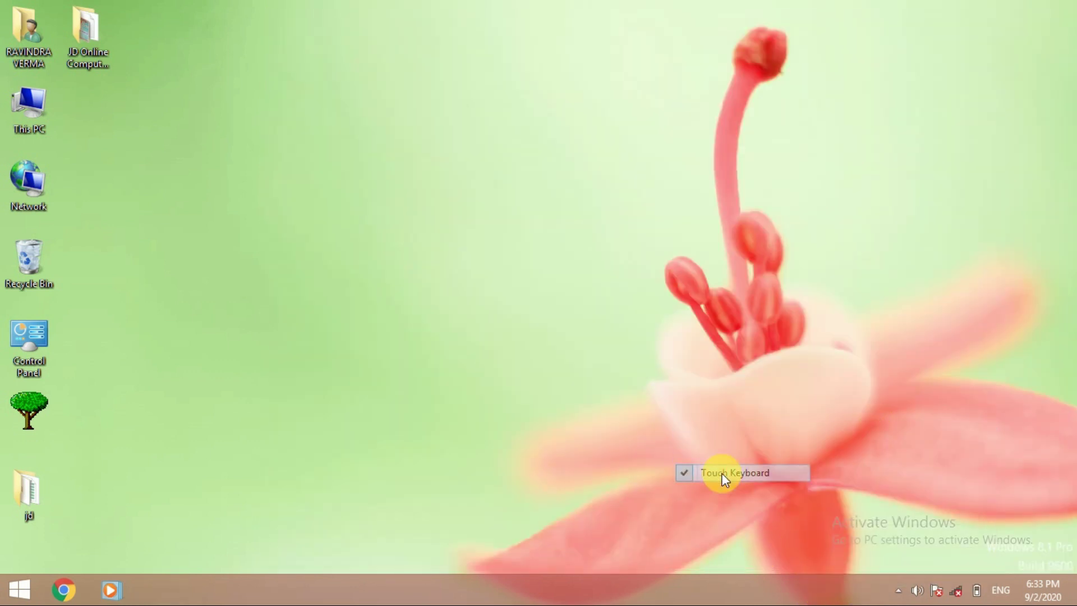
Add the Desktop toolbar to the taskbar.
right_click(772, 587)
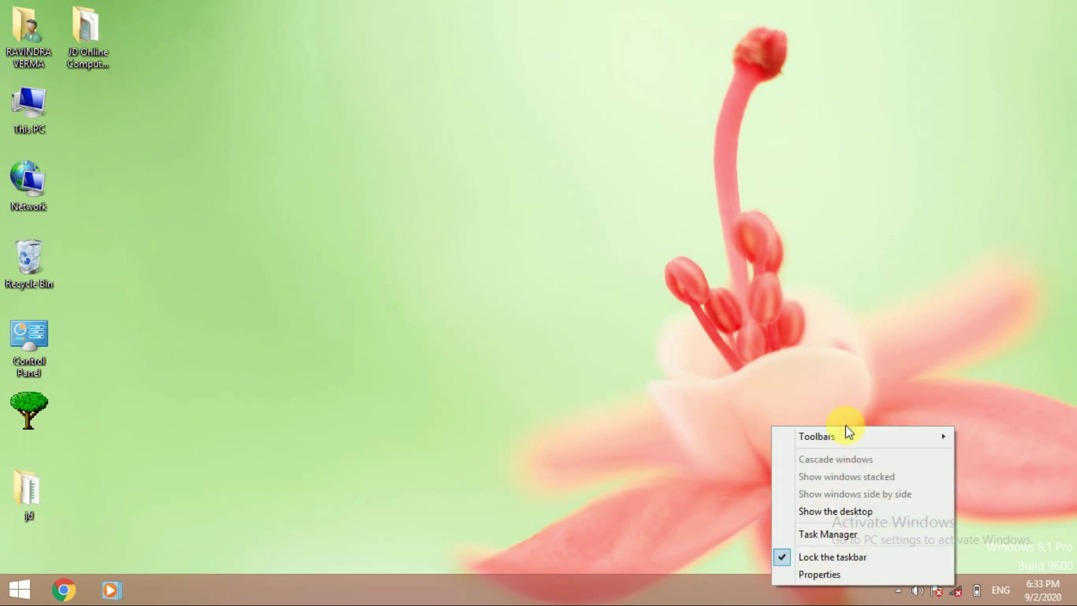
mouse_move(846, 438)
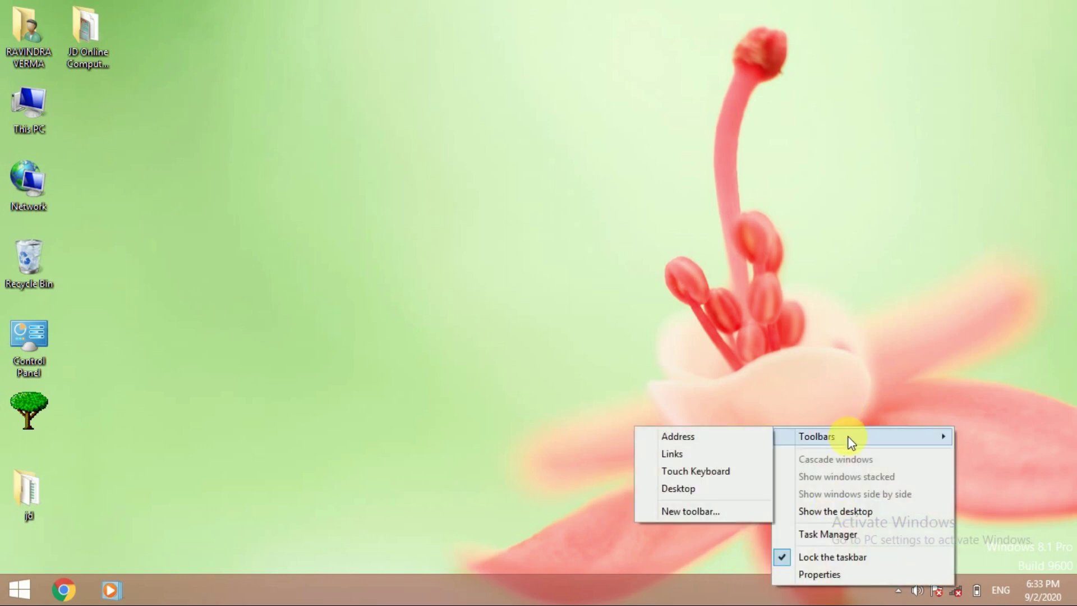
left_click(710, 486)
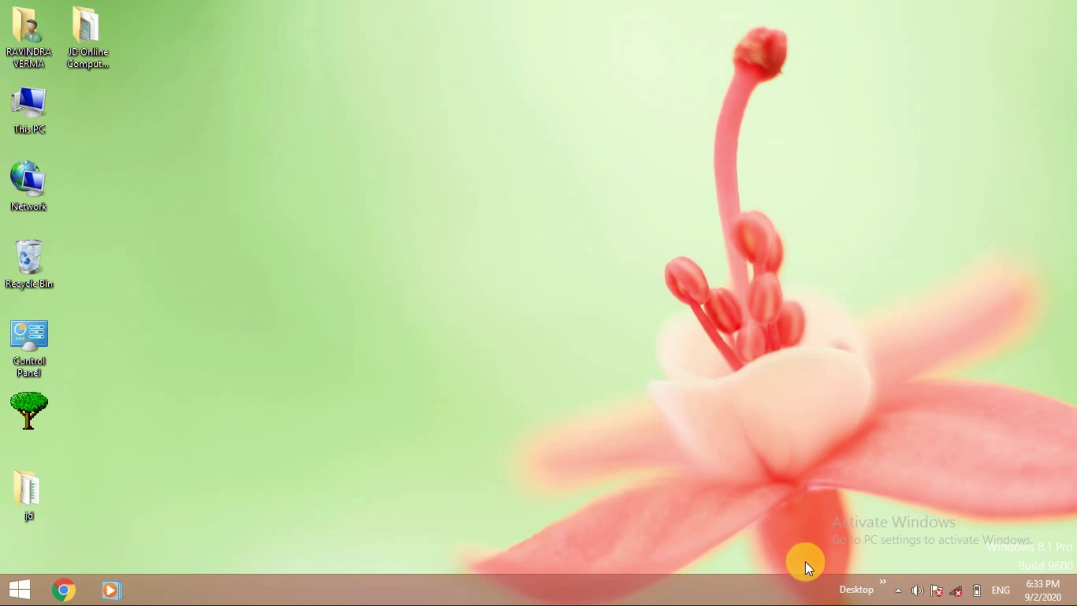
Browse the Desktop toolbar's items, launch Google Chrome from them, and open the कर्मचारी सेवा पोर्टल bookmark in a new tab.
left_click(883, 586)
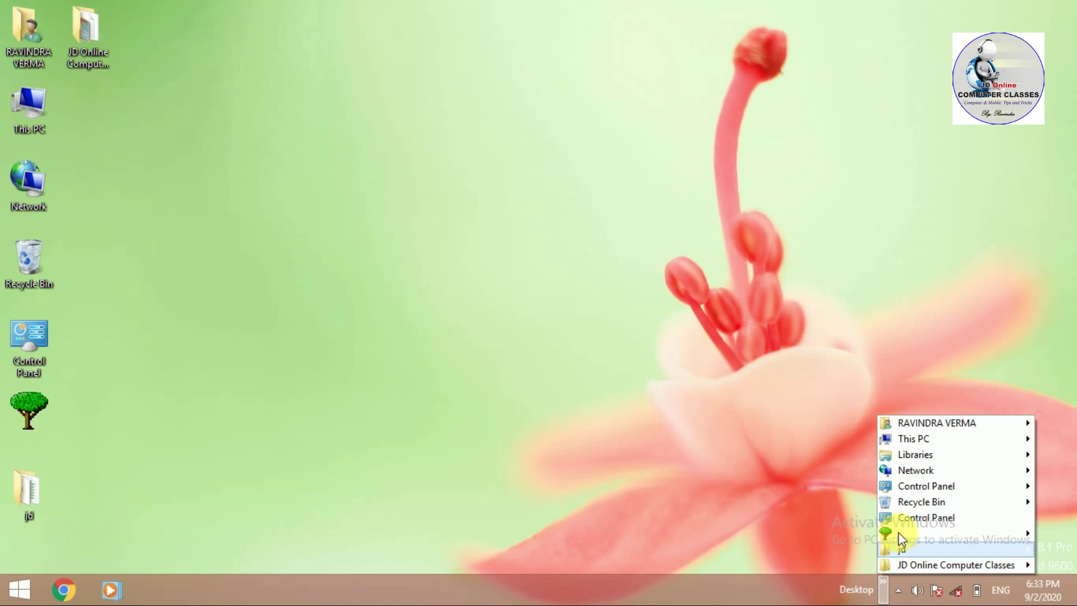
mouse_move(905, 442)
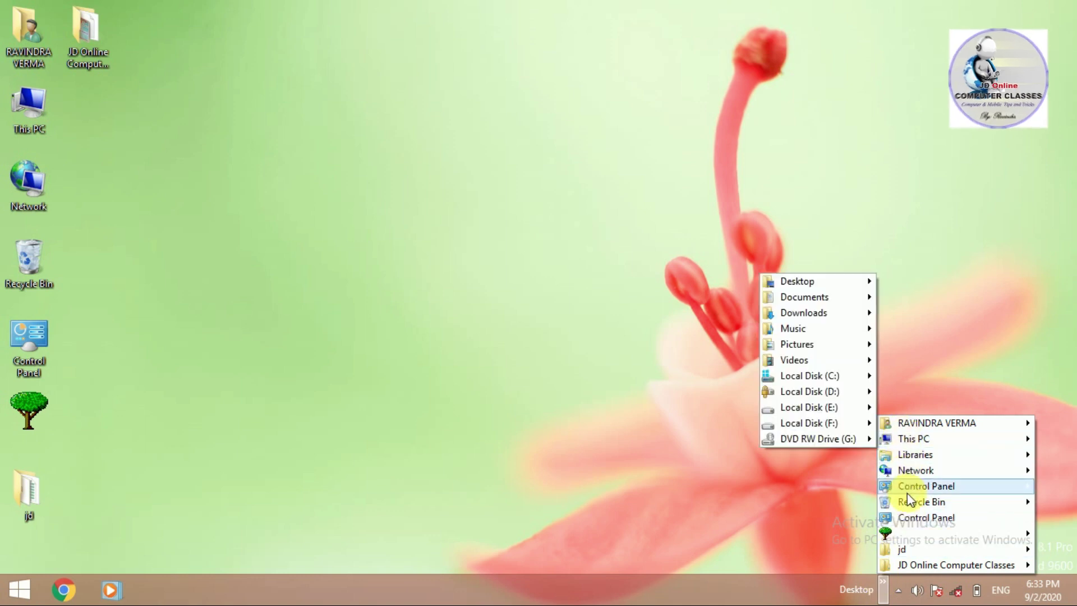
left_click(769, 470)
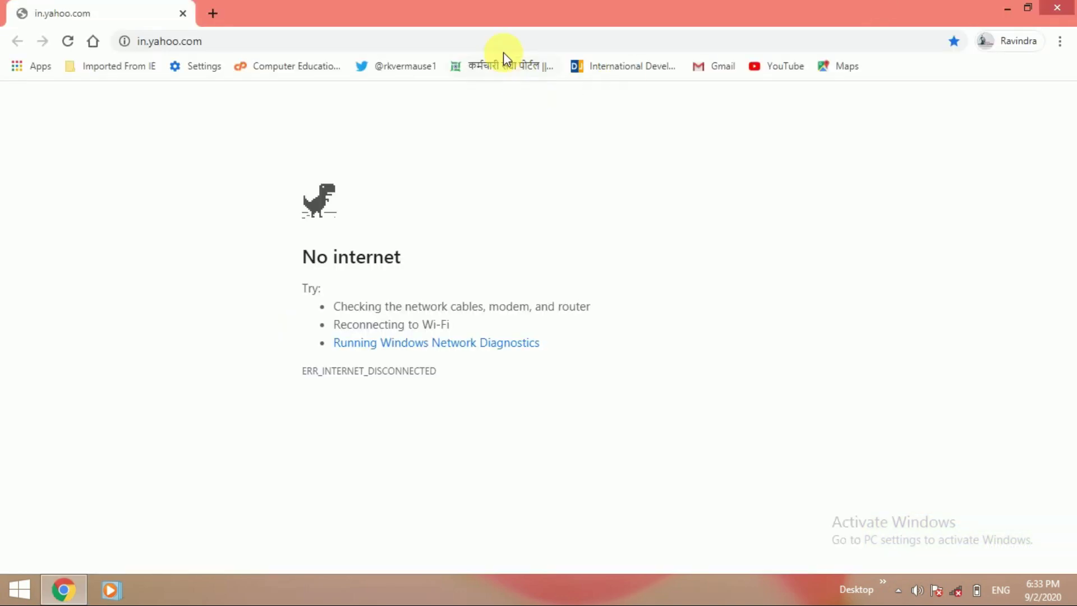
left_click(496, 65)
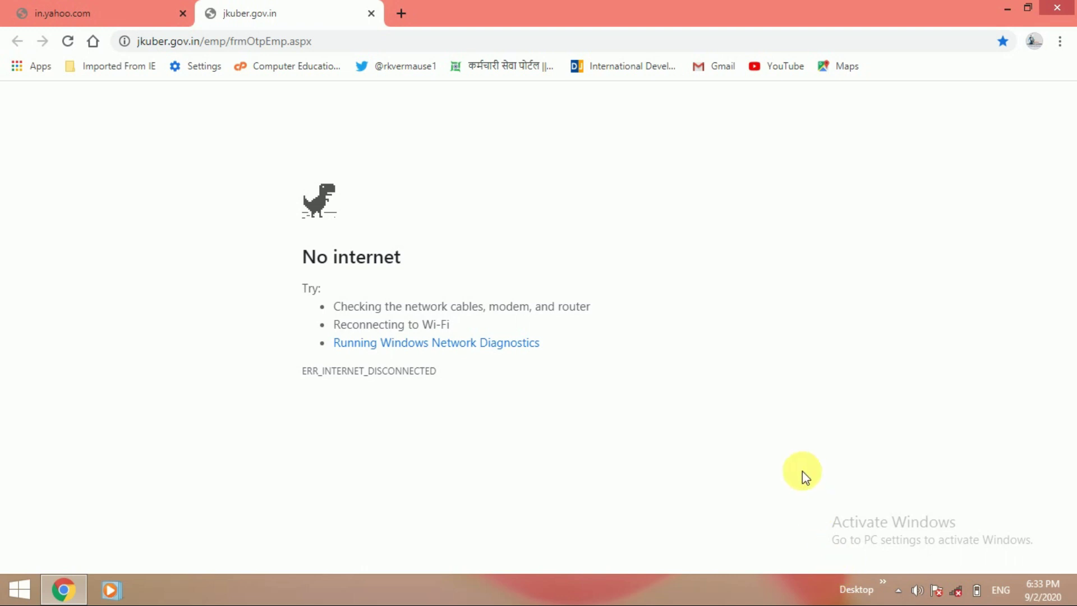
Open MY.jpg from the jd folder through the Desktop toolbar, view it, and close Windows Photo Viewer.
left_click(883, 586)
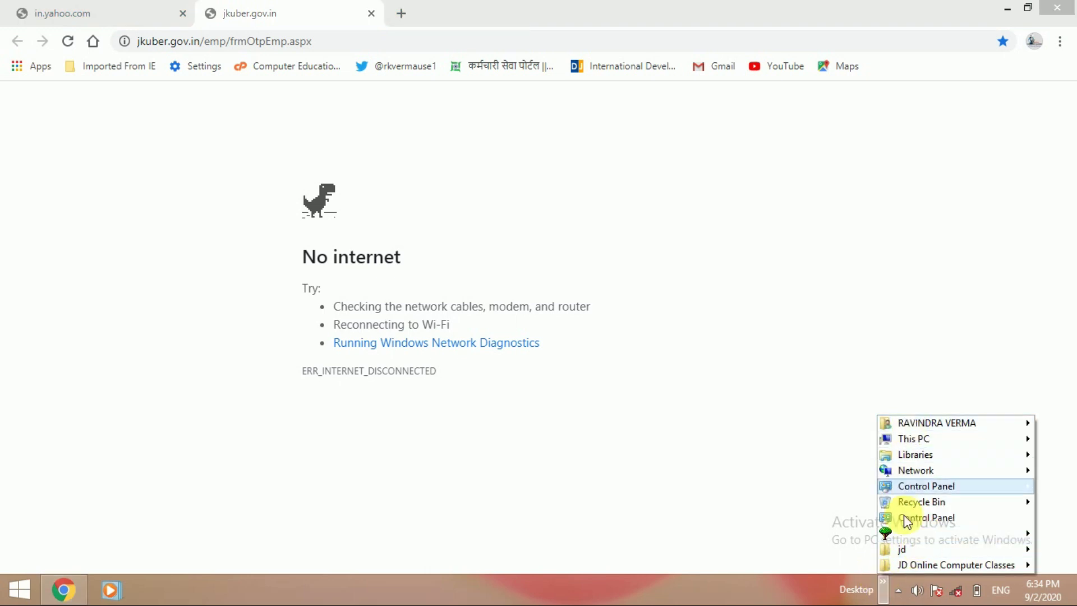
left_click(909, 557)
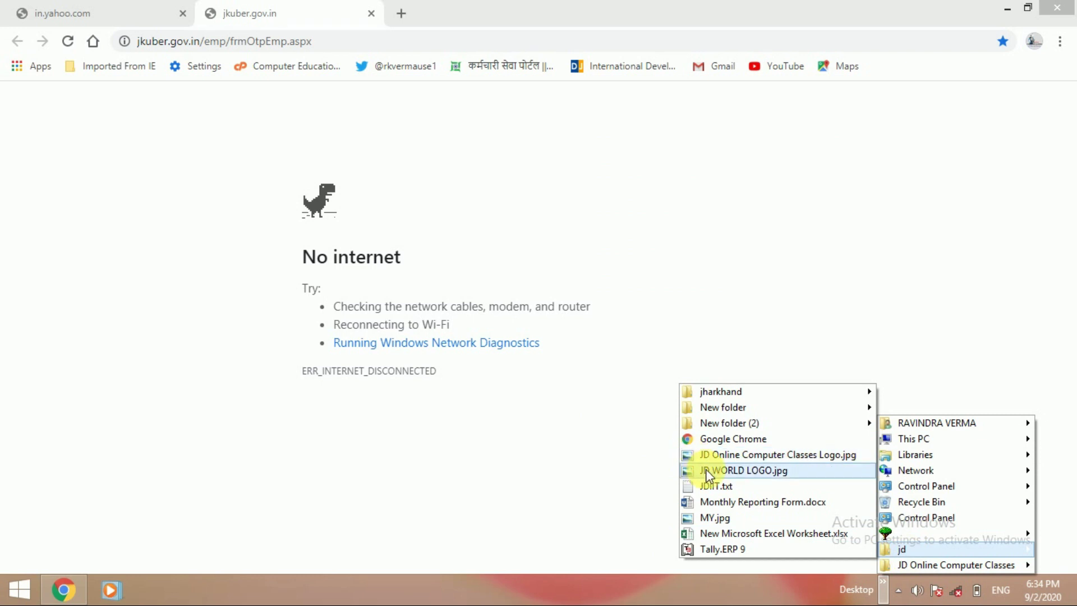
left_click(747, 520)
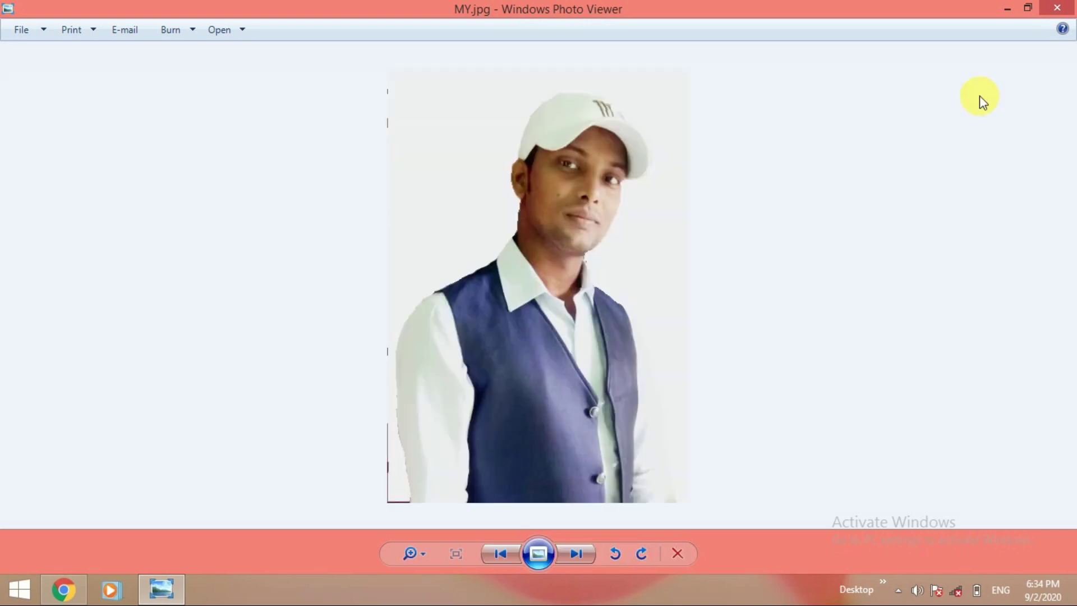
left_click(1057, 7)
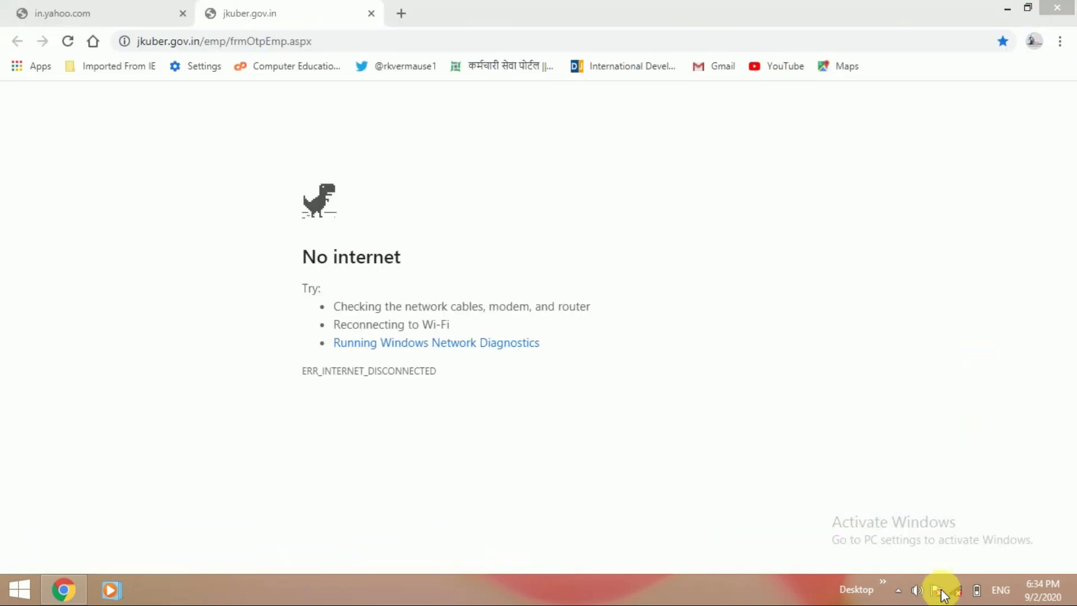
View the contents of the JD Online Computer Classes folder through the Desktop toolbar and dismiss the list.
left_click(897, 592)
left_click(880, 590)
left_click(879, 590)
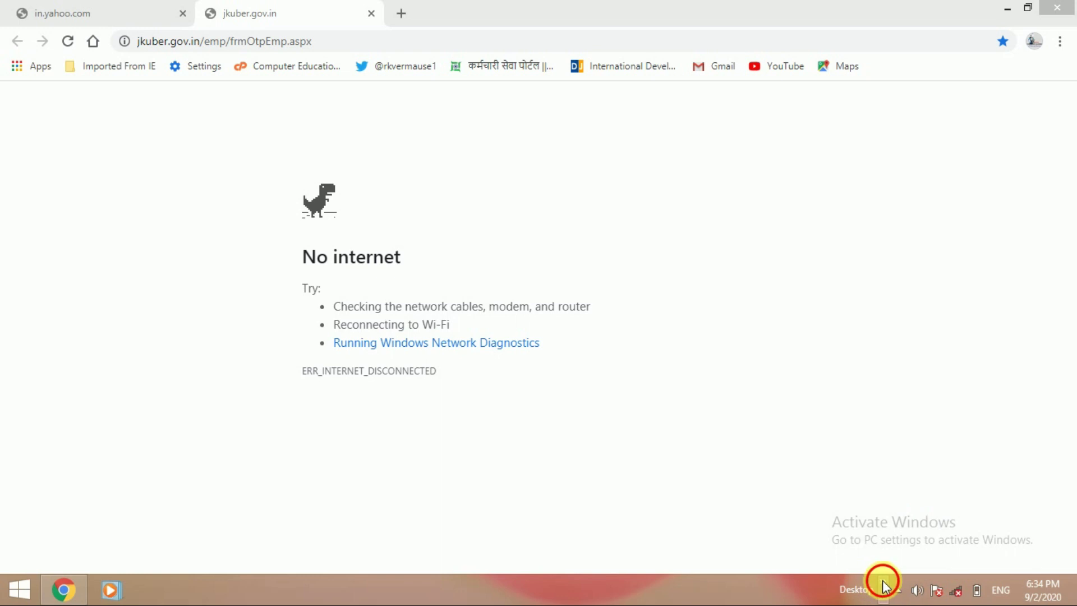
mouse_move(927, 565)
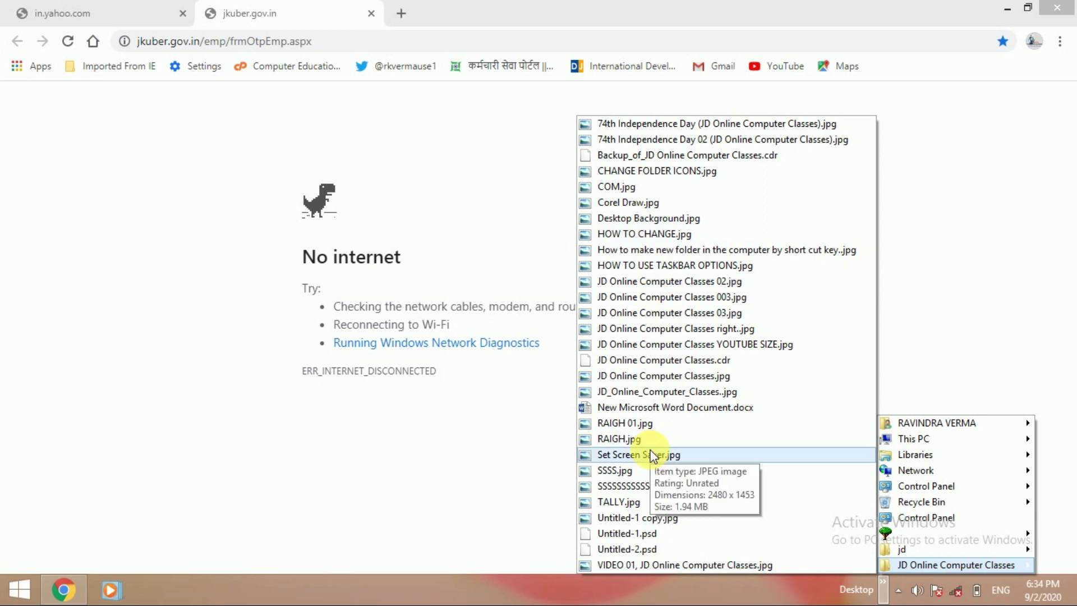
left_click(909, 336)
Remove the Desktop toolbar from the taskbar.
right_click(821, 594)
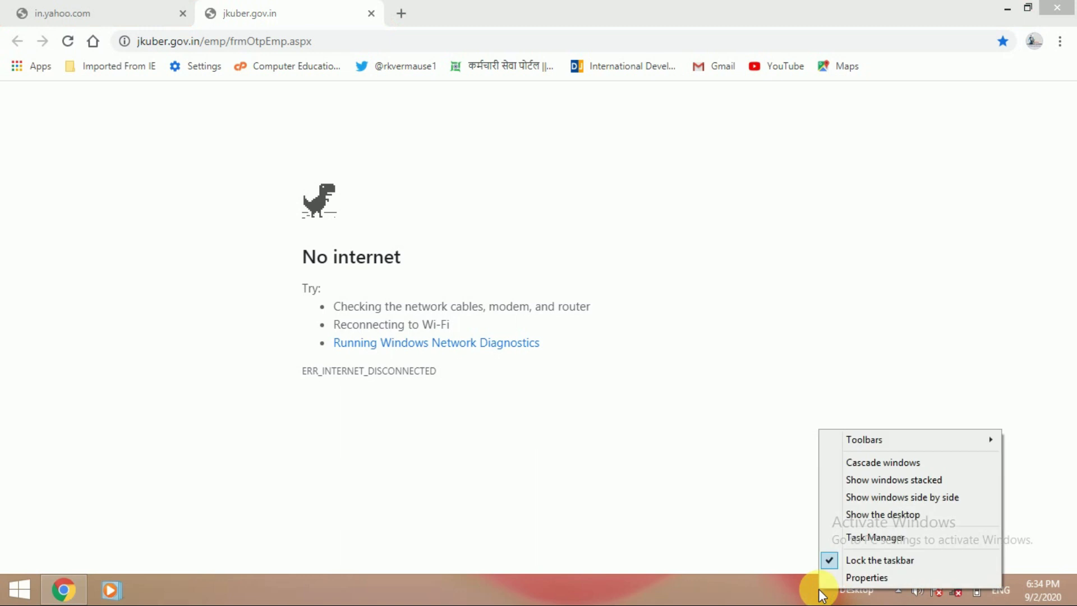
mouse_move(860, 440)
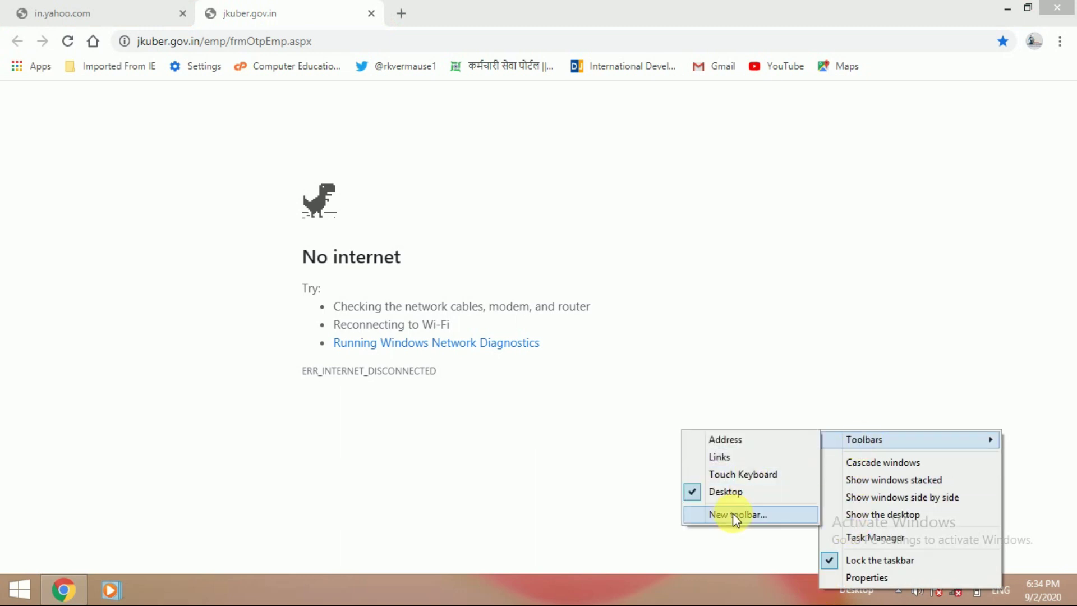
left_click(707, 493)
Create a new taskbar toolbar from the Wondershare Filmora 9 folder in Documents.
right_click(742, 574)
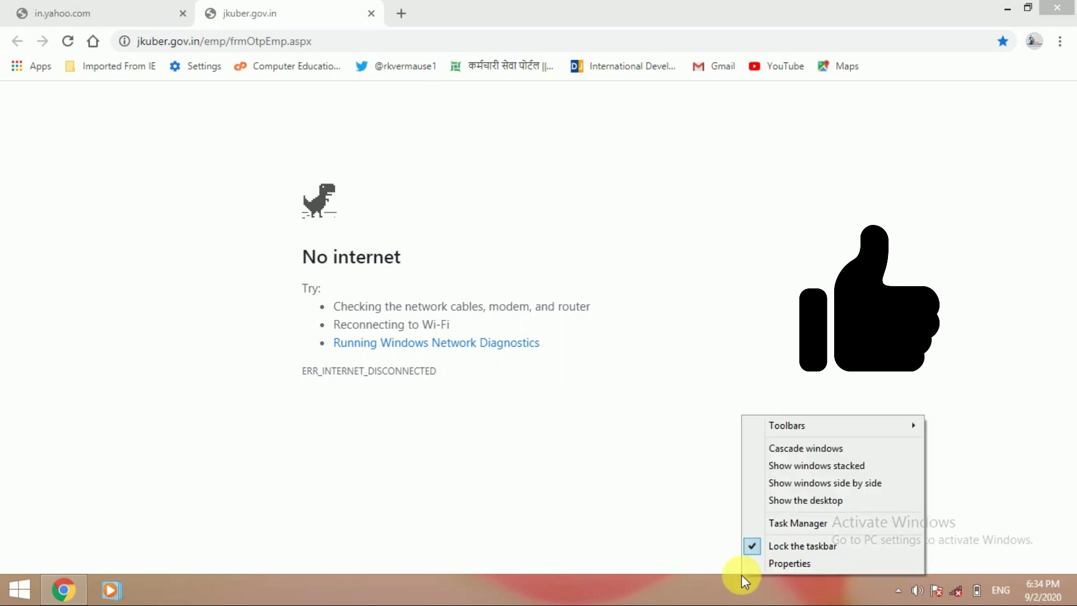
mouse_move(770, 432)
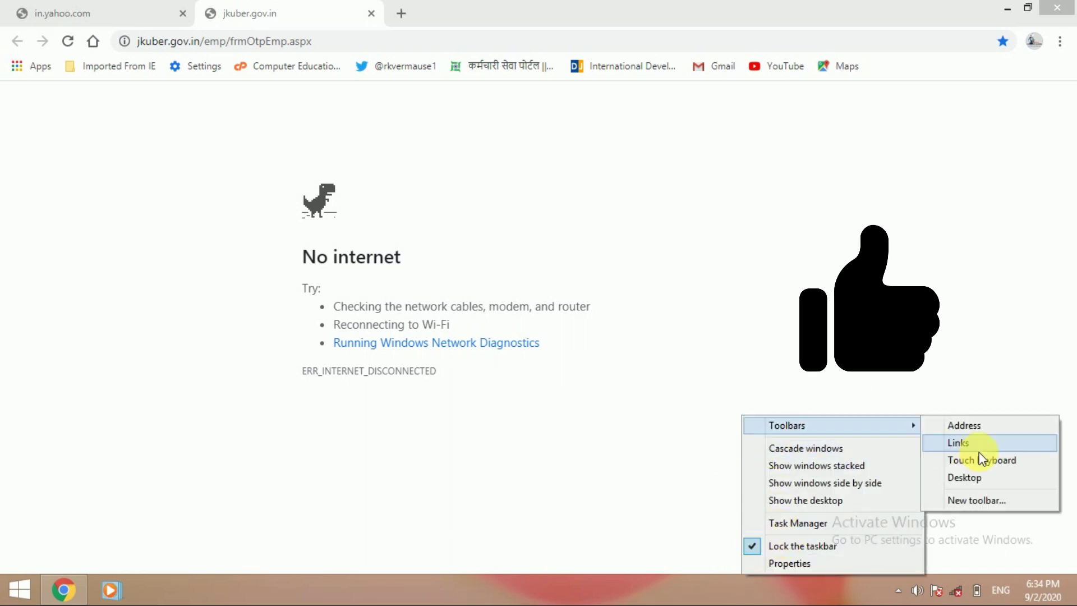
left_click(981, 505)
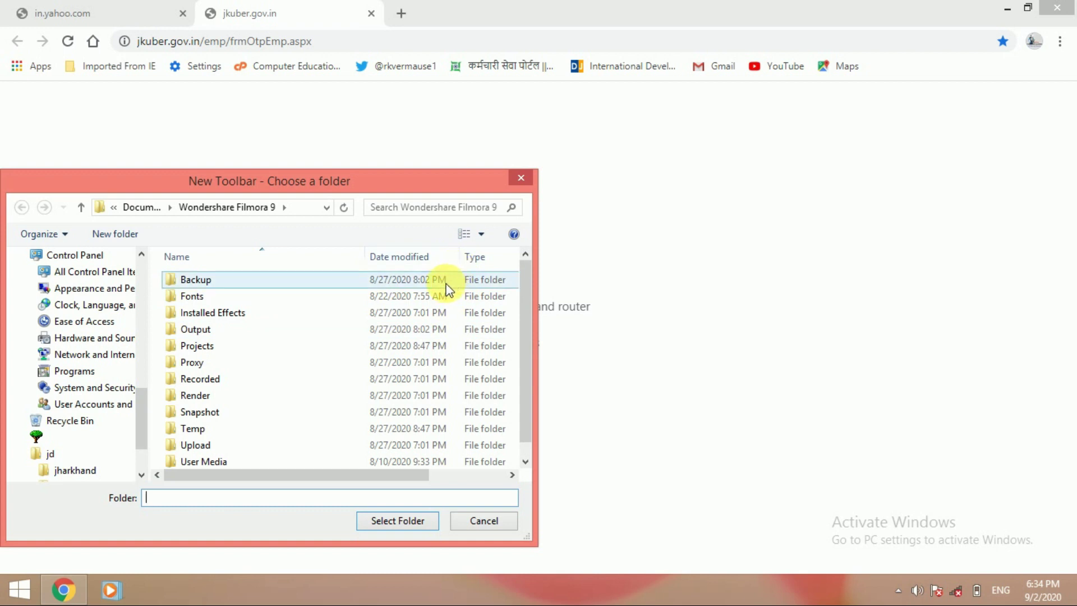
left_click(242, 213)
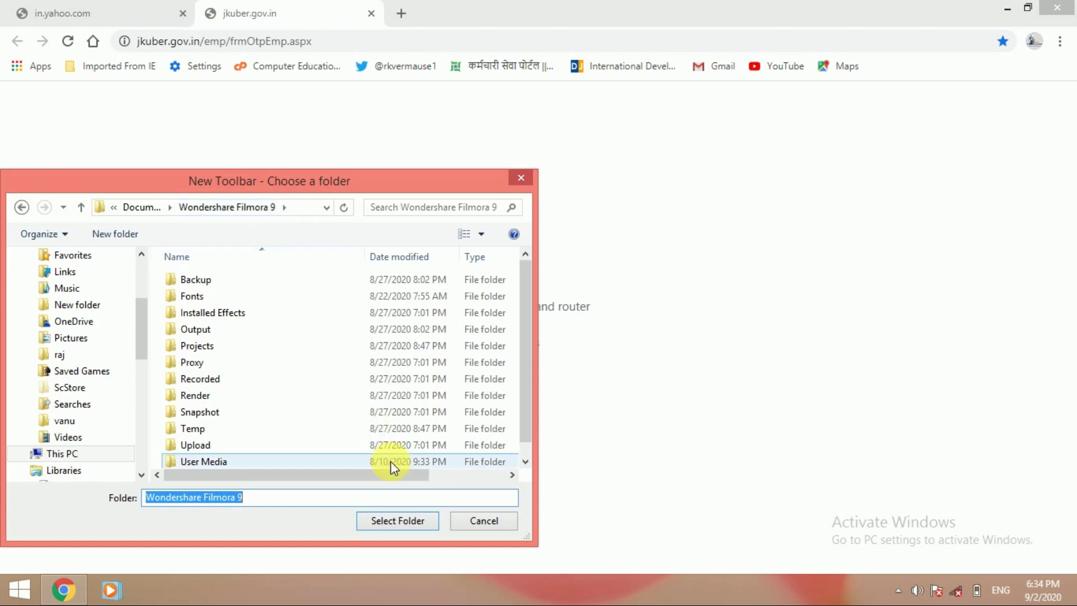
left_click(400, 521)
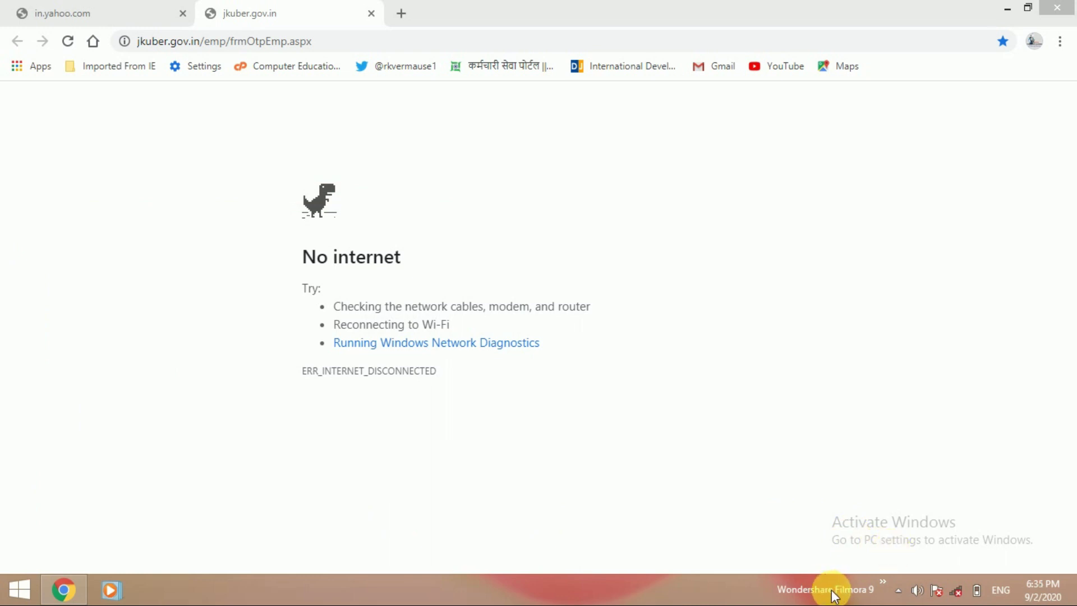
Browse the Backup, Projects and other subfolders through the Wondershare Filmora 9 taskbar toolbar and dismiss the list.
left_click(883, 583)
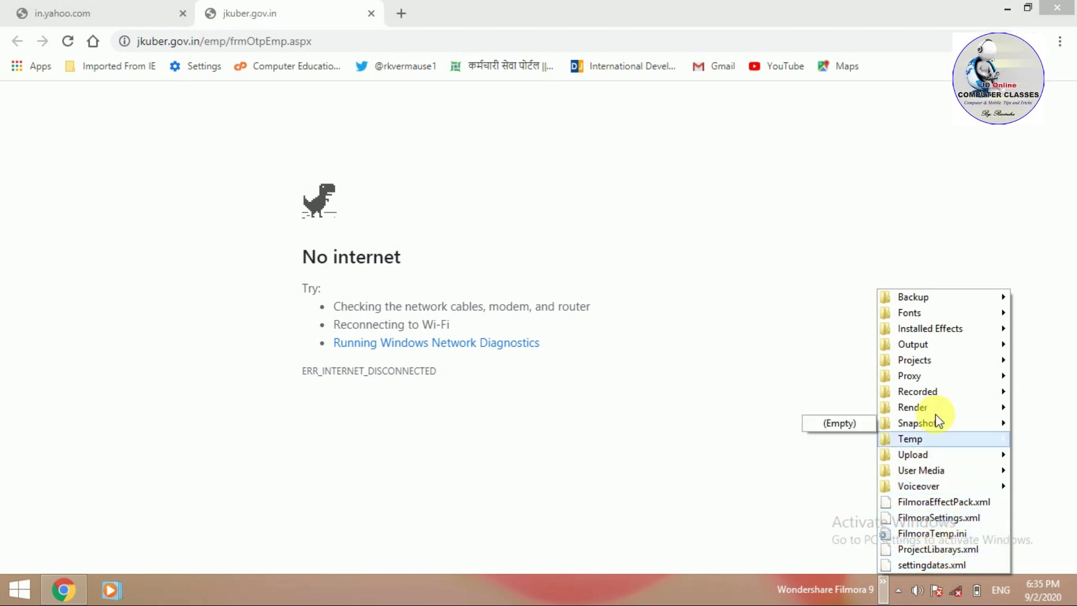
mouse_move(930, 310)
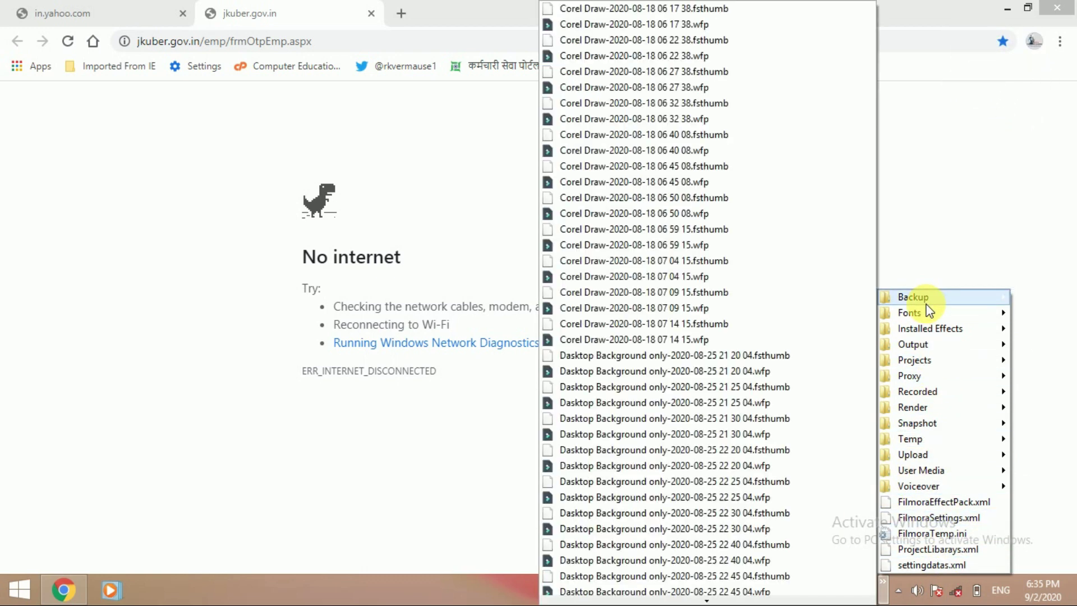
mouse_move(920, 363)
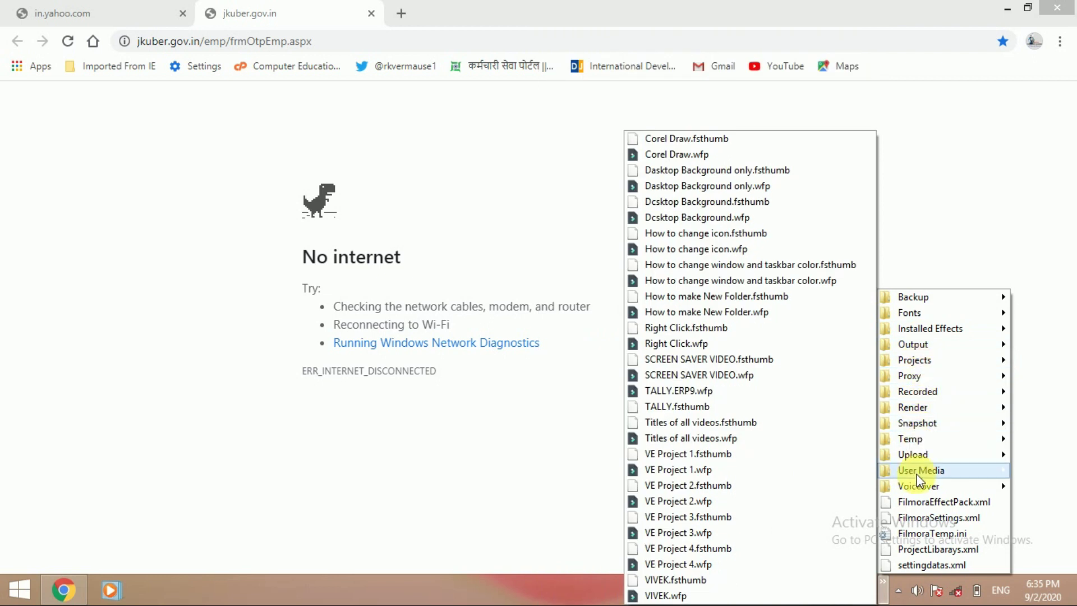
mouse_move(920, 457)
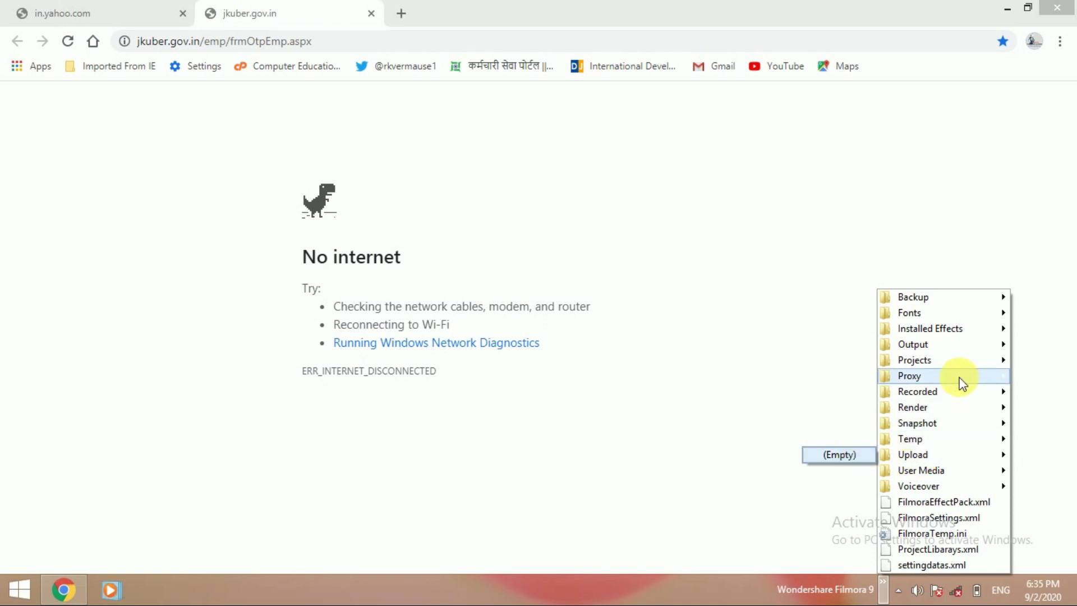
mouse_move(942, 349)
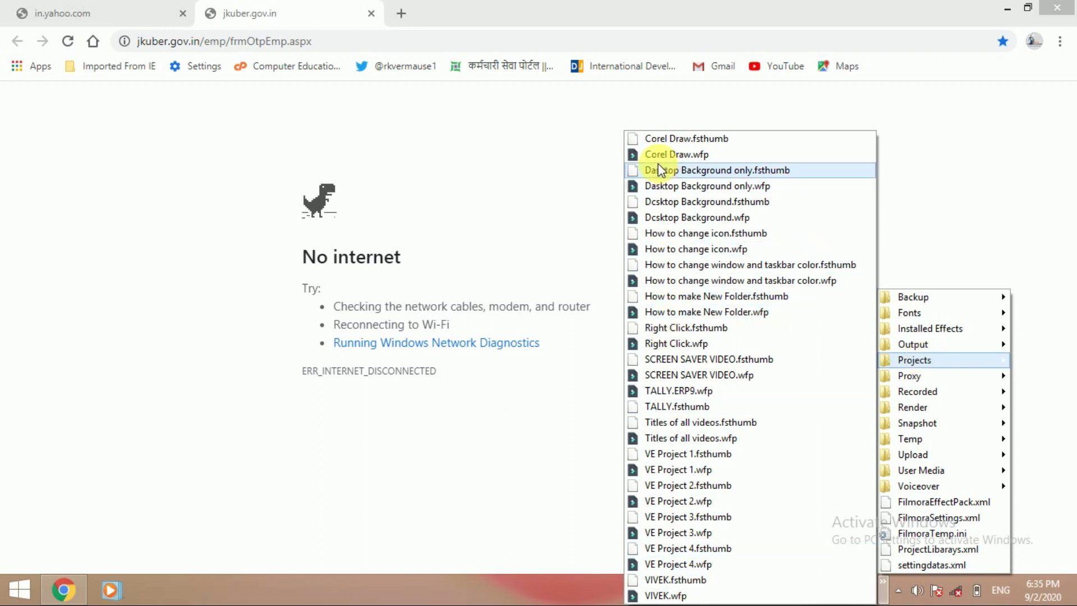
left_click(565, 174)
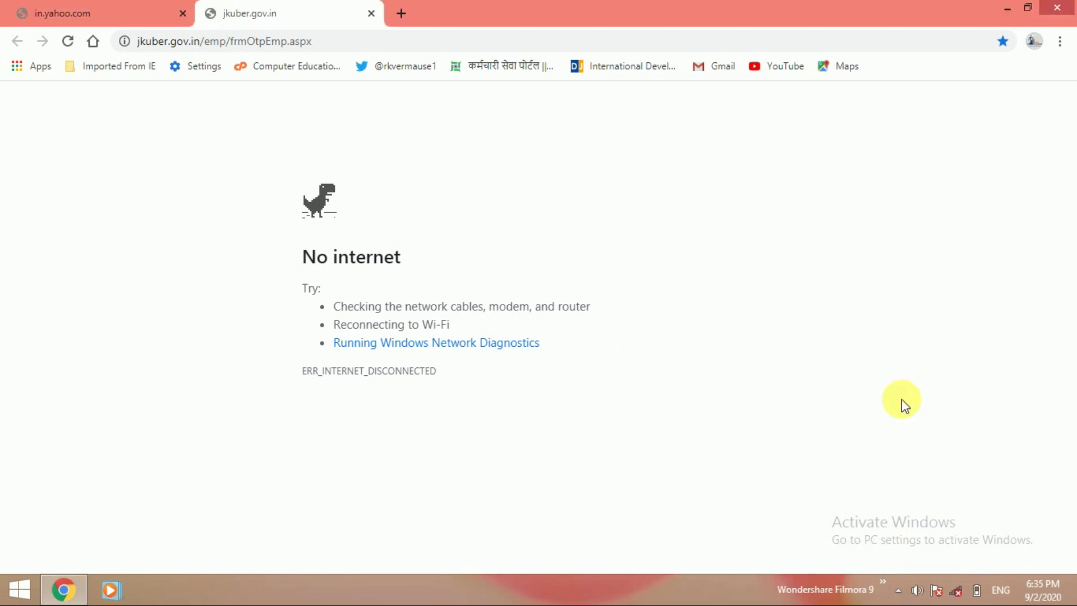
Close the Chrome window and remove the Wondershare Filmora 9 toolbar from the taskbar.
left_click(1057, 8)
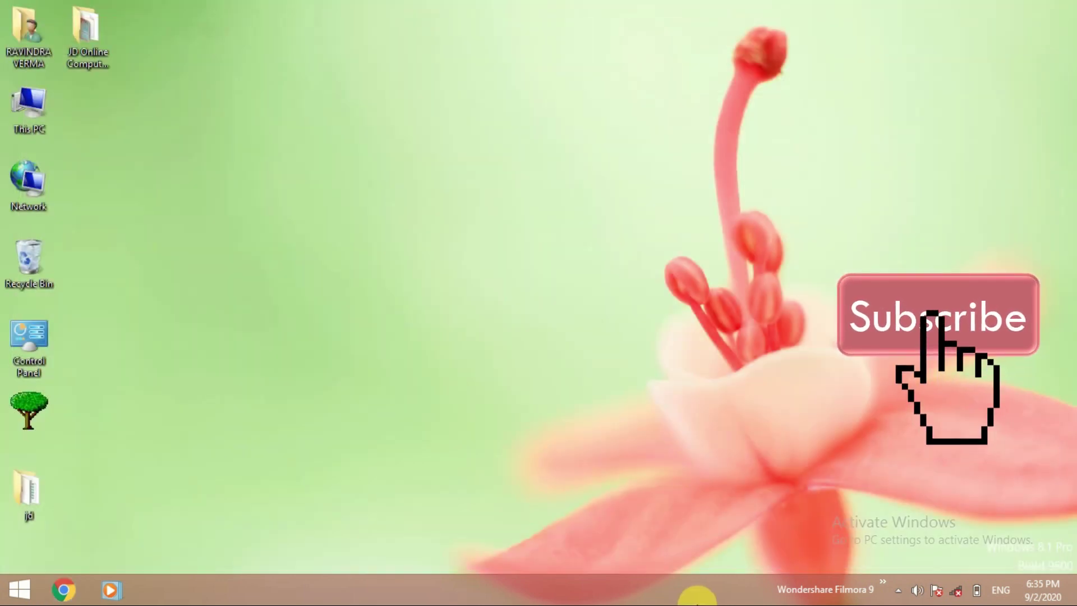
right_click(808, 589)
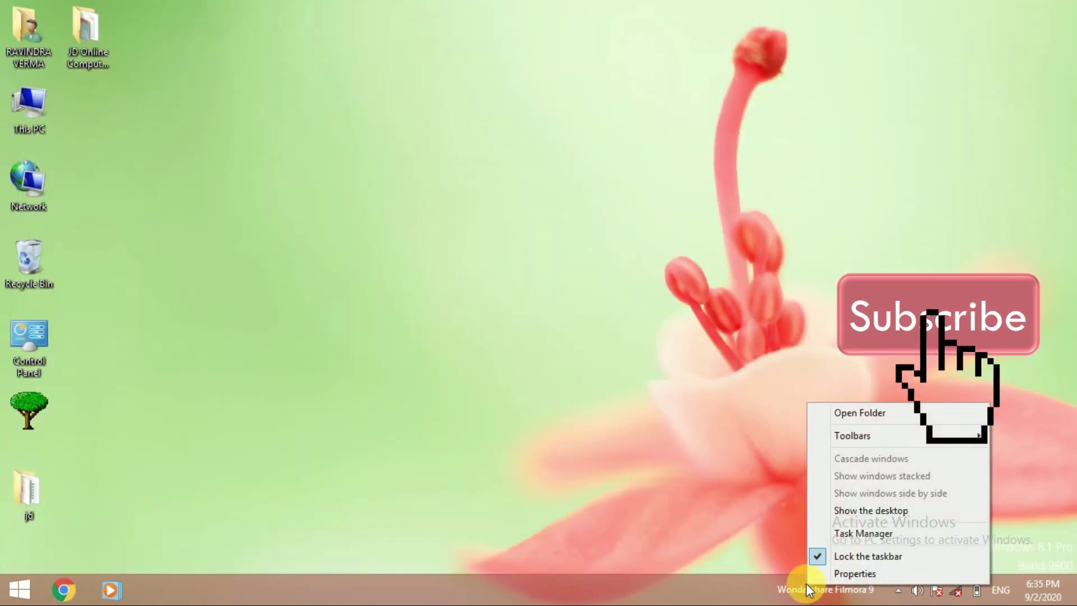
mouse_move(861, 434)
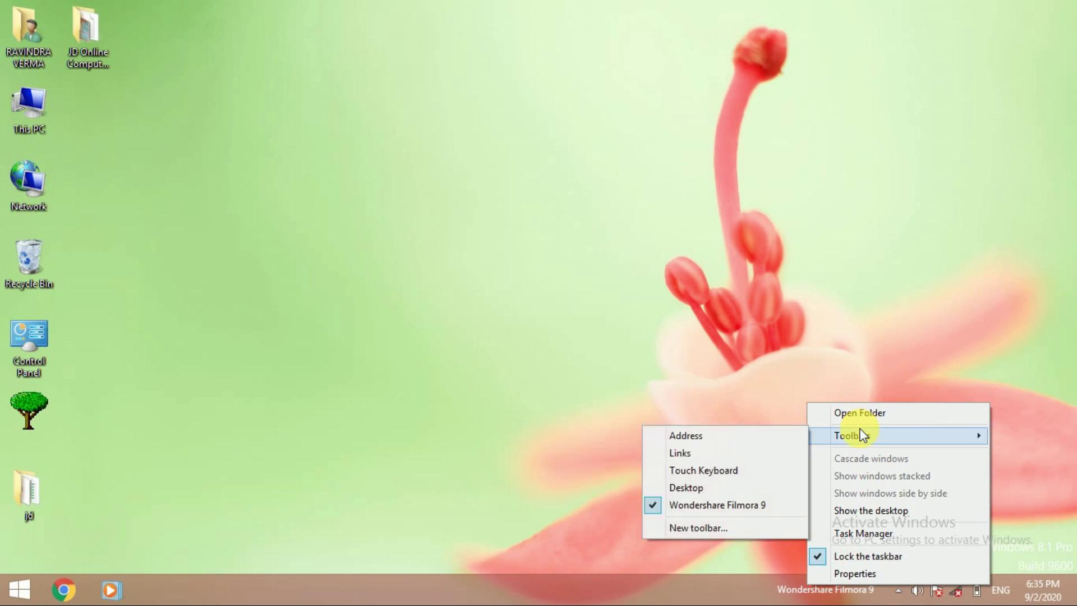
left_click(681, 507)
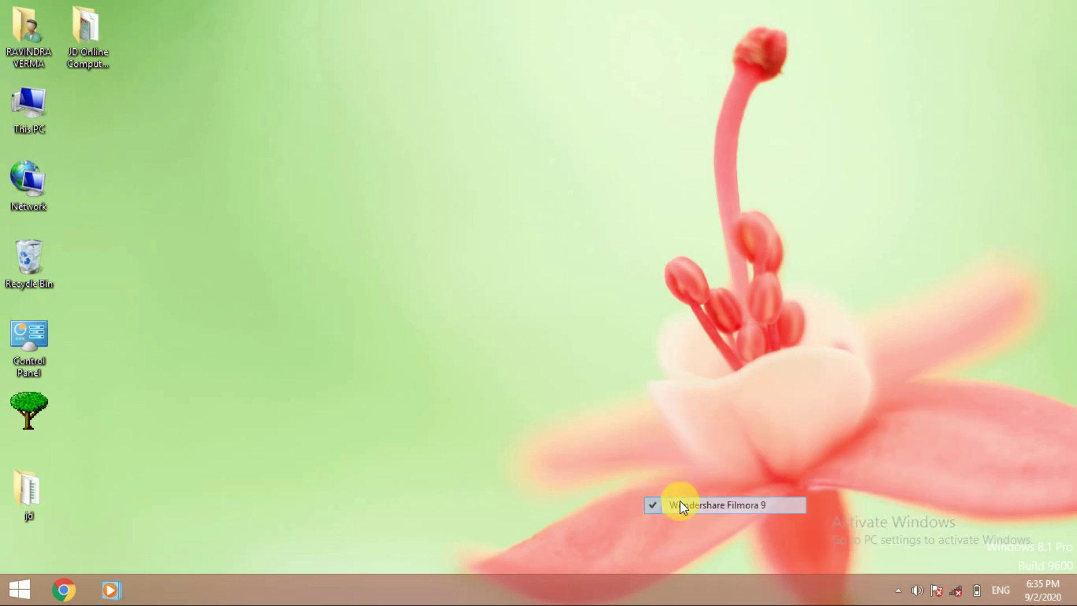
Look at the taskbar's window arrangement commands without choosing one, and refresh the desktop.
right_click(785, 600)
mouse_move(864, 456)
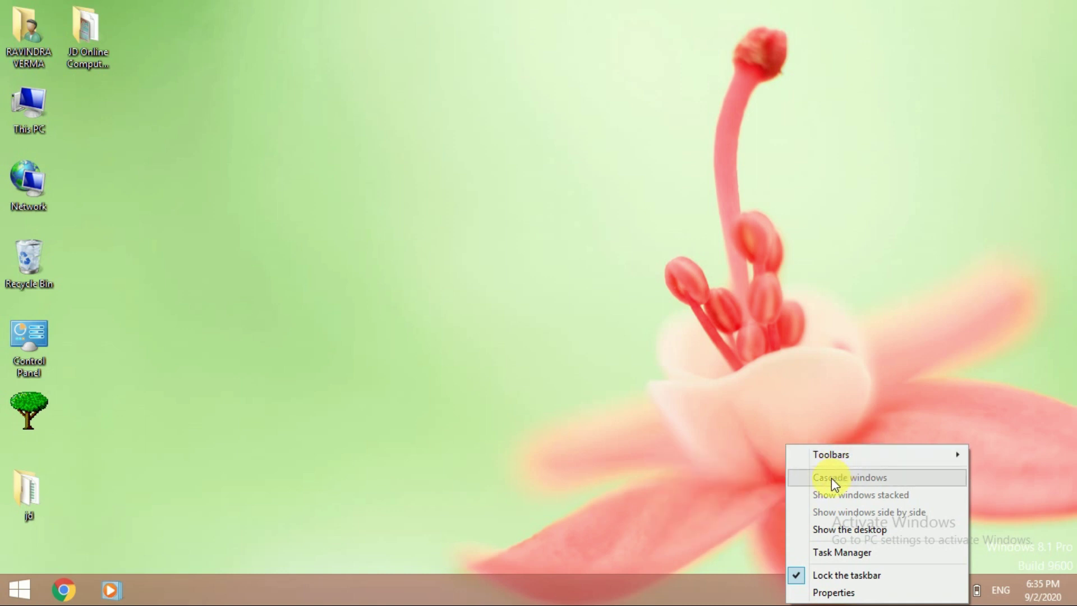
left_click(571, 401)
right_click(571, 401)
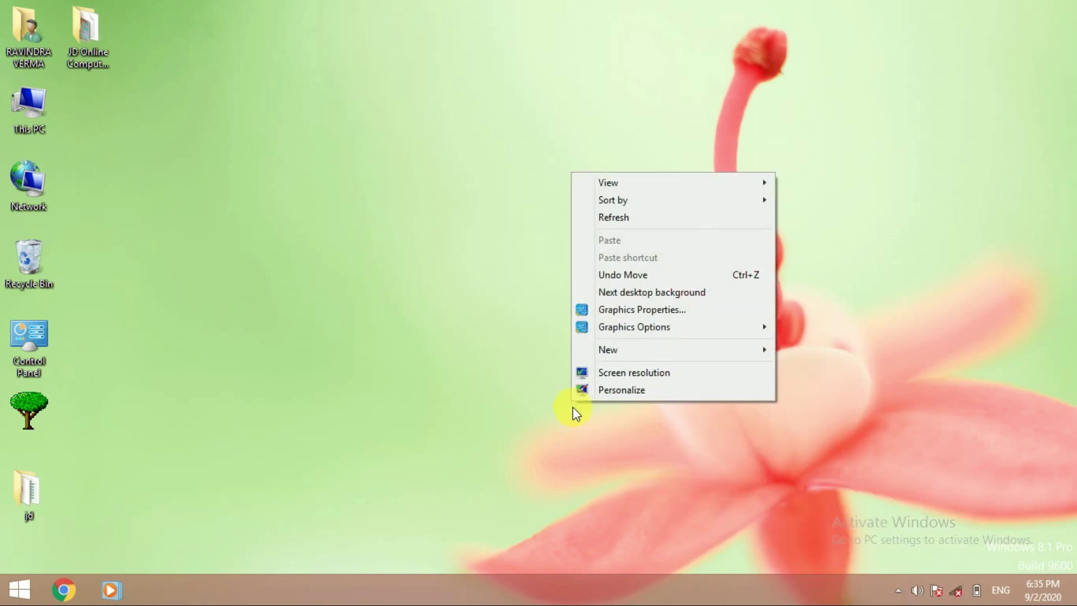
left_click(594, 217)
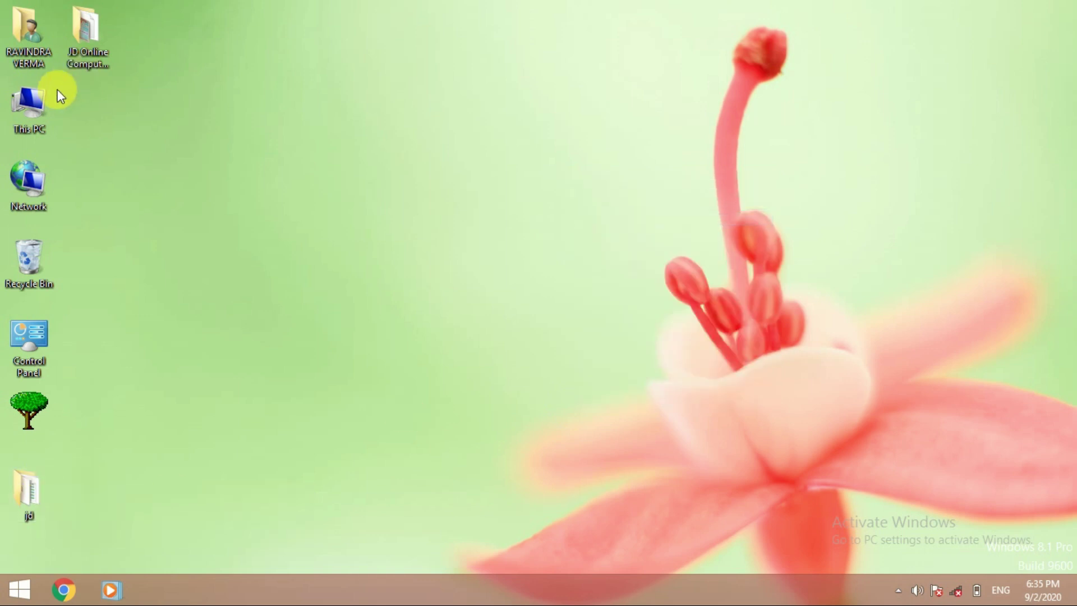
Open This PC and Google Chrome, and switch back and forth between the two windows.
double_click(35, 107)
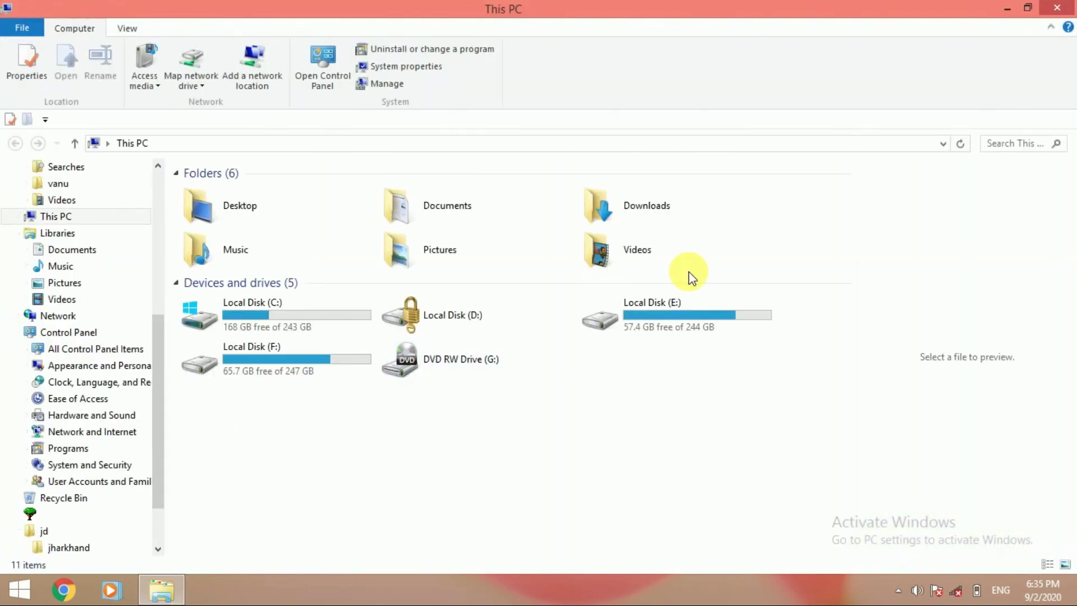
left_click(64, 589)
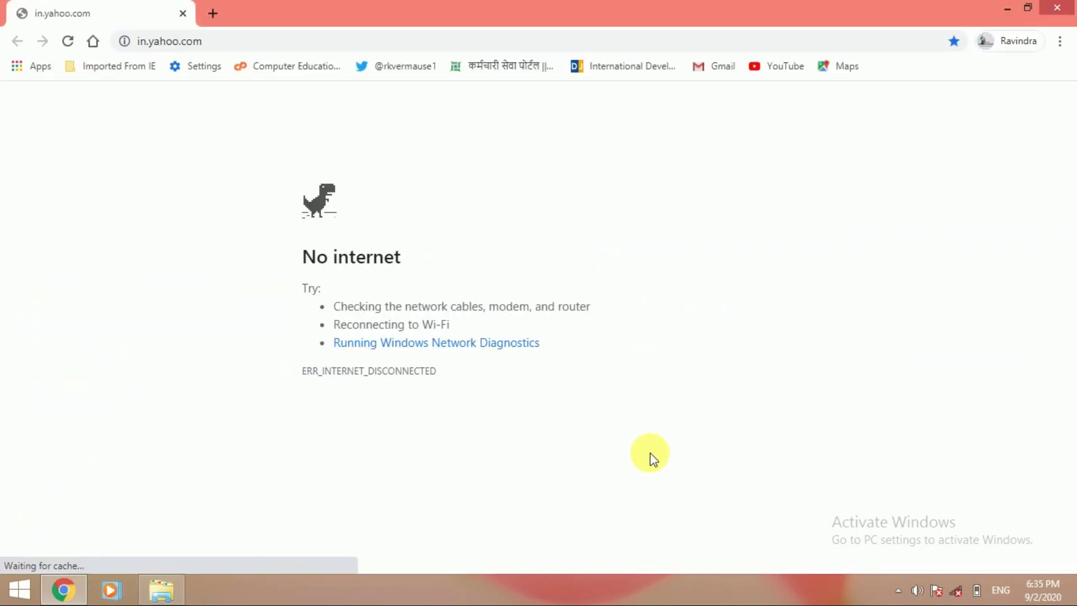
left_click(168, 579)
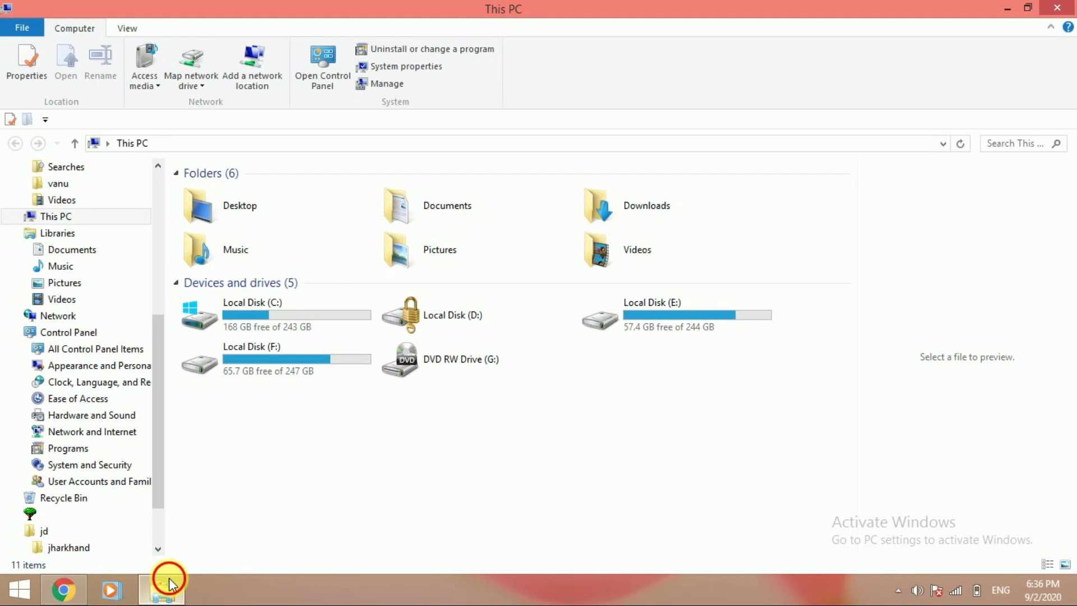
left_click(83, 593)
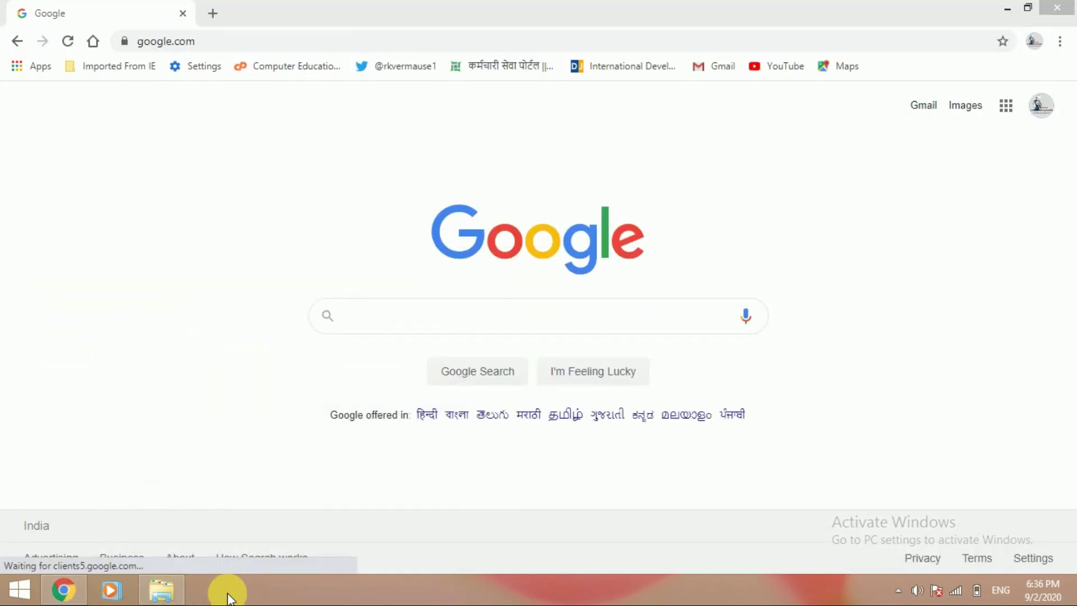
left_click(163, 590)
left_click(59, 592)
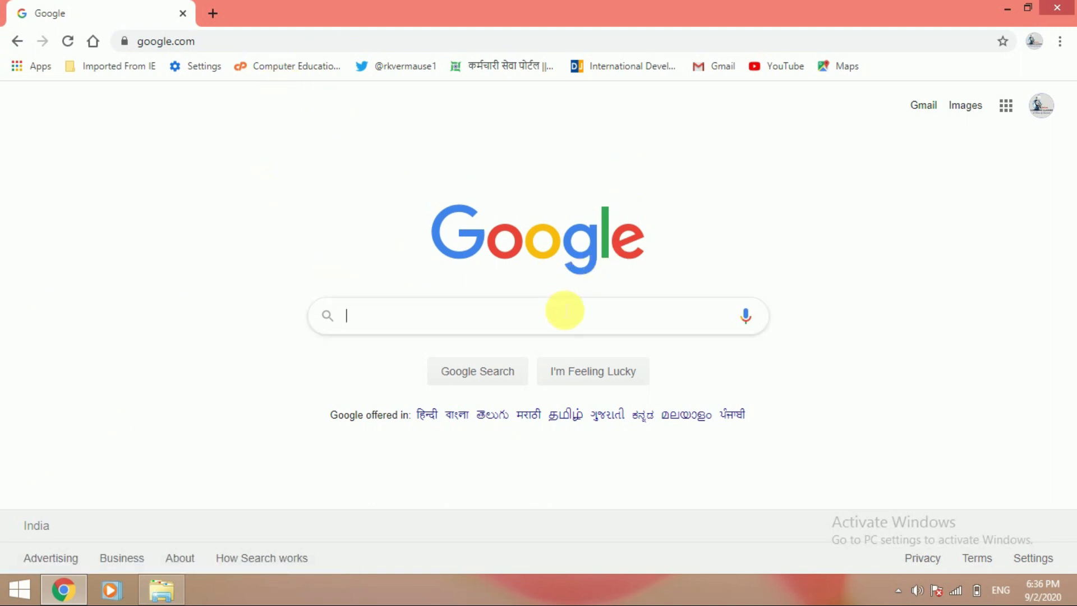
Add a new browser tab beside the Google page in Chrome.
left_click(526, 320)
left_click(349, 215)
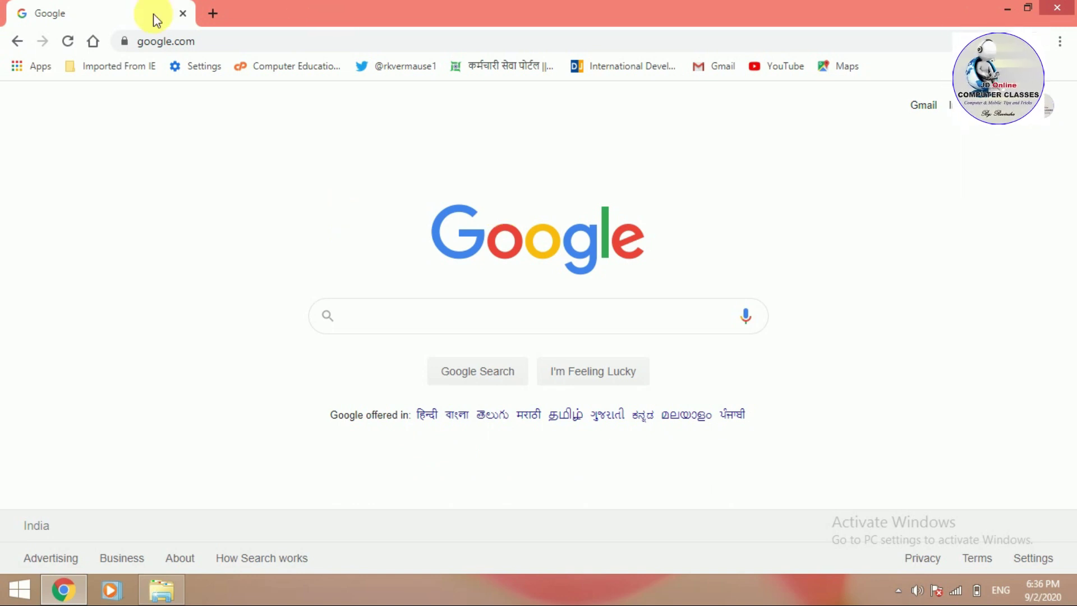
left_click(209, 12)
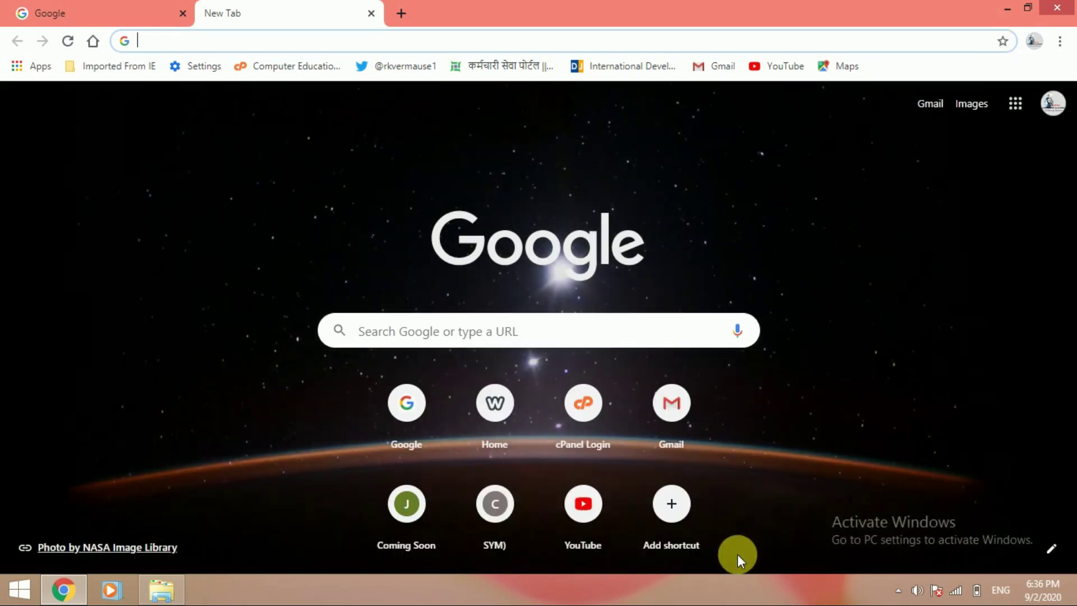
Cascade the open windows and reposition the Chrome and This PC windows on the desktop.
right_click(741, 587)
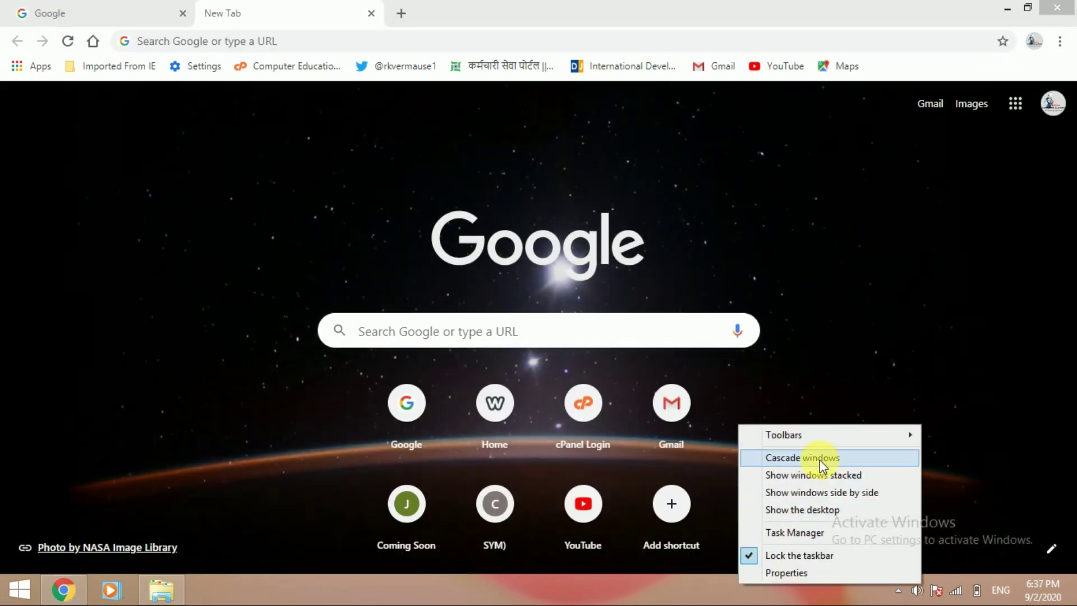
left_click(789, 459)
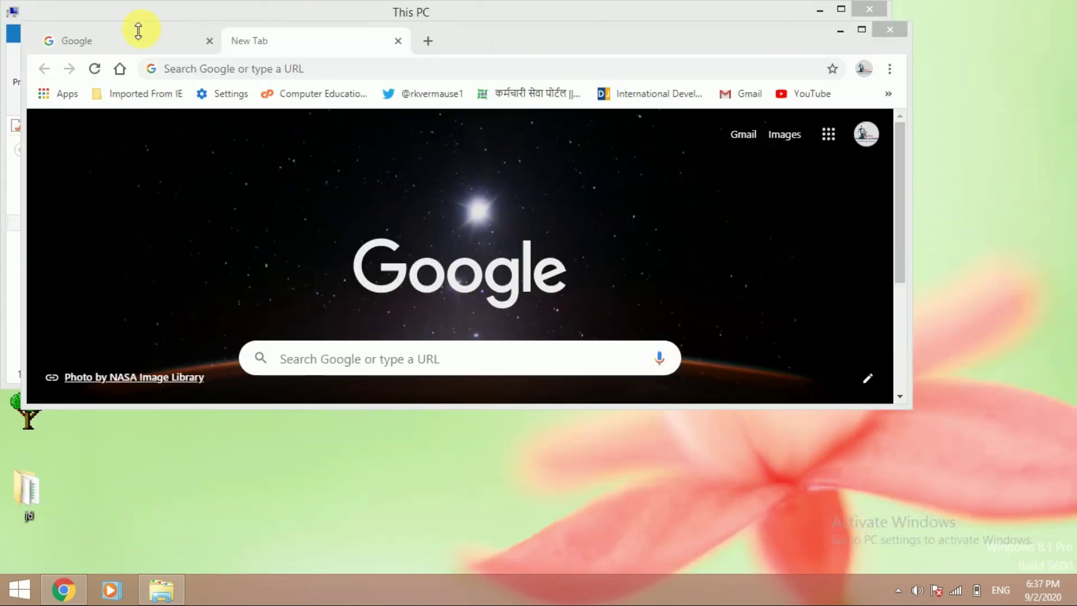
left_click_drag(140, 36, 204, 131)
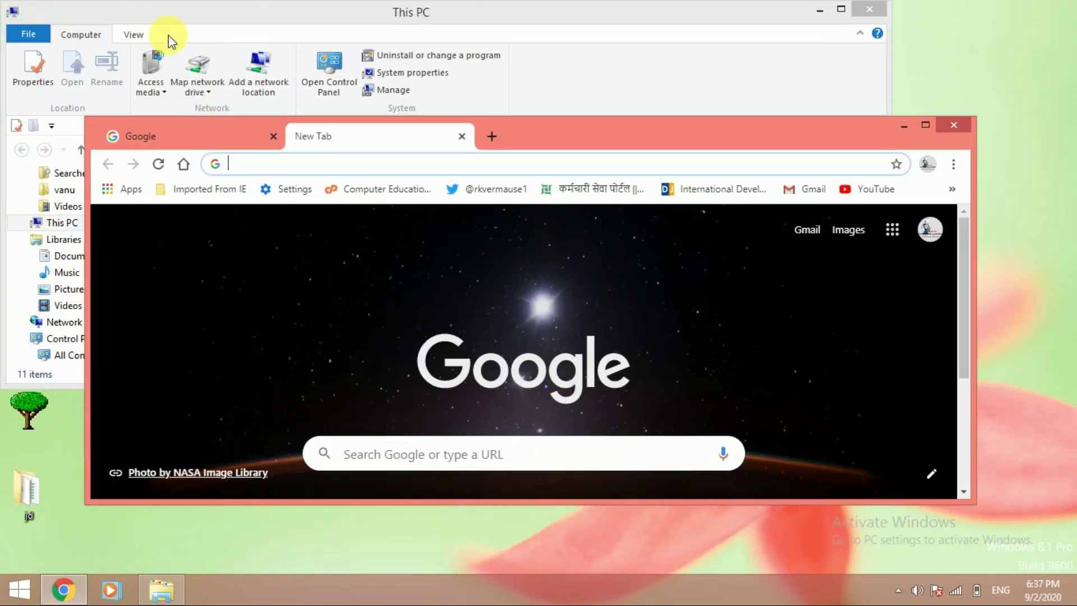
left_click(184, 35)
left_click_drag(184, 35, 244, 71)
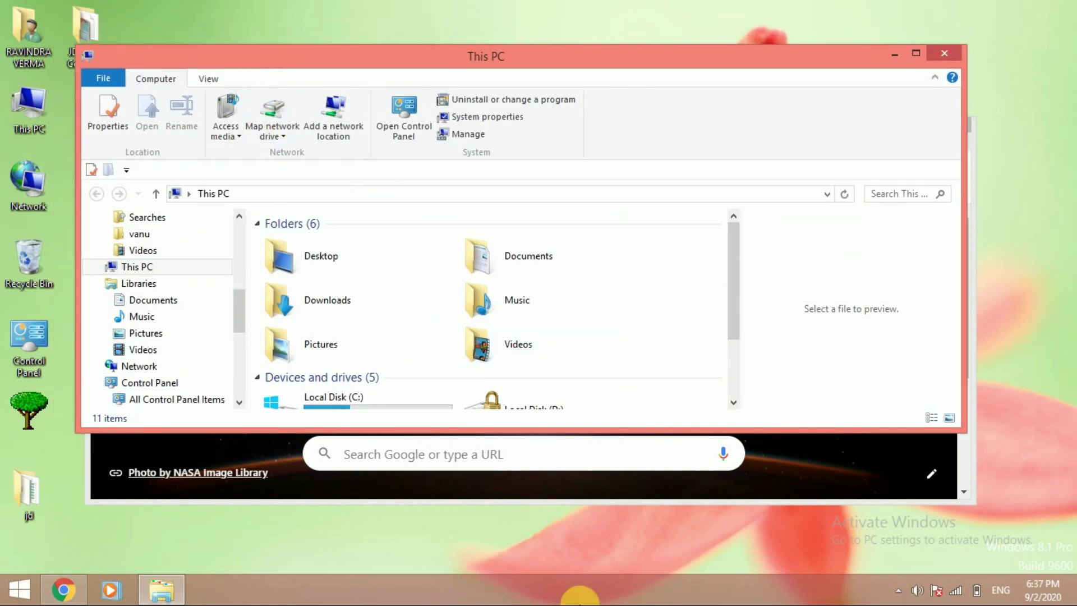
Arrange the This PC and Chrome windows stacked one above the other.
right_click(578, 596)
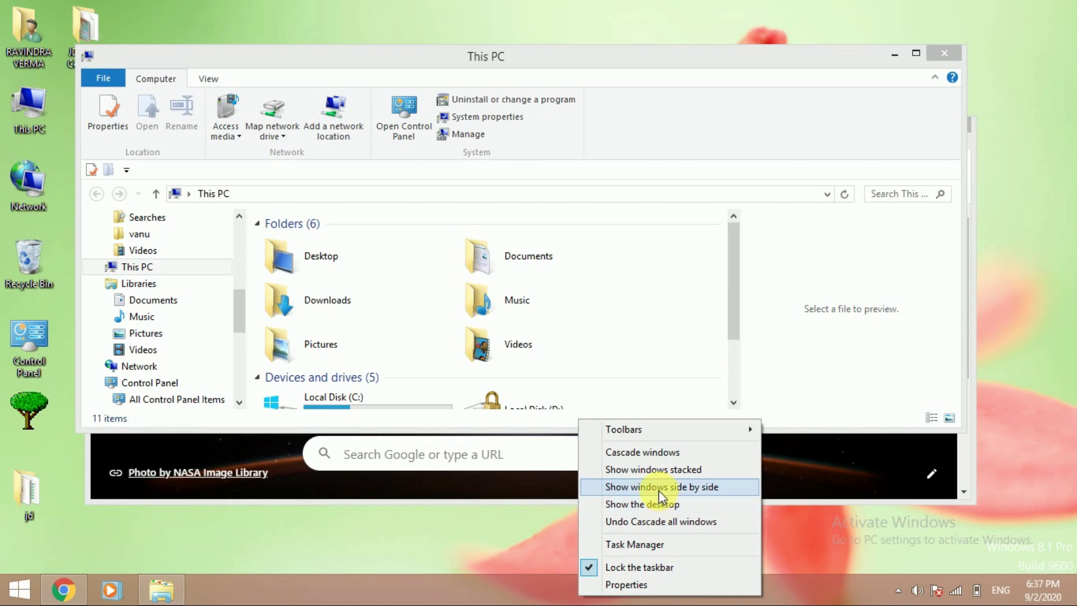
left_click(632, 471)
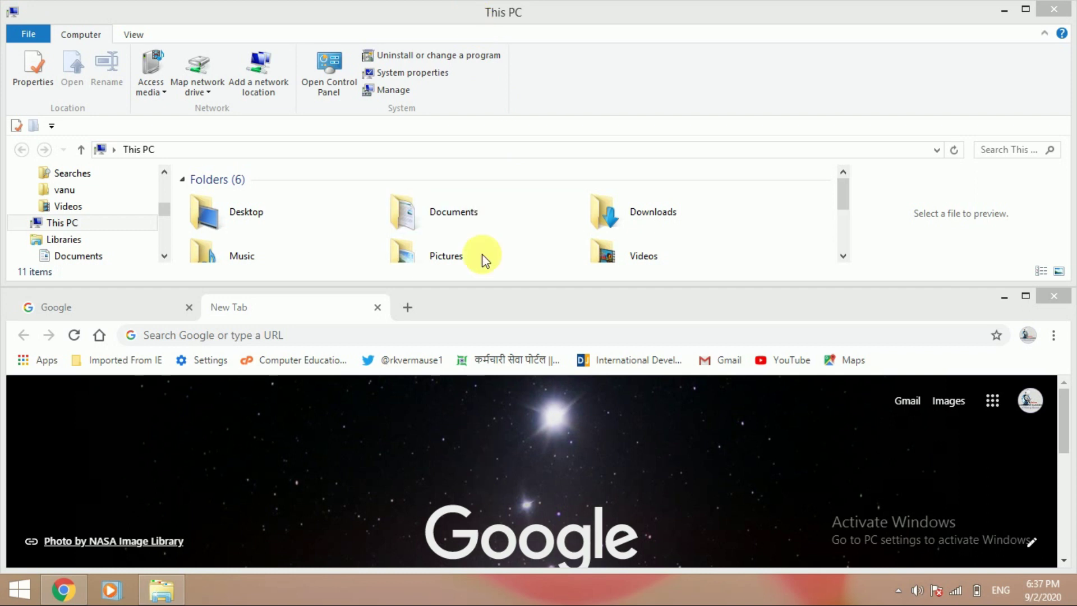
Open Windows Media Player and stack all three windows, activating This PC and Chrome in turn.
left_click(110, 590)
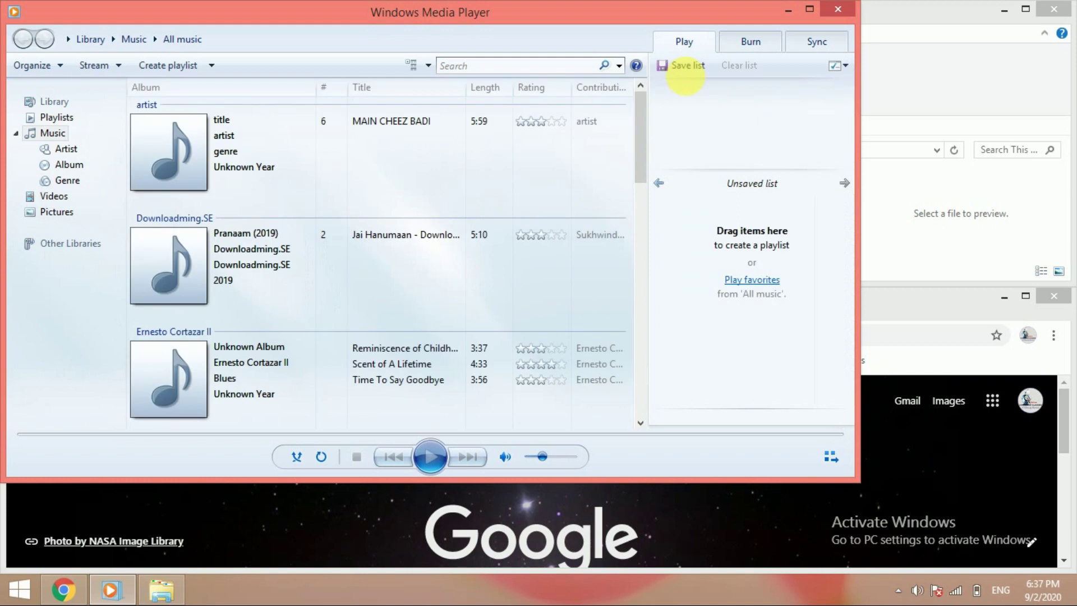
right_click(751, 590)
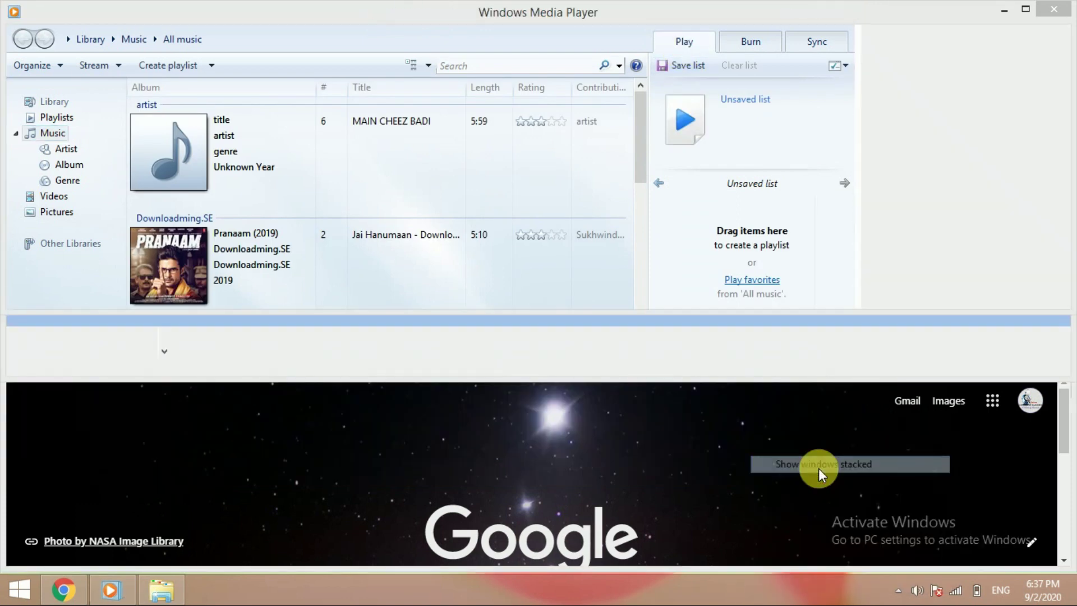
left_click(819, 468)
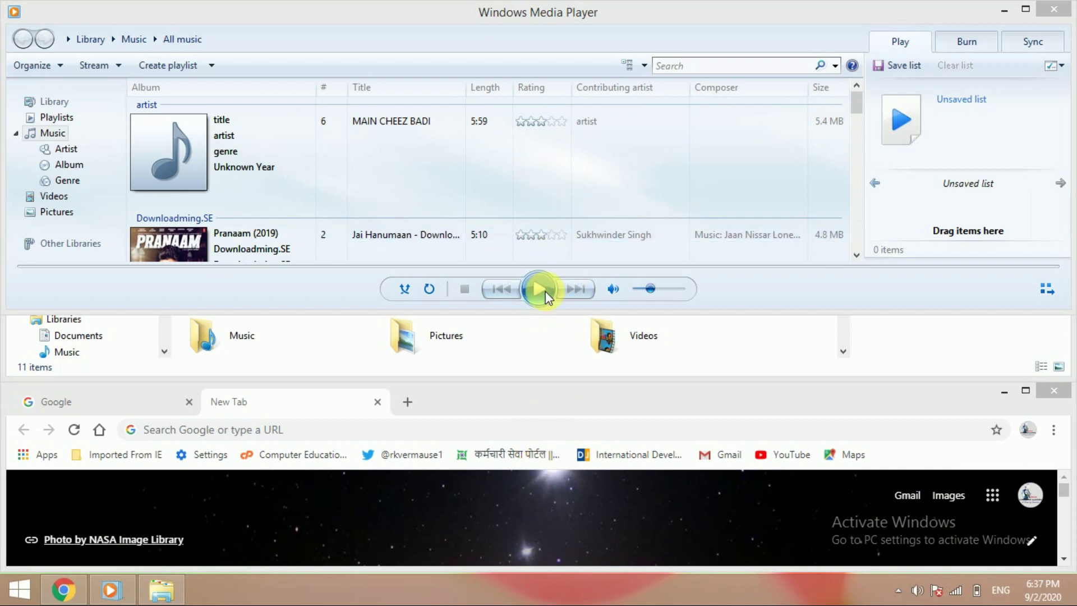
left_click(565, 365)
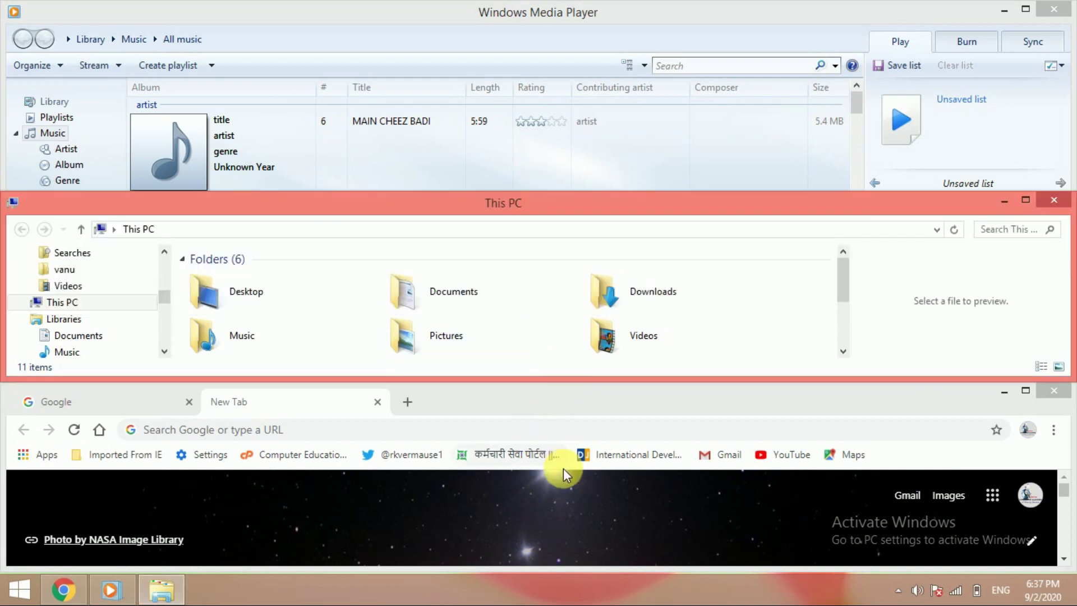
left_click(563, 492)
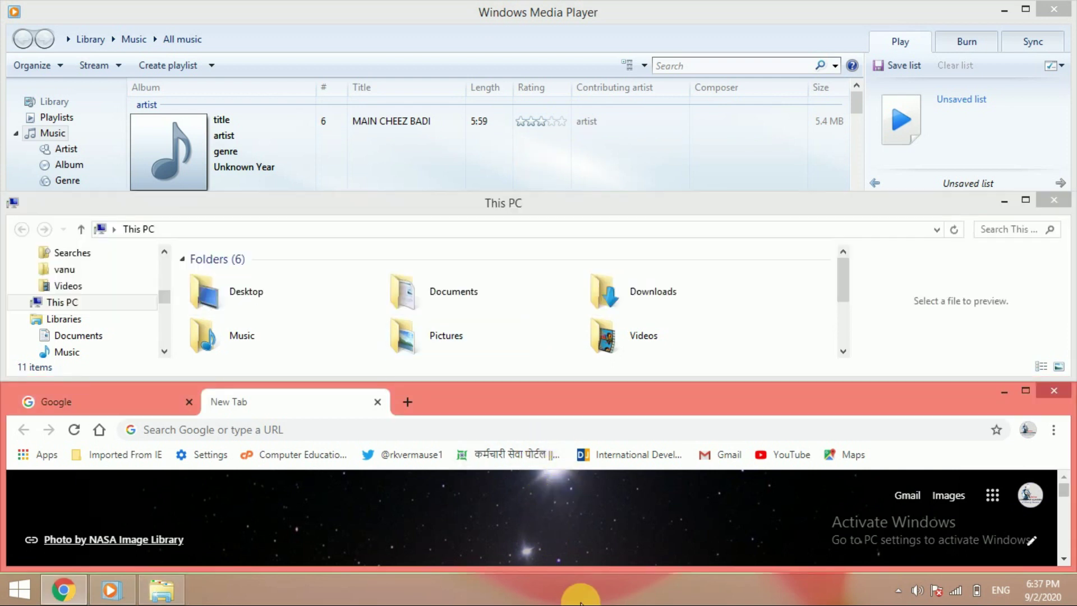
Show the three open windows side by side, and activate This PC and Windows Media Player in turn.
right_click(578, 596)
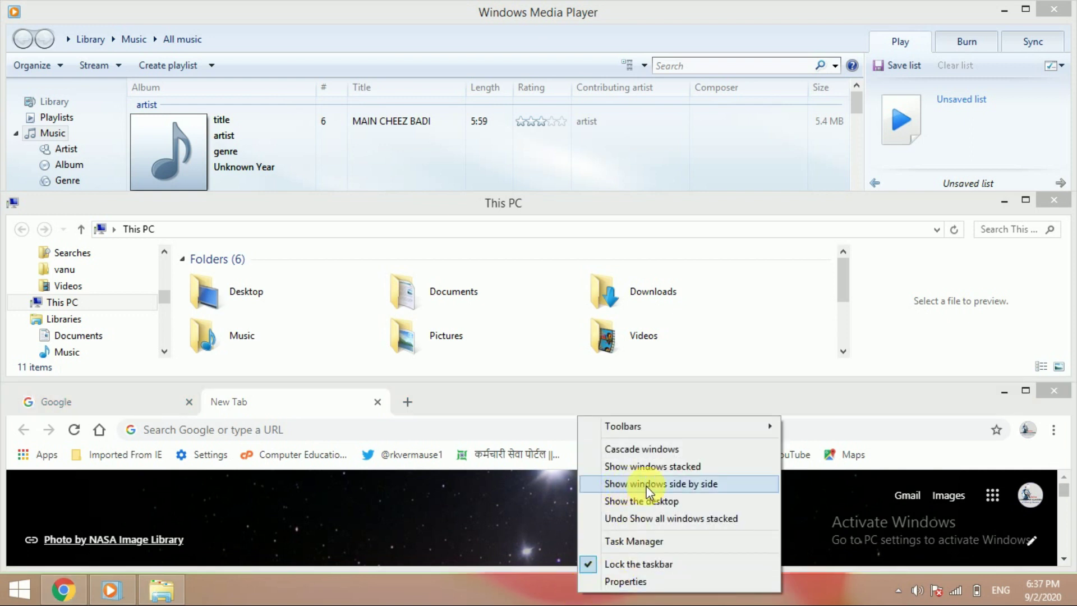
left_click(688, 485)
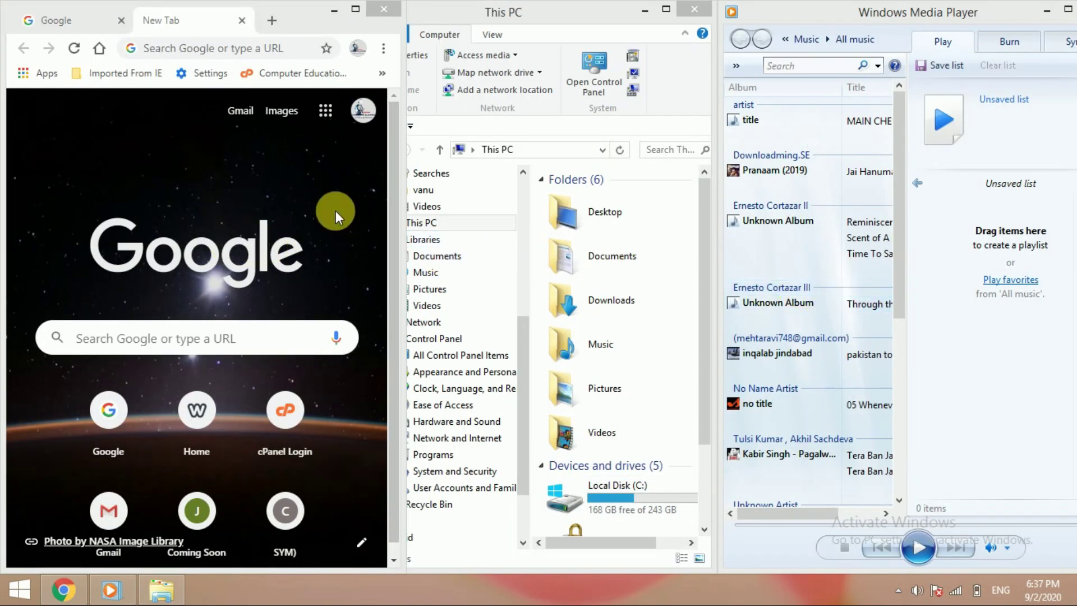
left_click(597, 181)
left_click(597, 181)
left_click(982, 248)
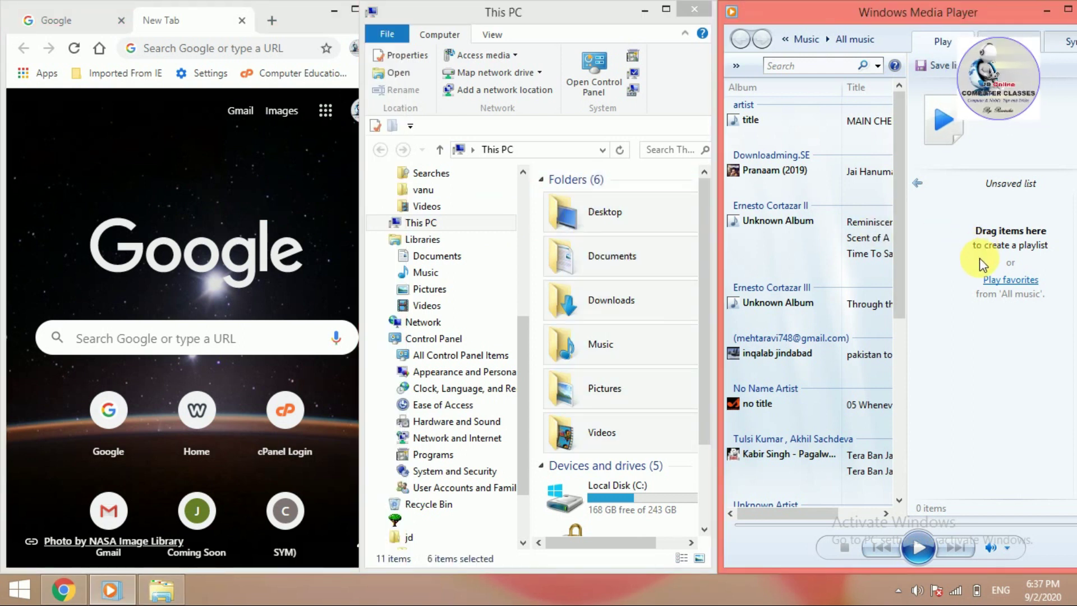
Show the desktop from the taskbar options and refresh it, restore the three windows, and activate This PC.
right_click(618, 586)
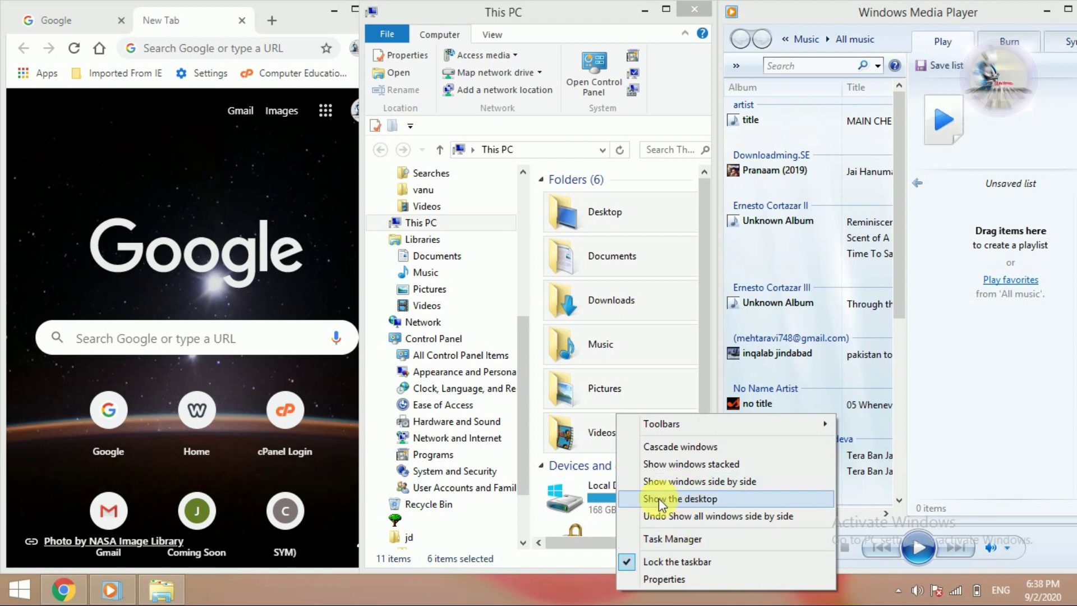
left_click(703, 497)
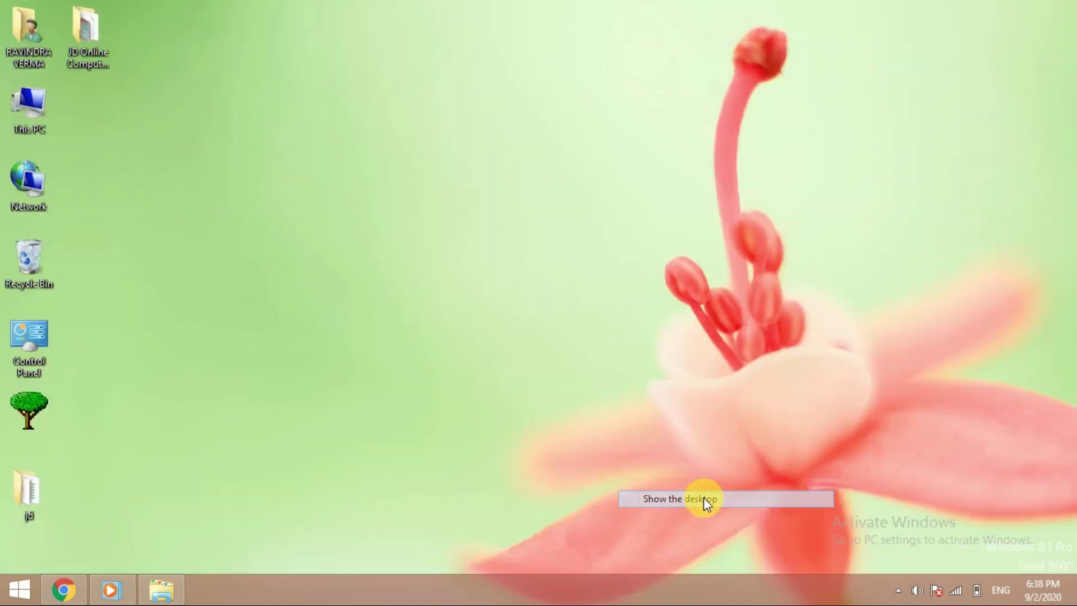
right_click(418, 143)
left_click(452, 177)
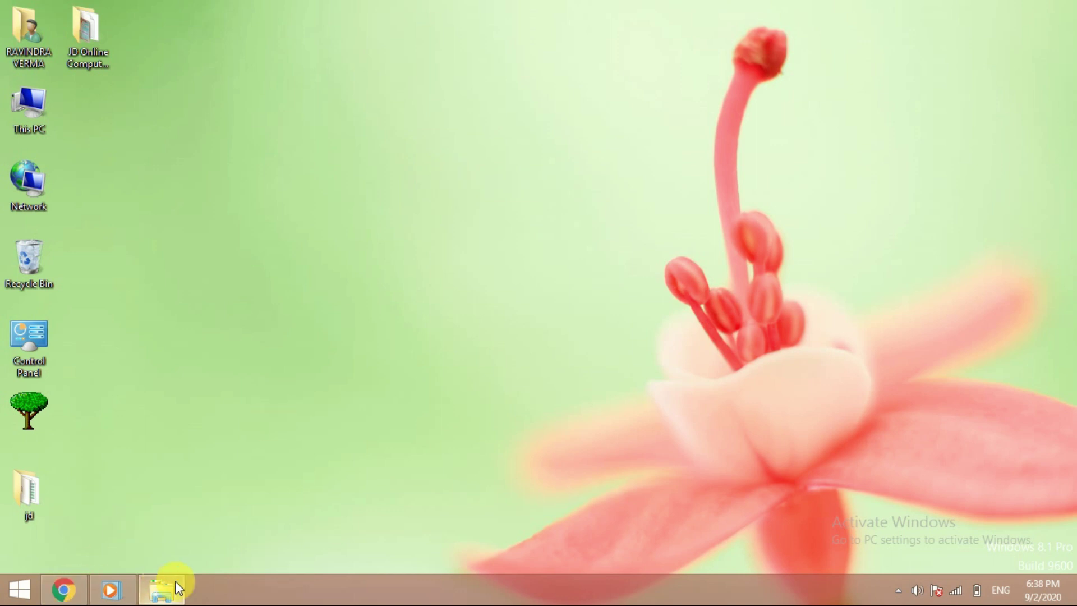
mouse_move(181, 583)
key("super+d")
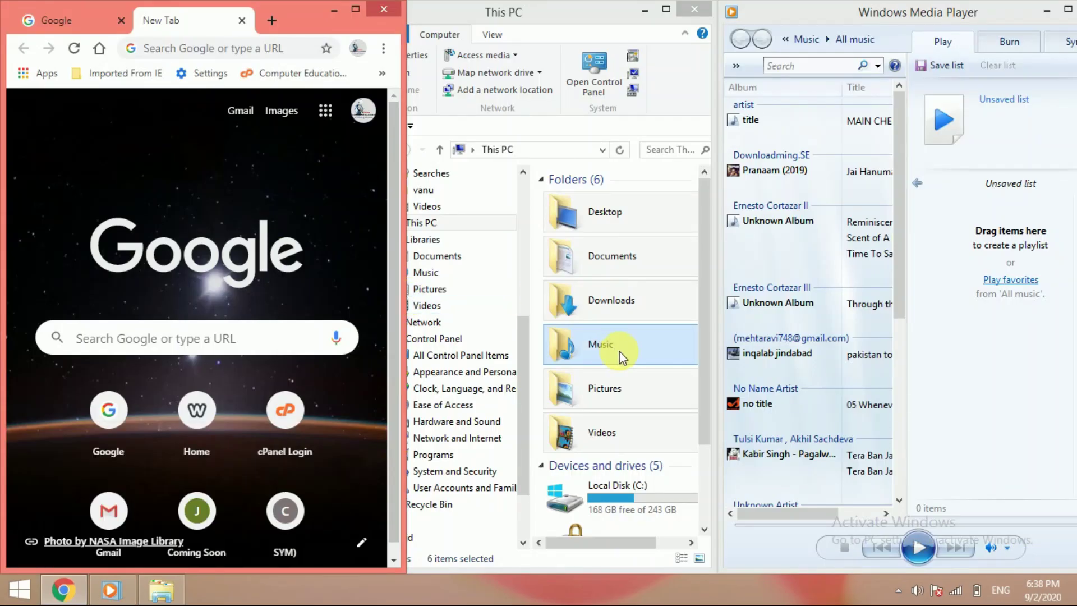
left_click(457, 18)
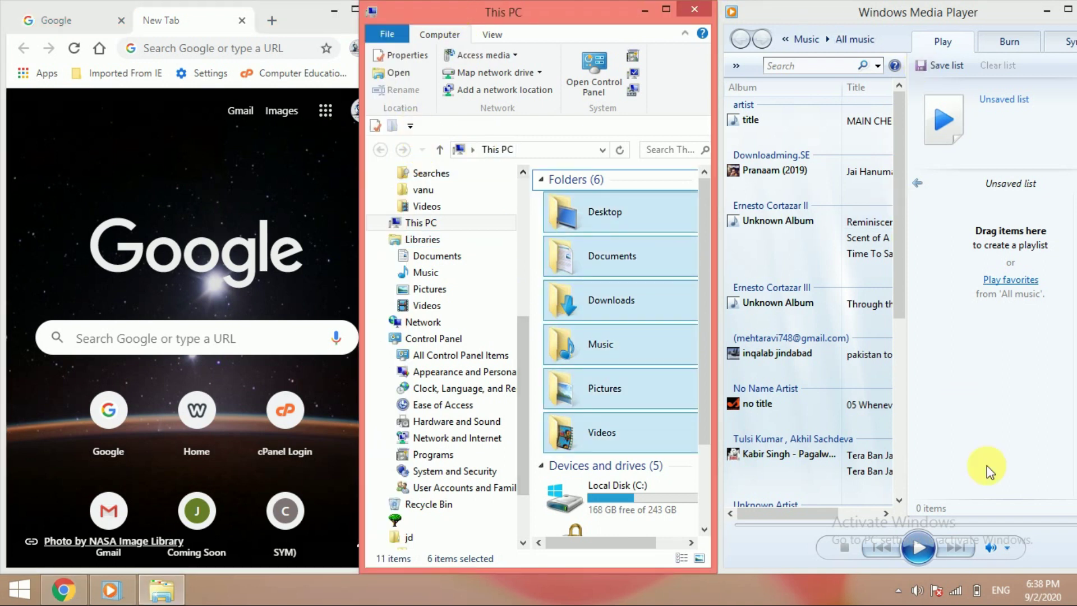
Show the desktop from the far corner of the taskbar, refresh it, and restore This PC, Windows Media Player and Chrome one by one.
mouse_move(1074, 600)
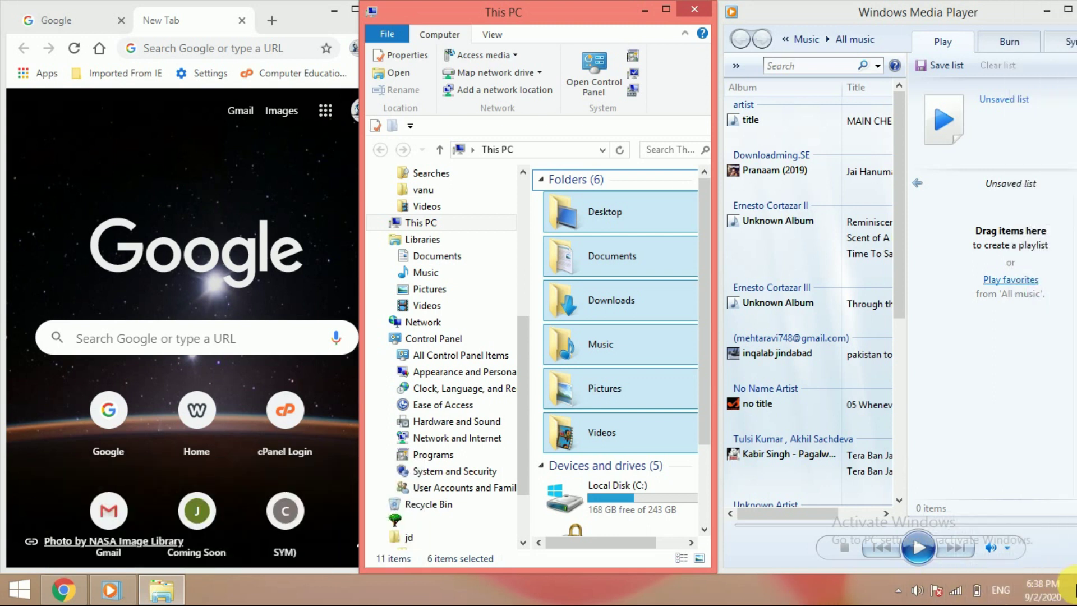
left_click(1073, 589)
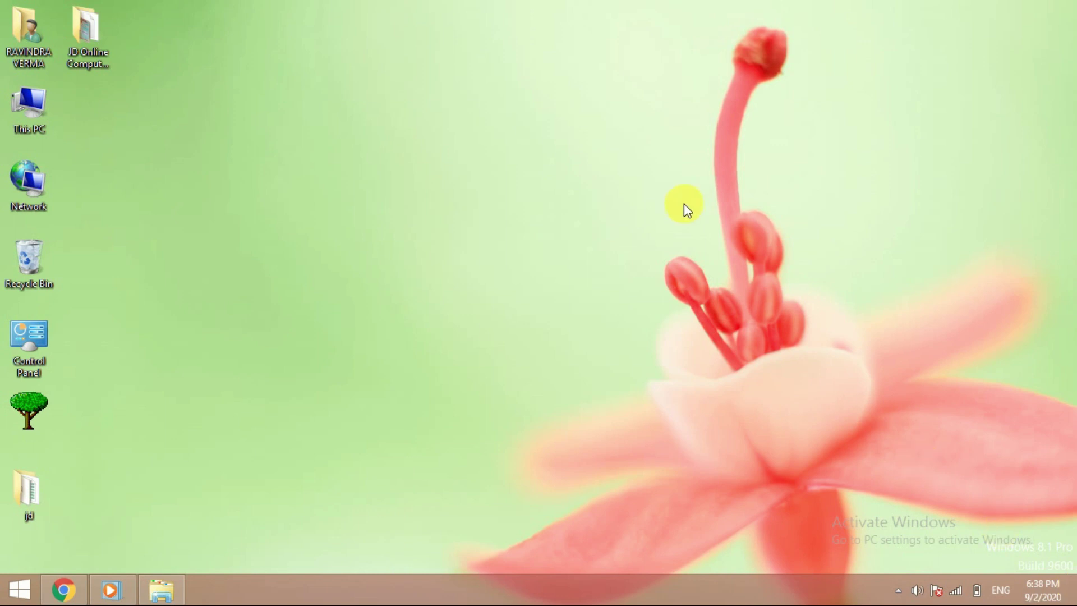
right_click(684, 204)
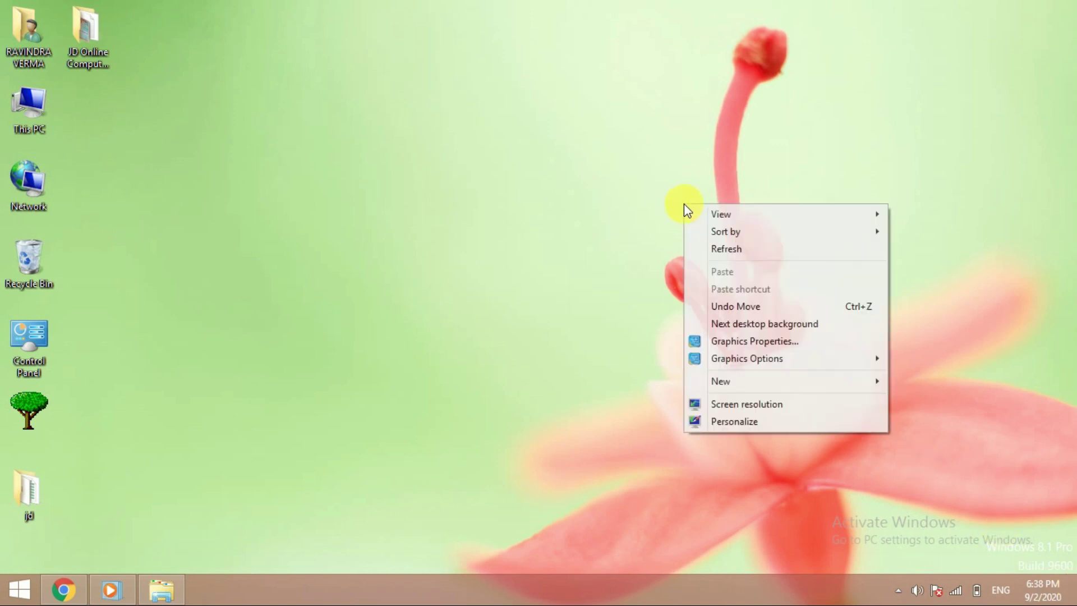
left_click(730, 250)
left_click(171, 586)
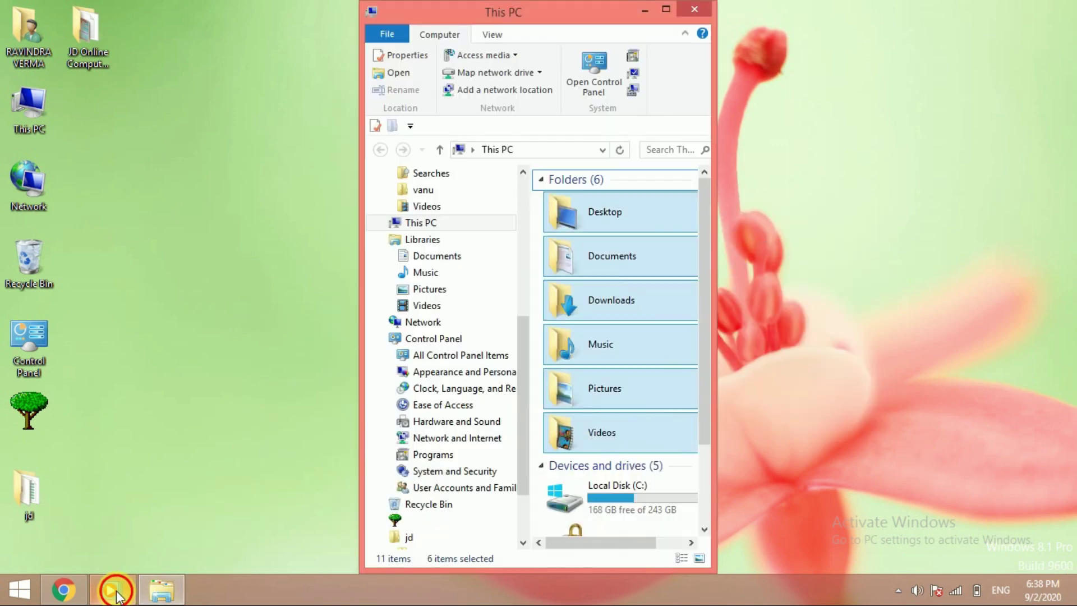
left_click(114, 591)
left_click(72, 593)
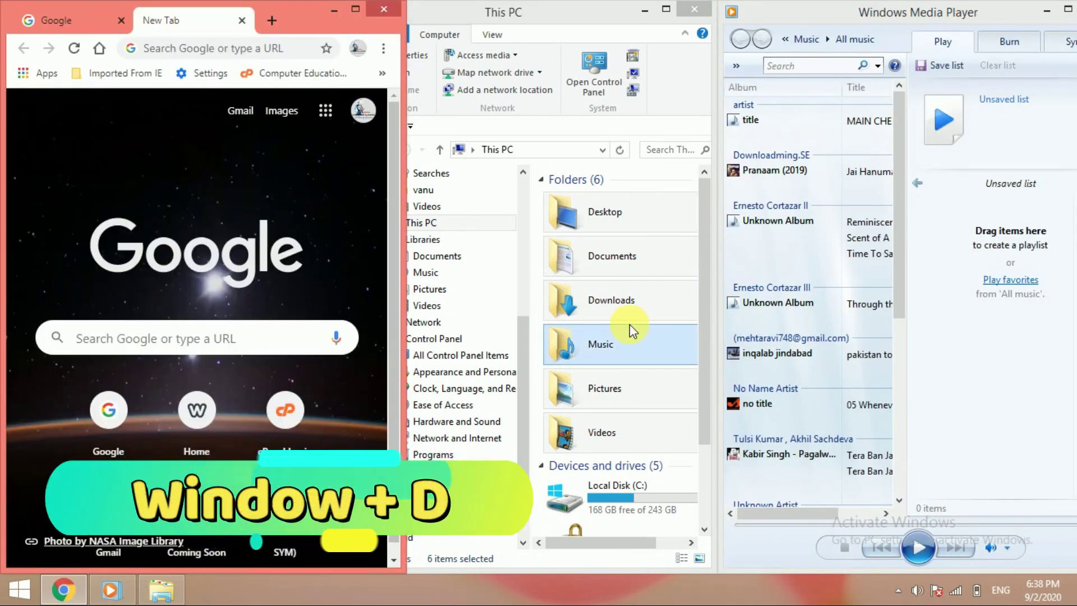
Toggle repeatedly between the bare desktop and the three open windows, ending with the windows restored.
key("super+d")
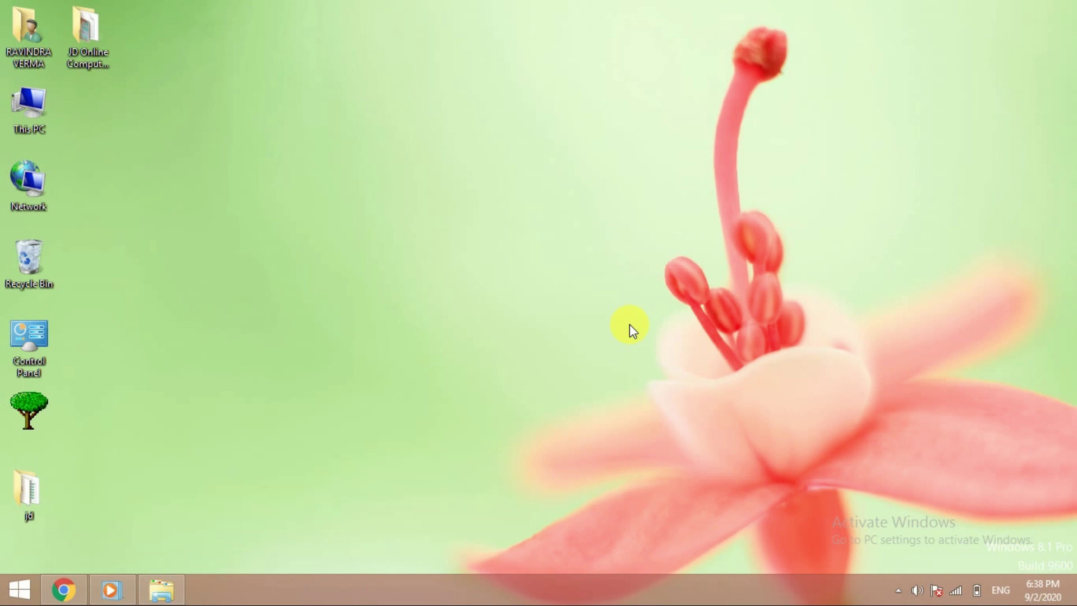
key("super+d")
key("super+d")
key("super+d")
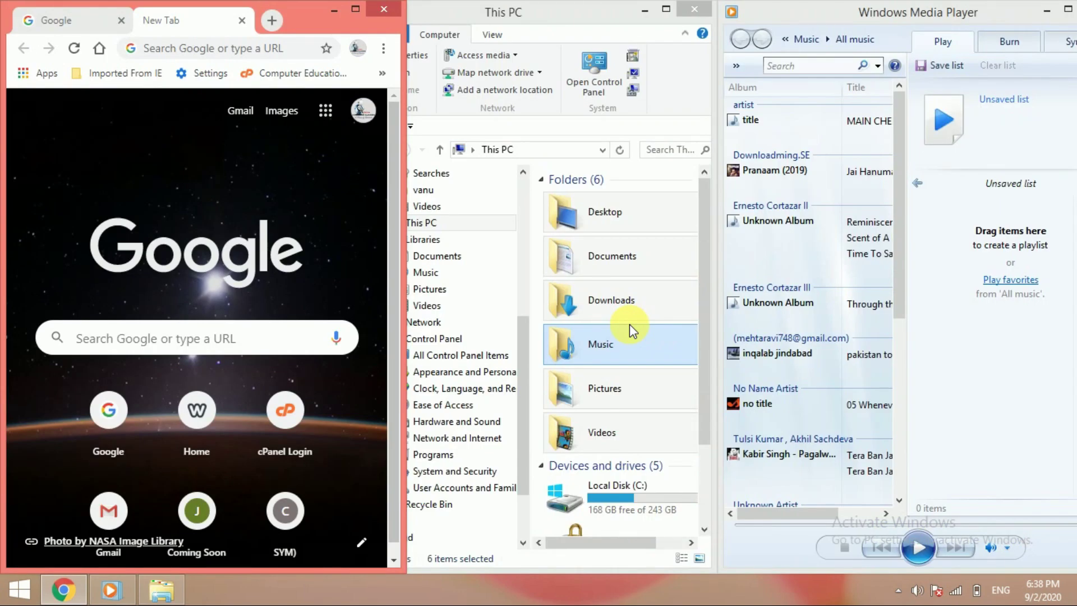
key("super+d")
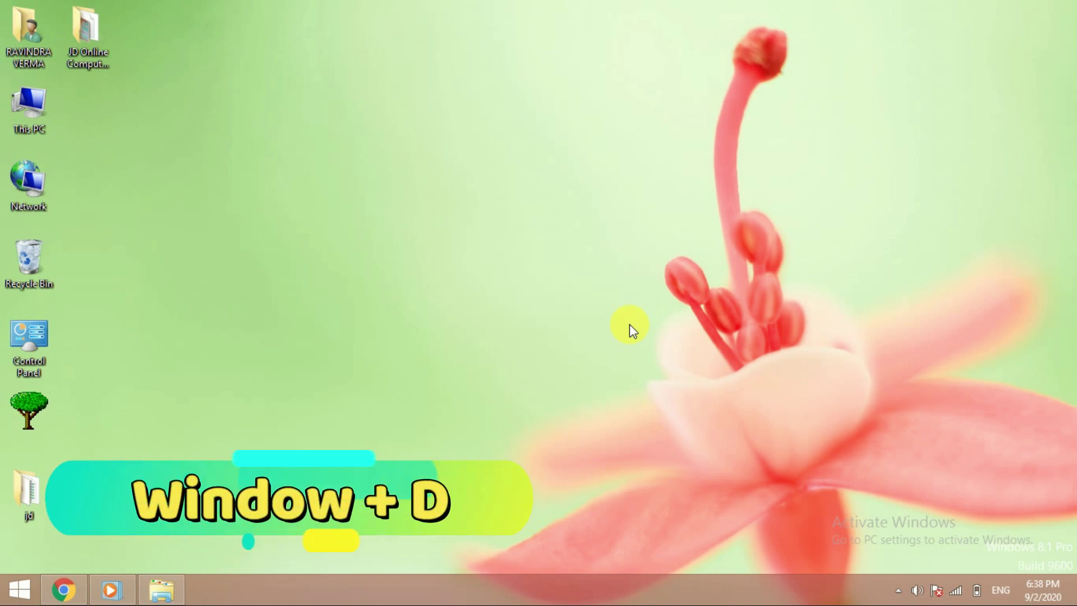
key("super+d")
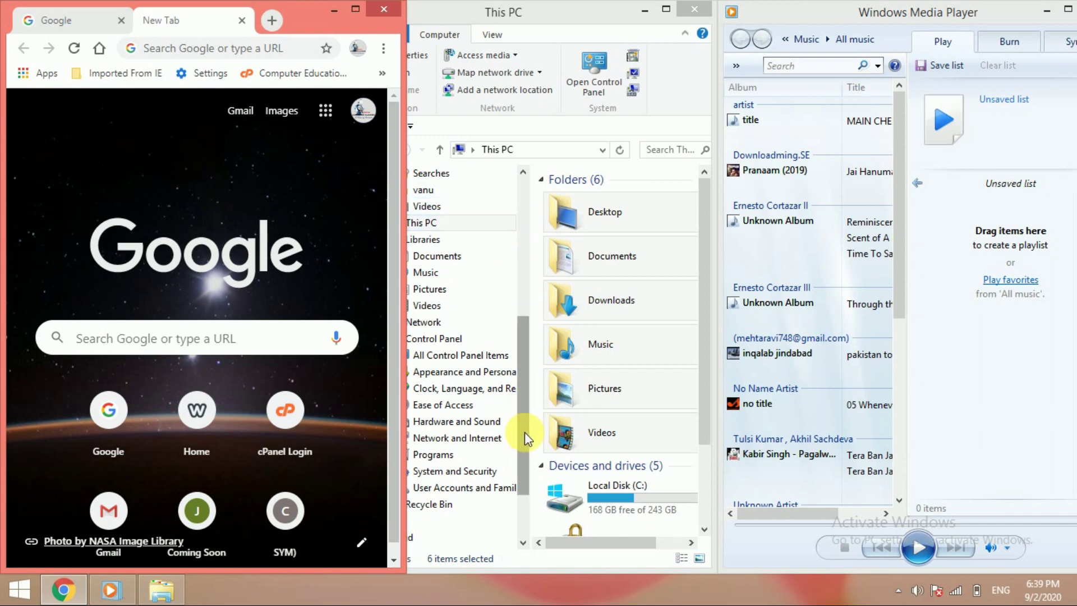
Open Task Manager from the taskbar options and end the Windows Media Player (32 bit) task.
right_click(520, 589)
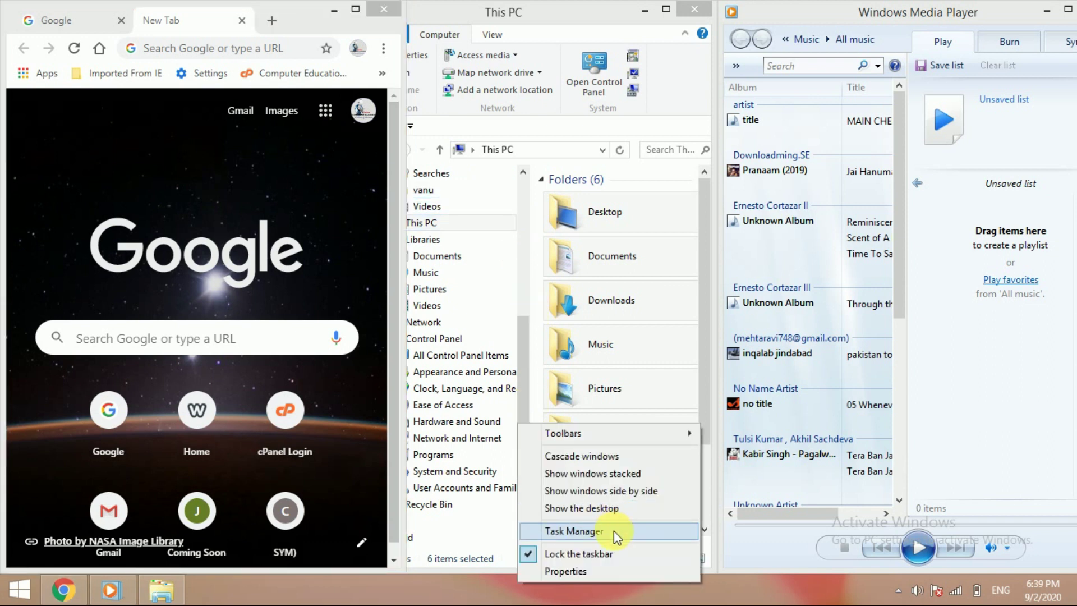
left_click(614, 530)
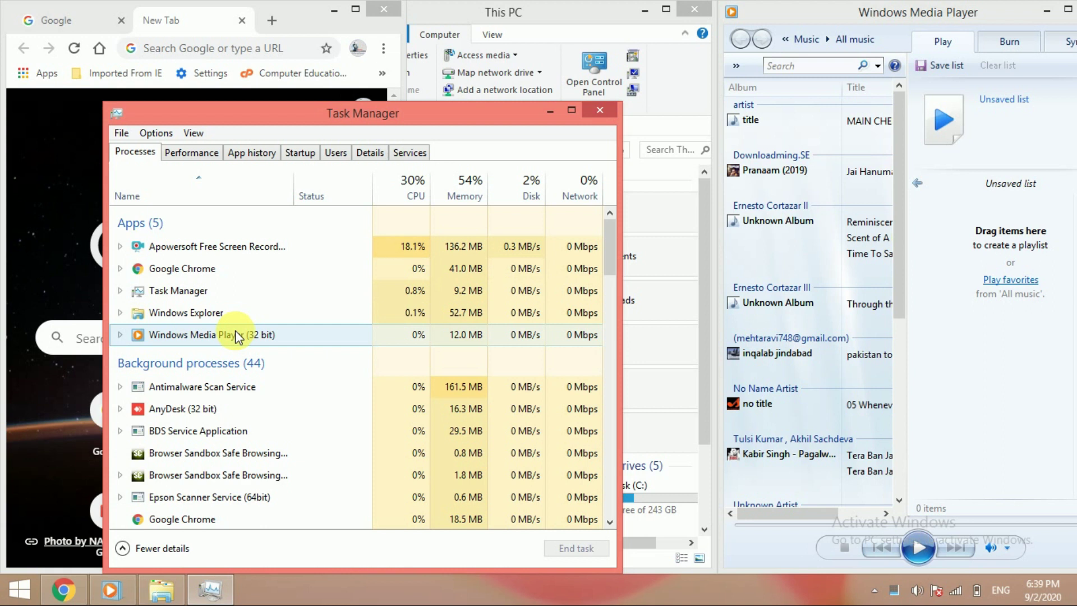
left_click(197, 335)
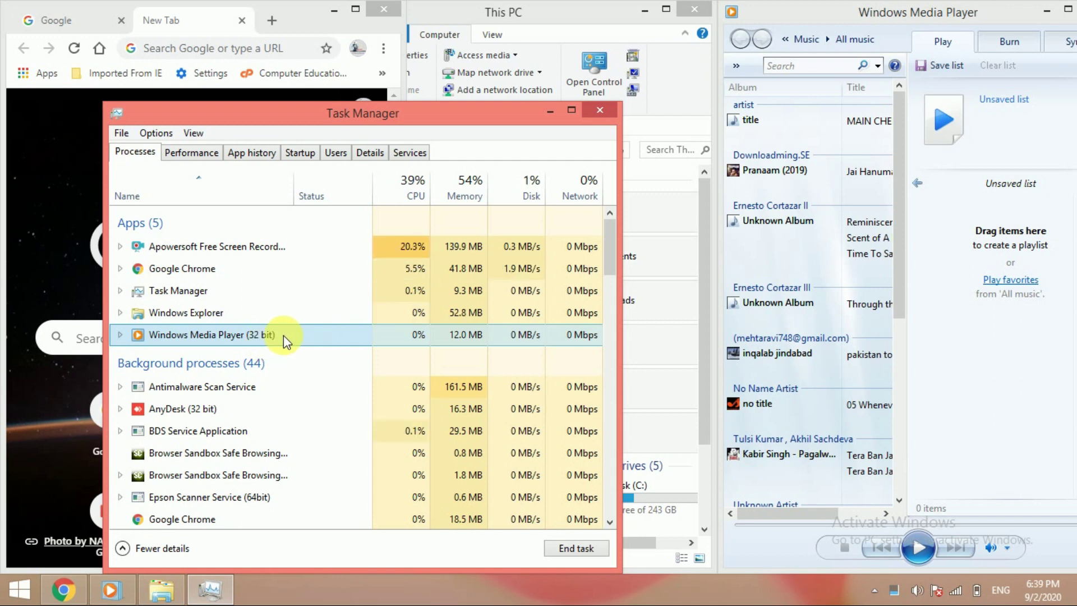
left_click(590, 548)
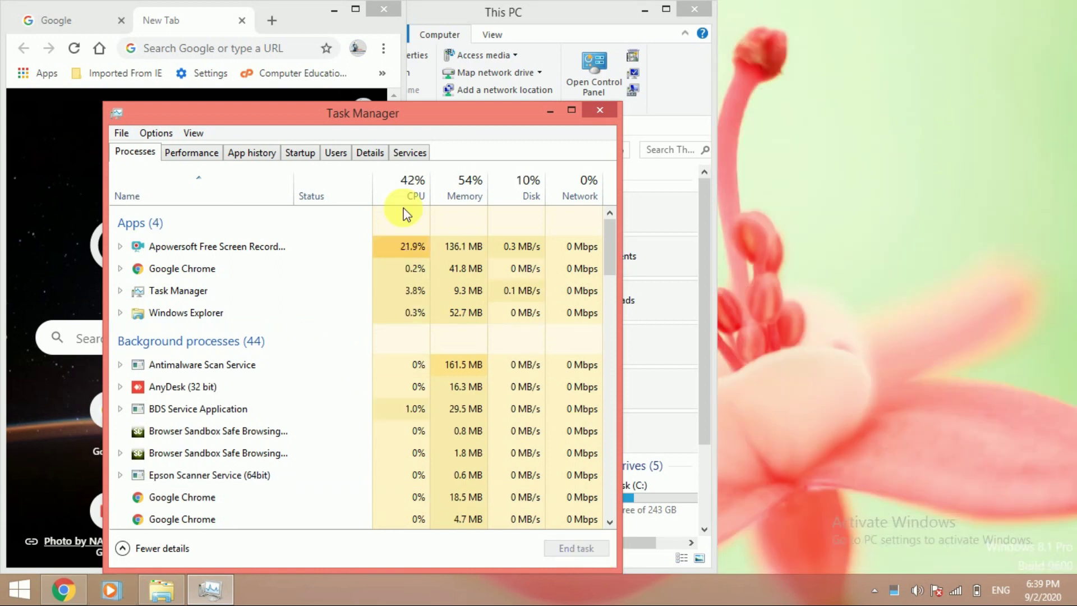
End the Google Chrome task and close Task Manager.
left_click(220, 281)
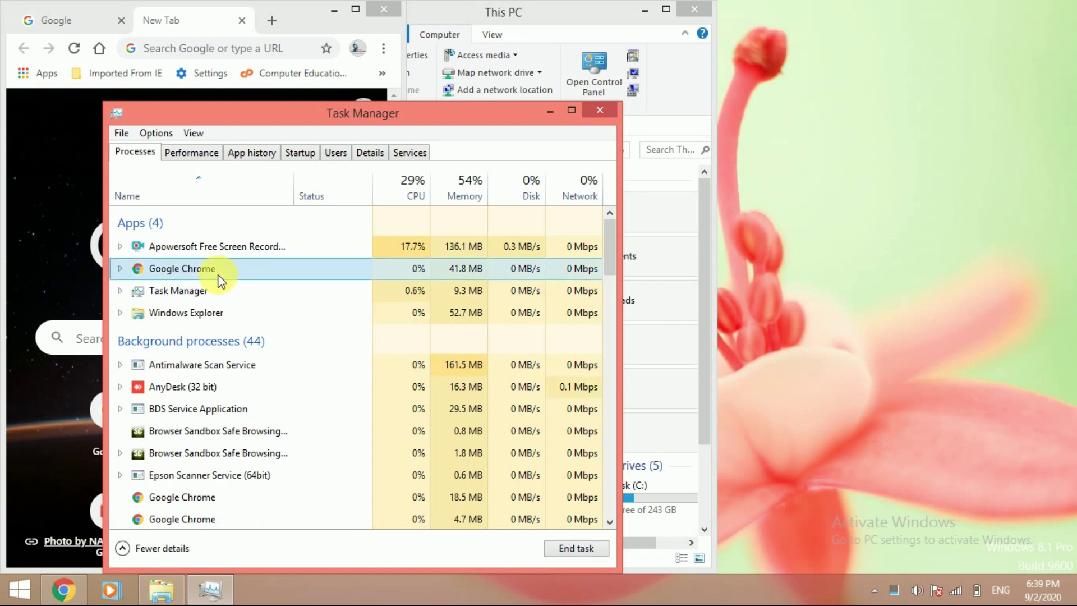
left_click(587, 549)
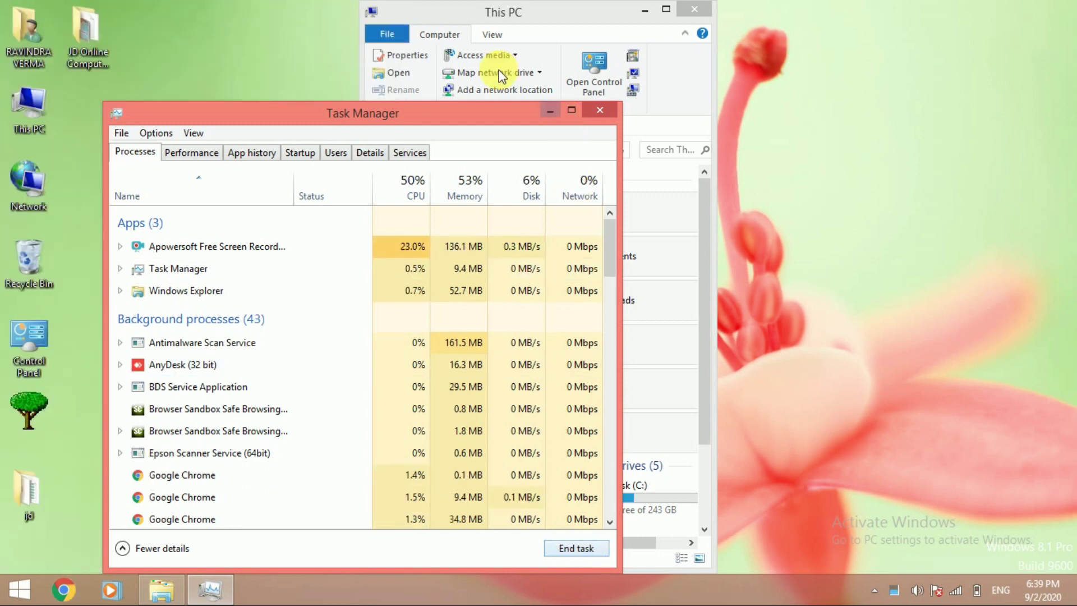
left_click(228, 19)
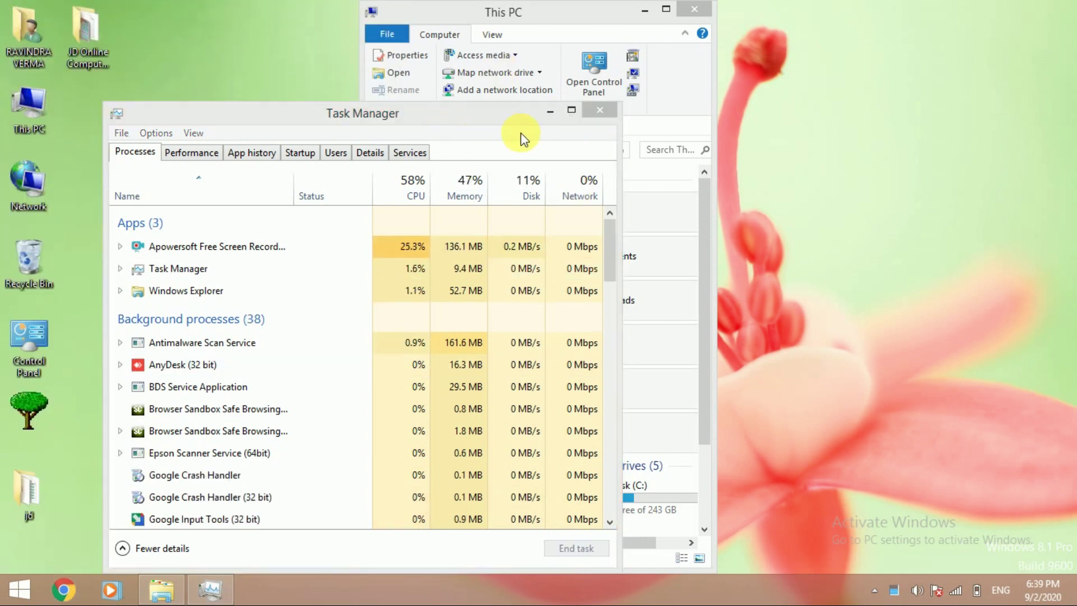
left_click(600, 110)
Switch the Lock the taskbar option off, on and off again, leaving the taskbar unlocked.
right_click(826, 82)
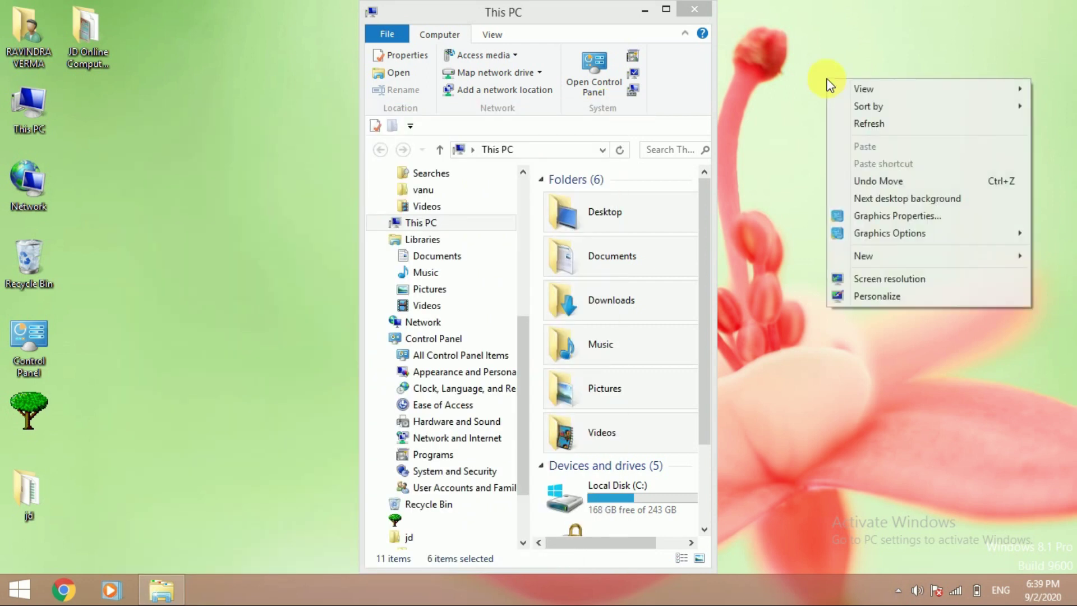
left_click(612, 590)
right_click(612, 593)
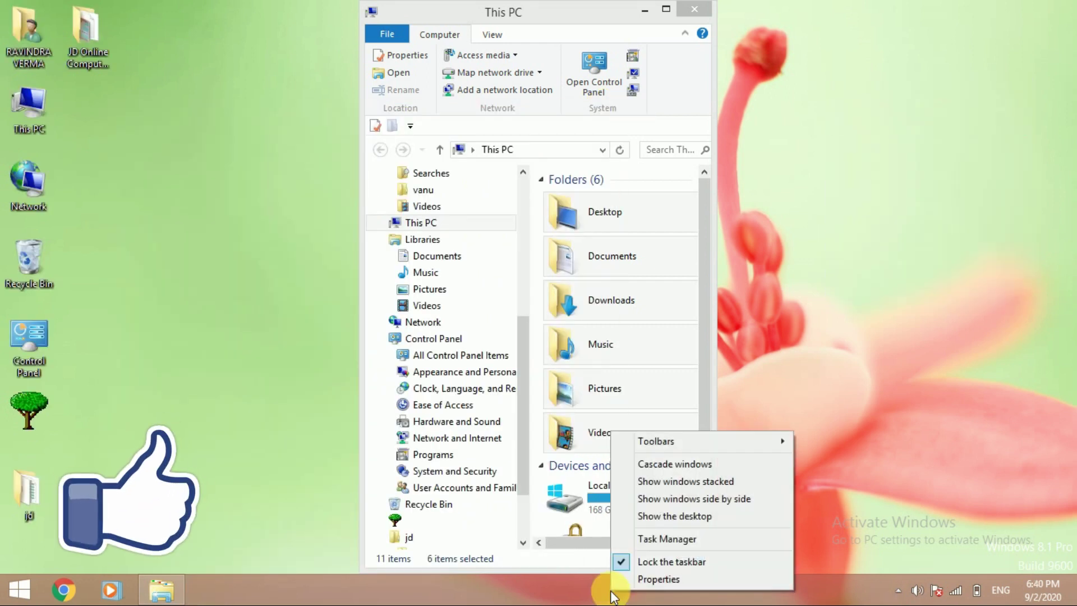
right_click(820, 594)
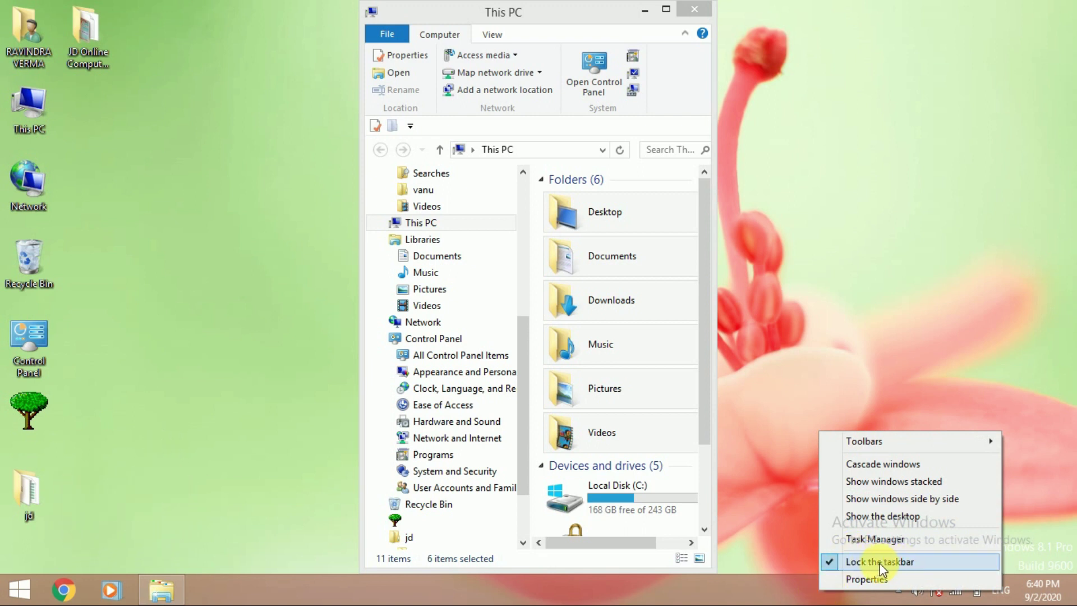
left_click(836, 565)
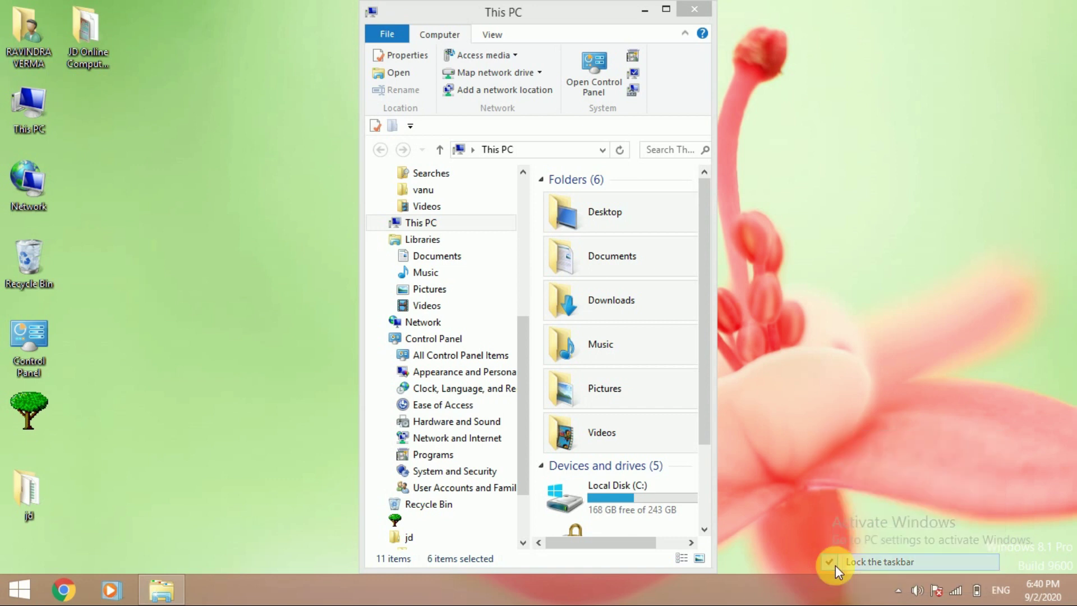
right_click(772, 586)
left_click(790, 558)
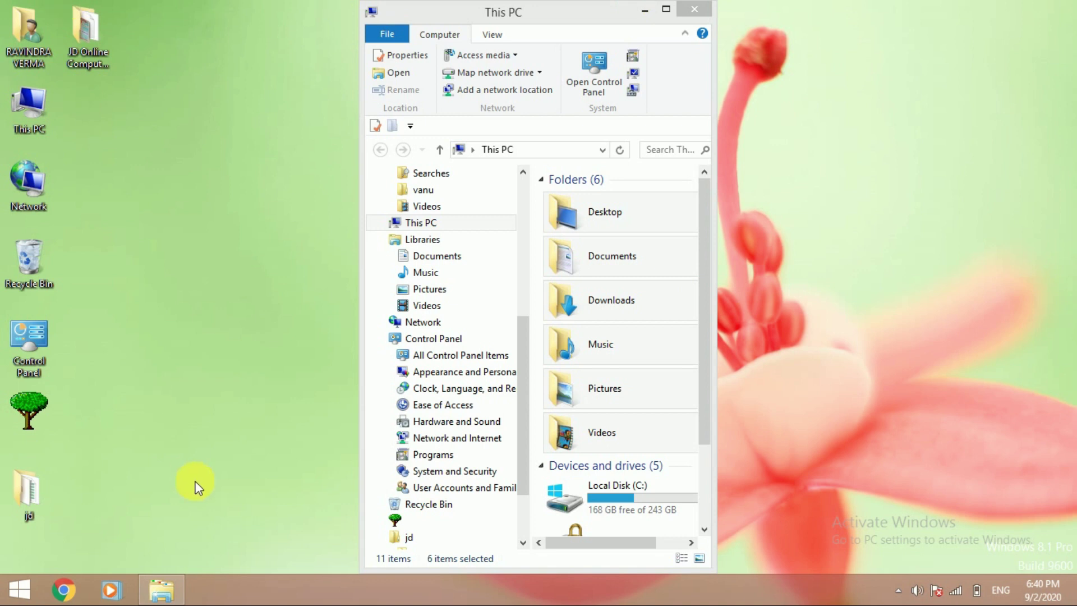
right_click(770, 583)
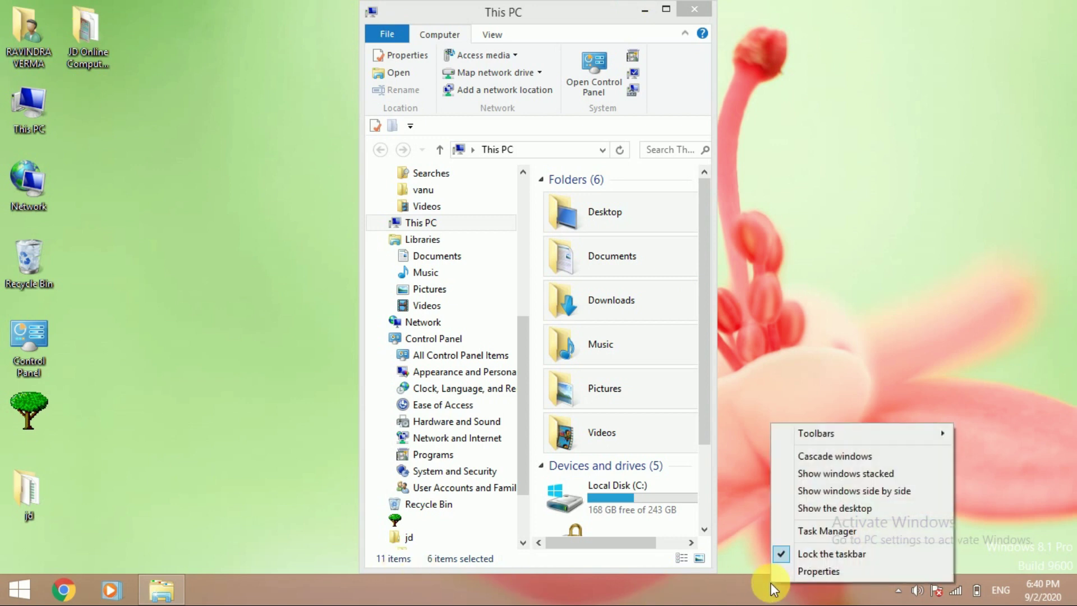
left_click(790, 554)
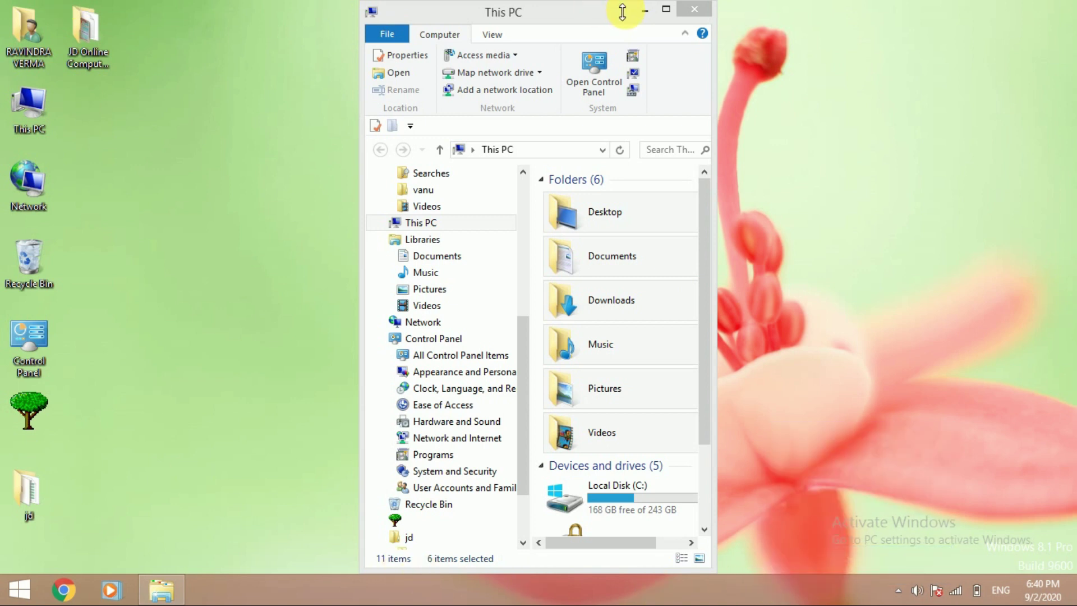
Close the This PC window, then move the unlocked taskbar to other screen edges and back to the bottom.
left_click(695, 10)
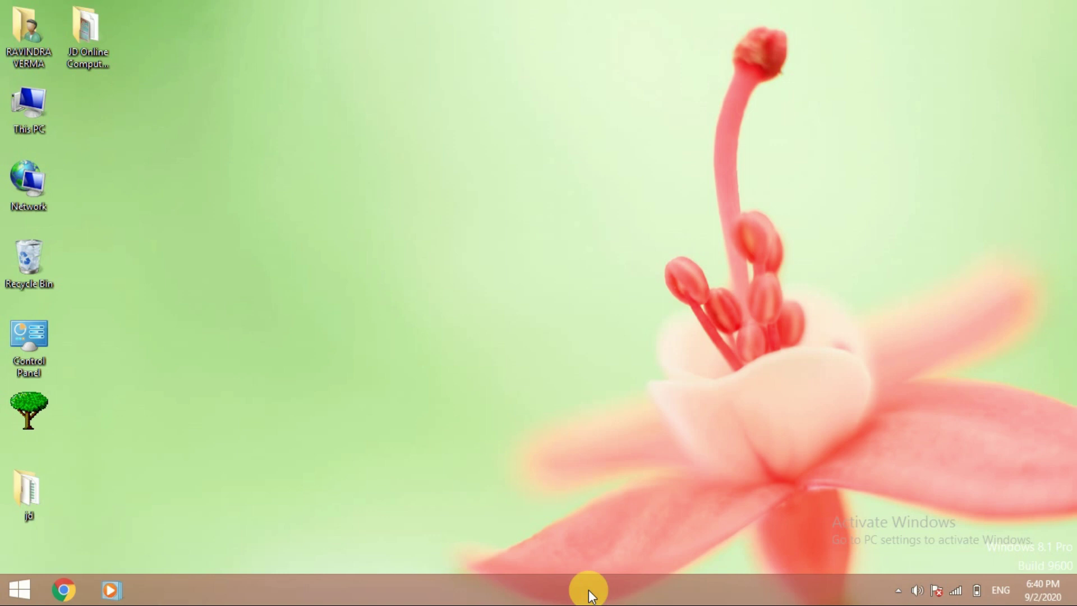
left_click_drag(589, 592, 1068, 274)
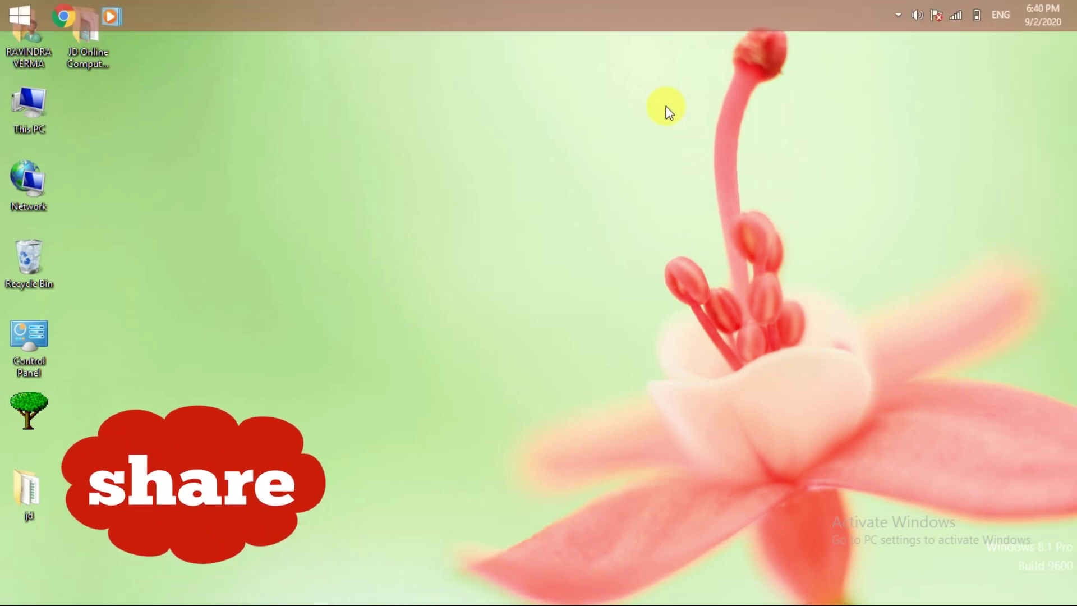
left_click_drag(666, 106, 378, 586)
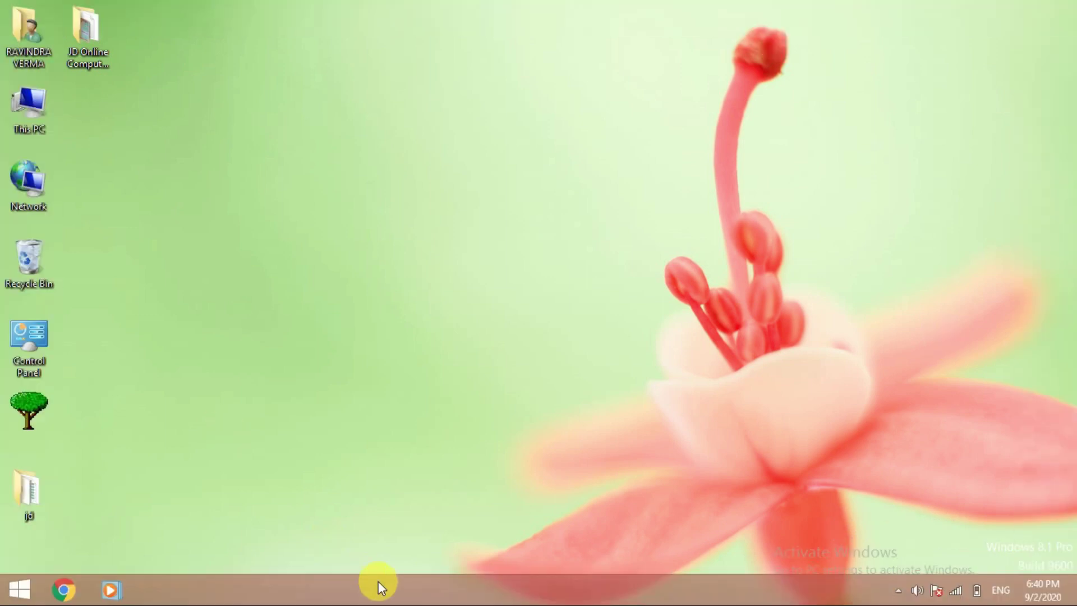
Enlarge the unlocked taskbar to about half the screen height and refresh the desktop.
right_click(547, 578)
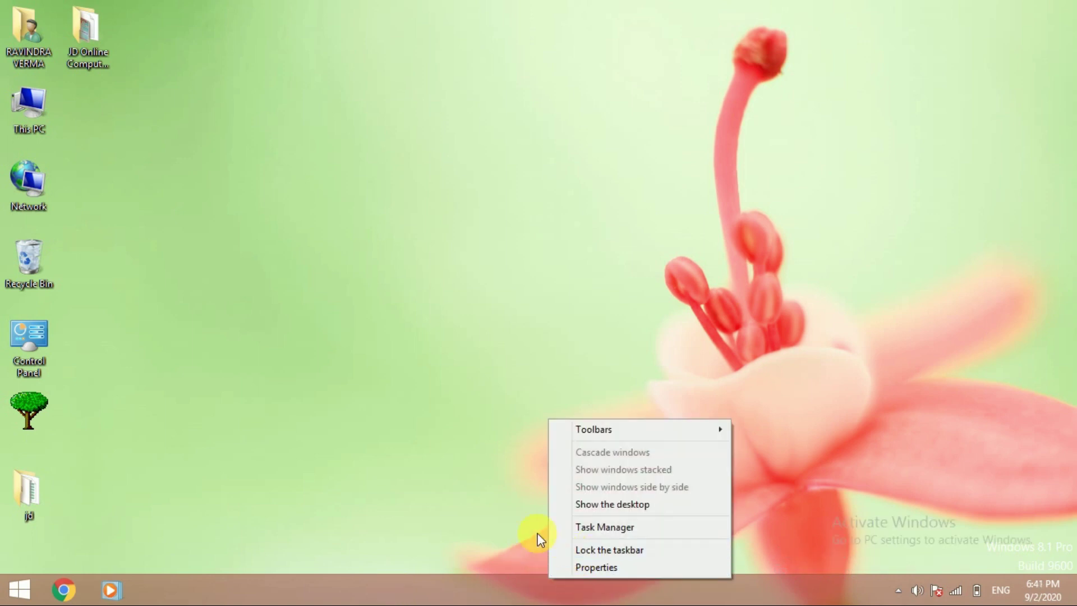
left_click(519, 539)
left_click_drag(532, 582, 540, 196)
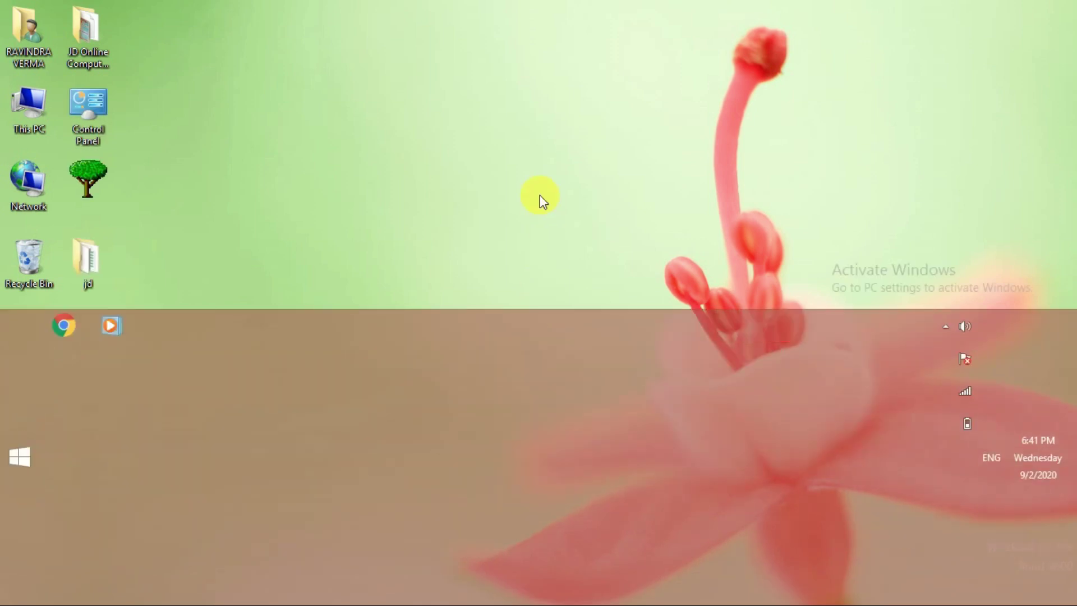
right_click(652, 230)
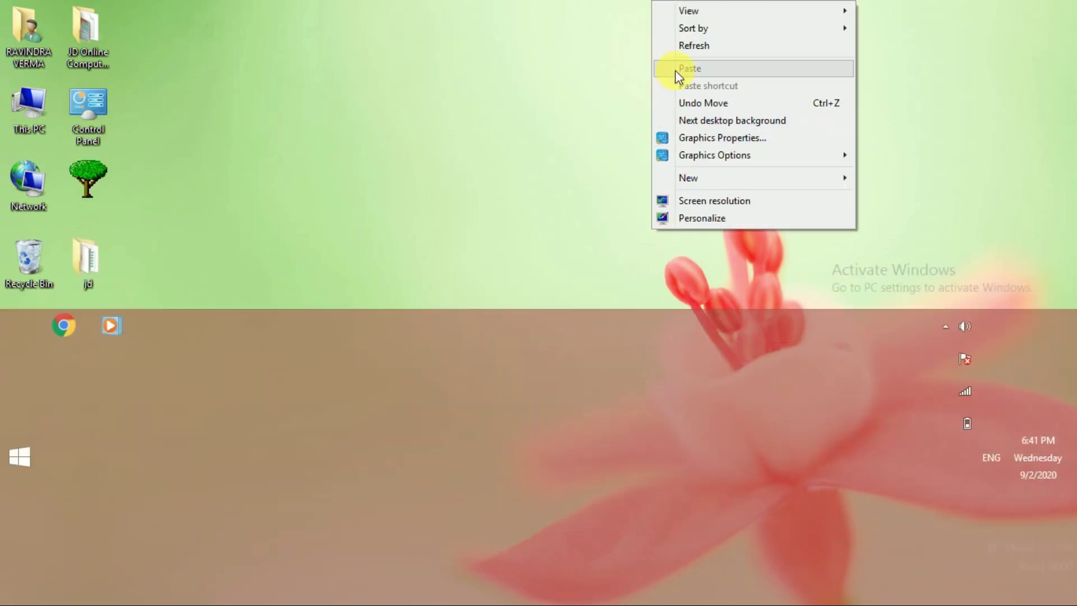
left_click(677, 50)
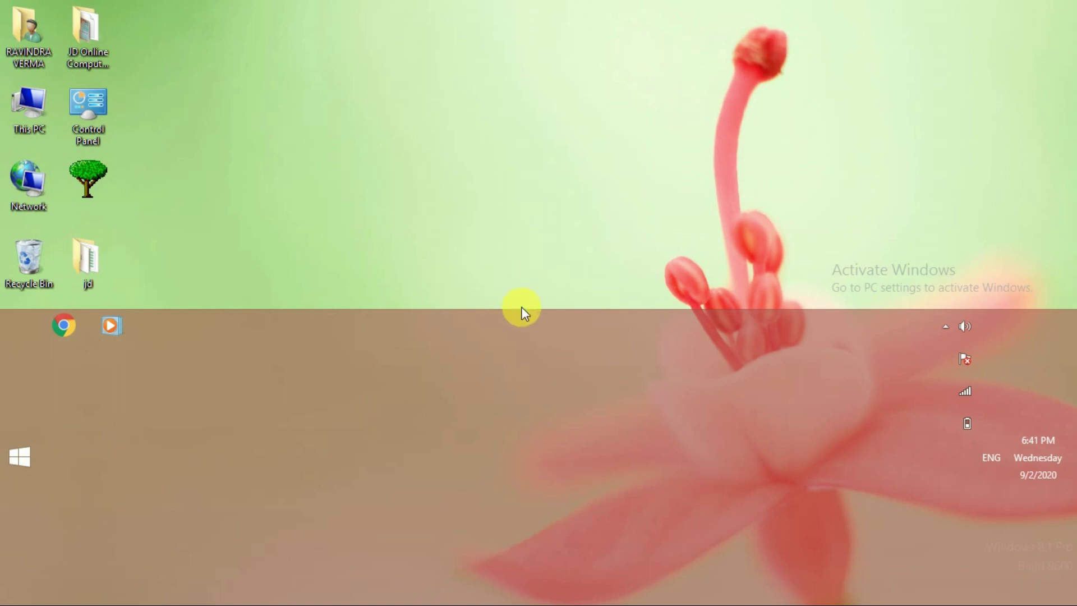
Shrink the enlarged taskbar back to its normal one-row height and lock it.
left_click_drag(524, 318, 543, 582)
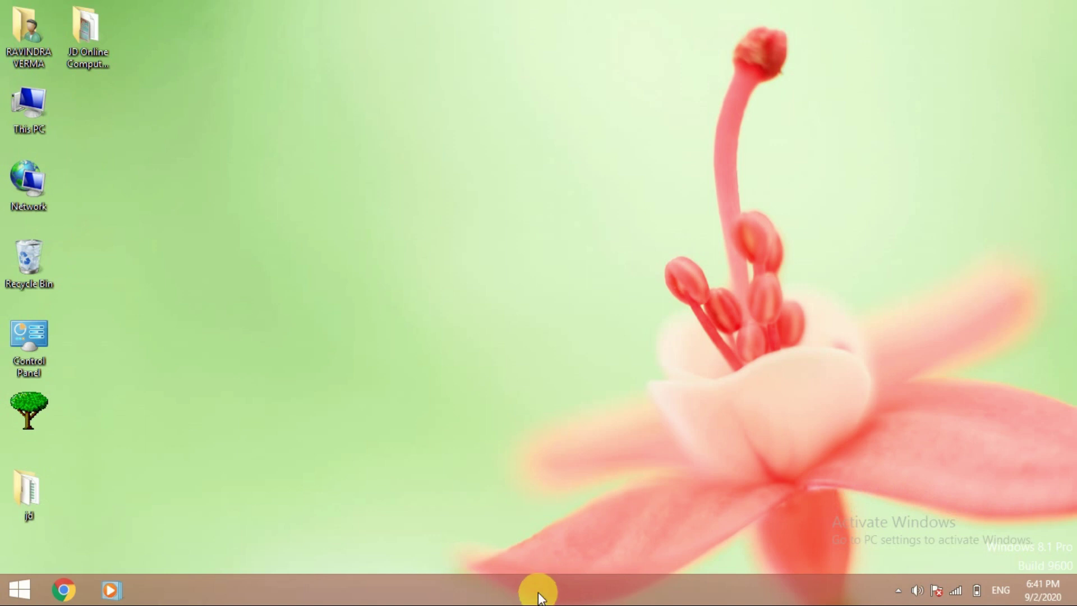
right_click(537, 584)
left_click(550, 560)
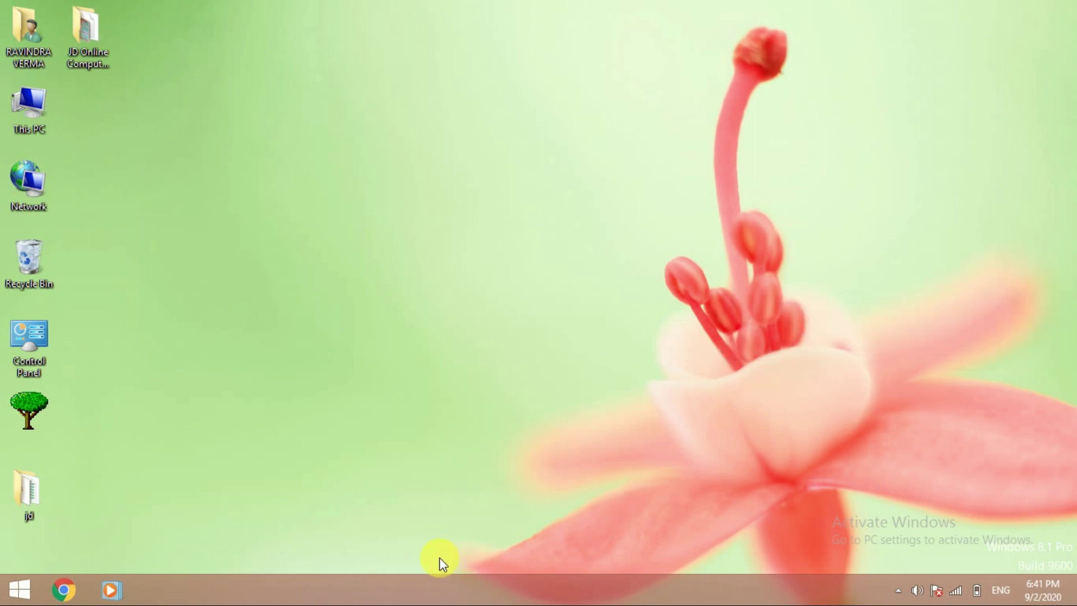
Unlock the taskbar and lock it again.
right_click(449, 578)
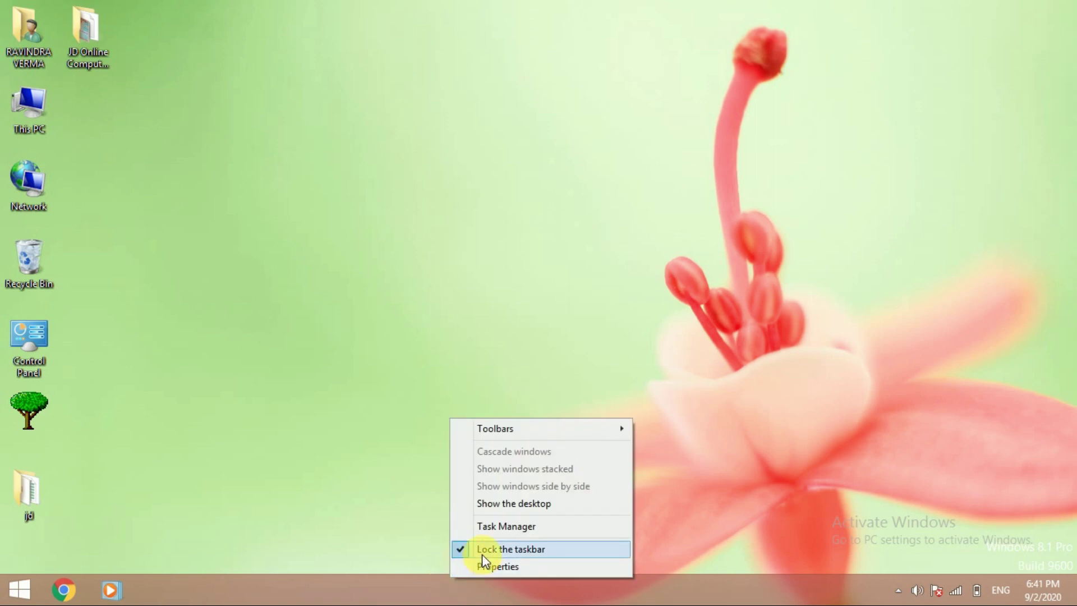
left_click(461, 551)
left_click_drag(466, 586, 432, 598)
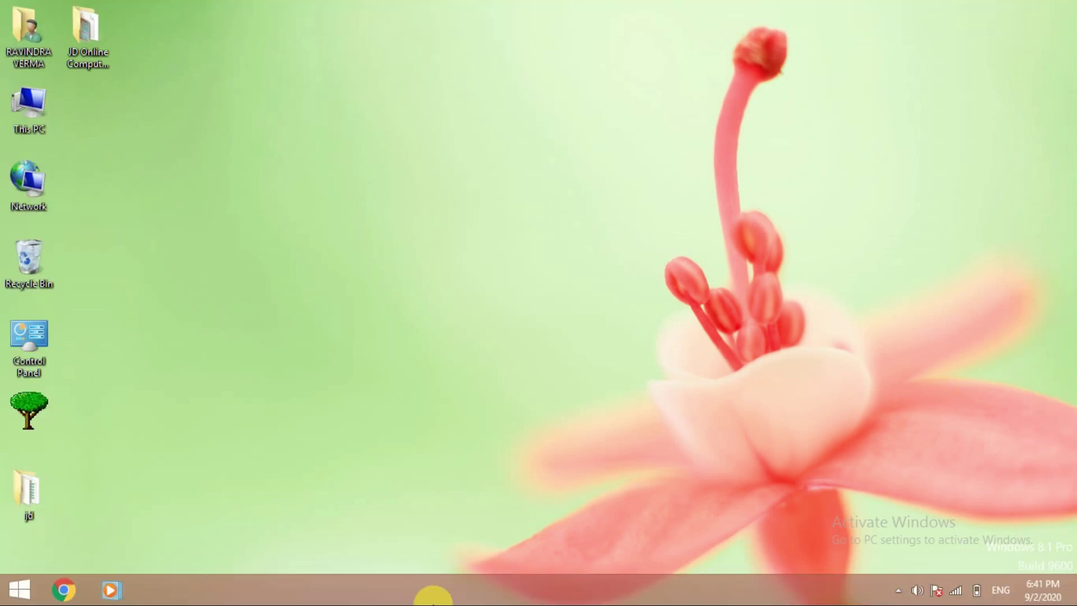
right_click(508, 589)
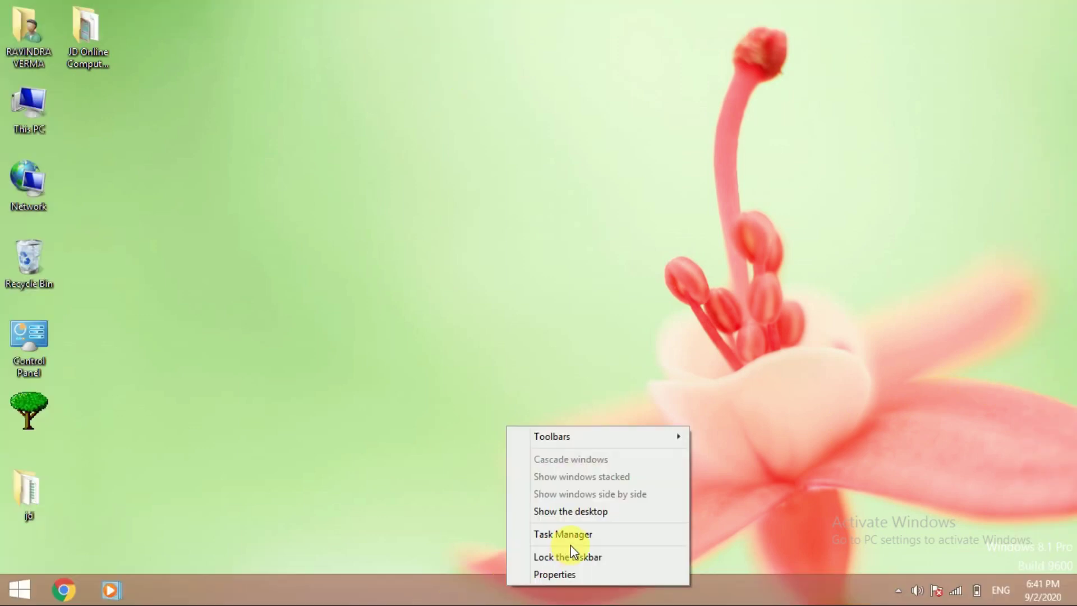
left_click(523, 561)
Open the Taskbar and Navigation properties and move the dialog to the upper middle of the desktop.
right_click(538, 587)
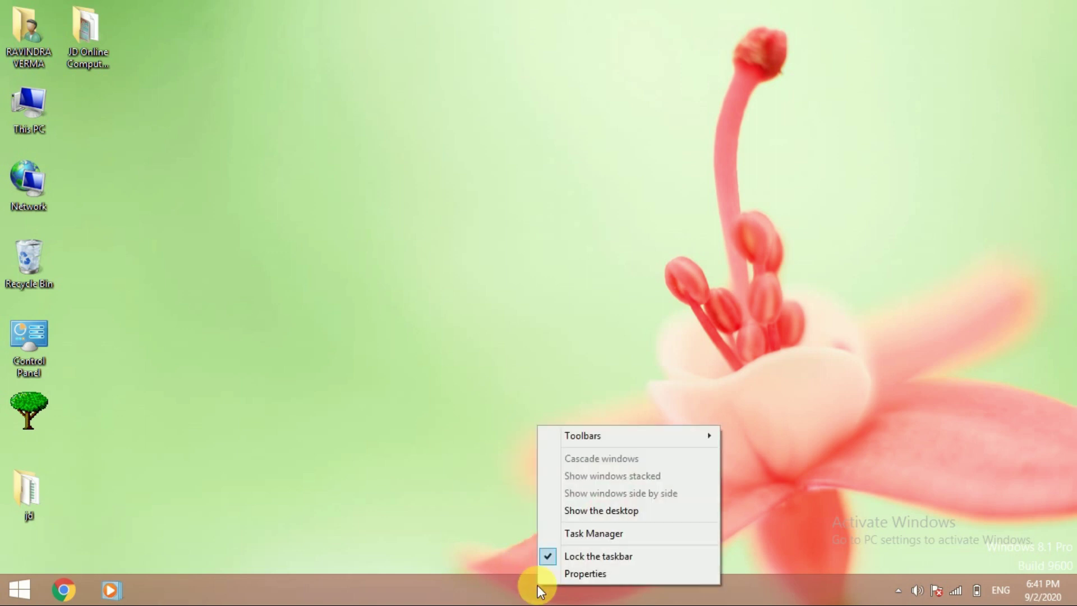
left_click(565, 575)
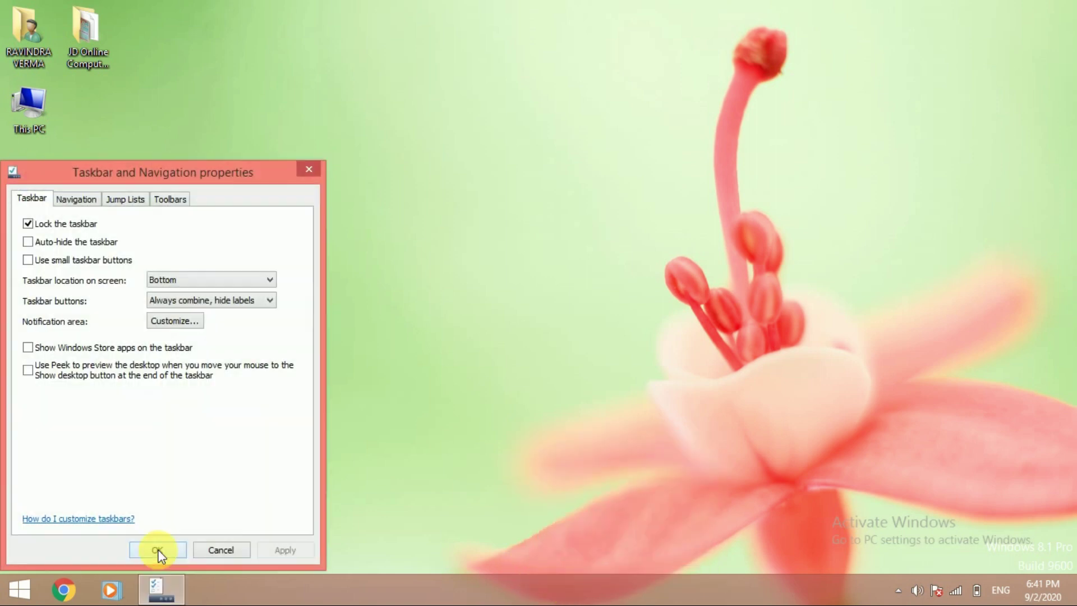
left_click_drag(225, 182, 578, 61)
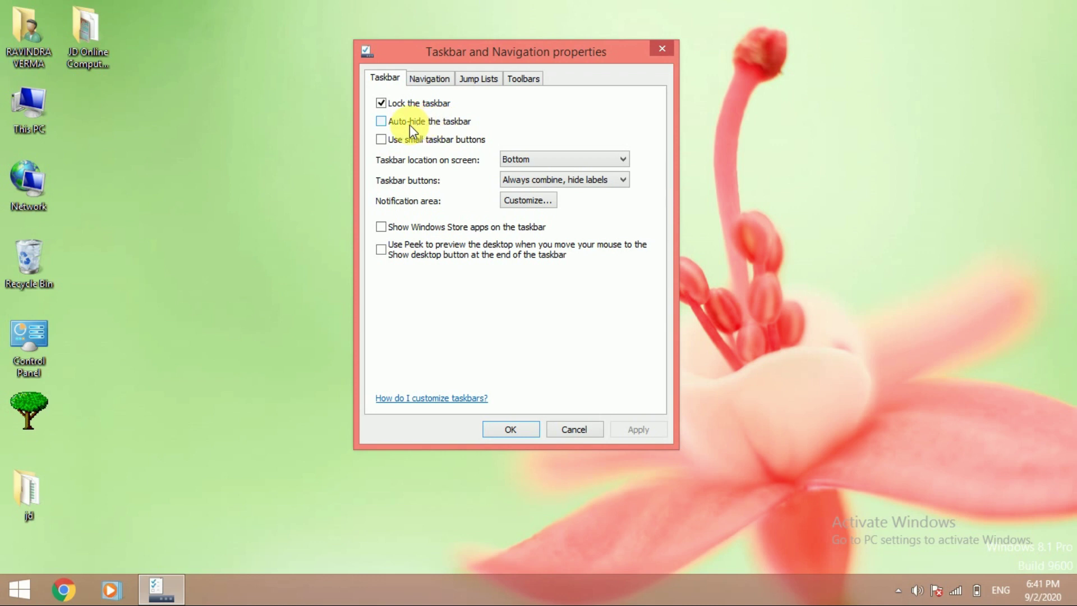
Enable Auto-hide the taskbar, apply it, and shift focus to the empty desktop.
left_click(381, 121)
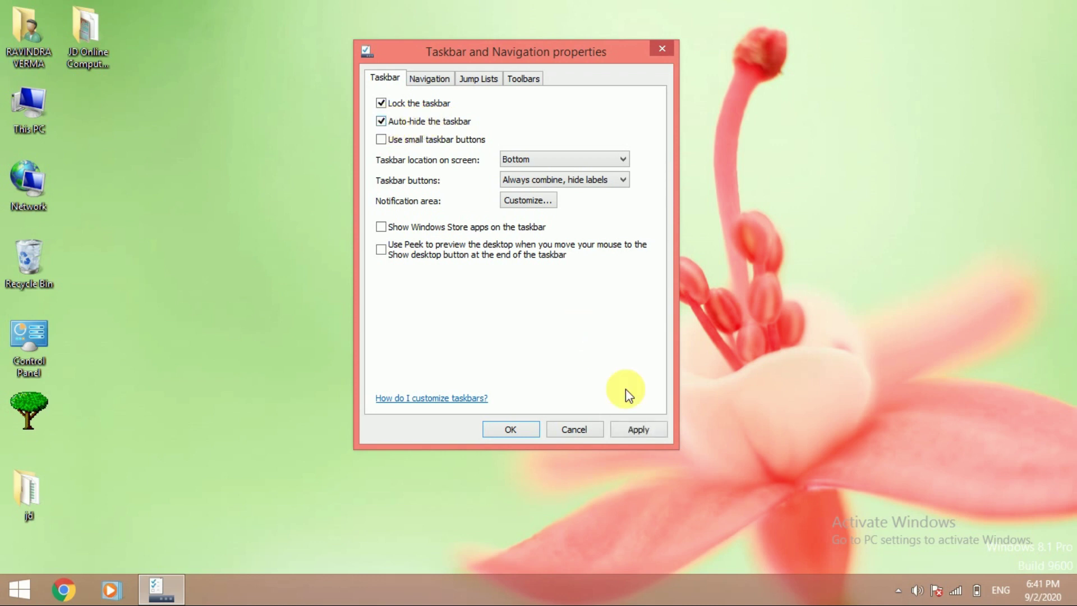
left_click(639, 430)
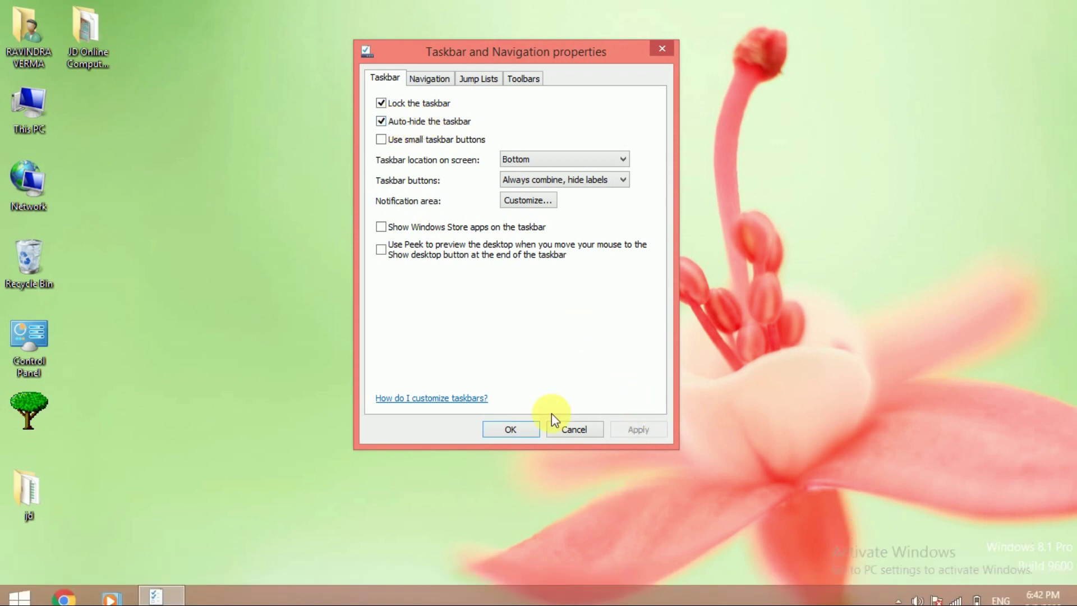
right_click(241, 234)
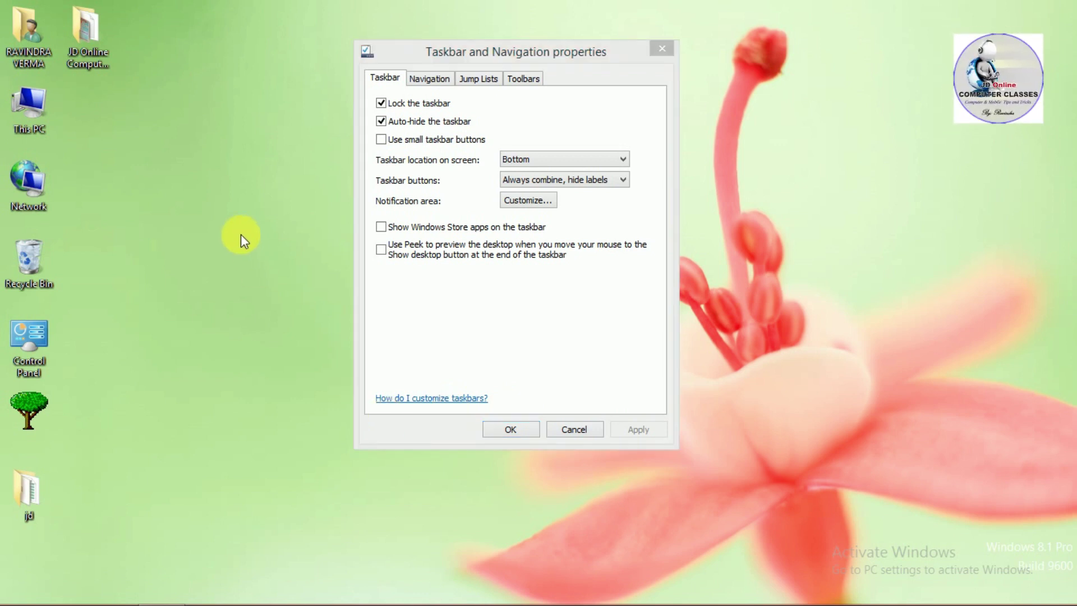
left_click(282, 279)
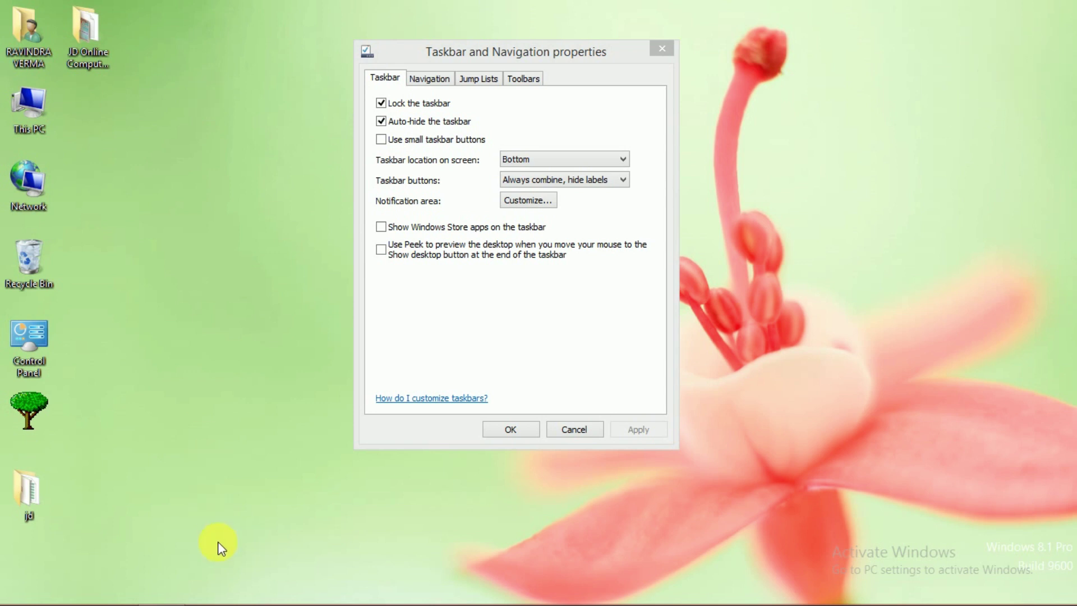
Launch Google Chrome from the auto-hidden taskbar, restore its previous pages, and close it.
mouse_move(225, 604)
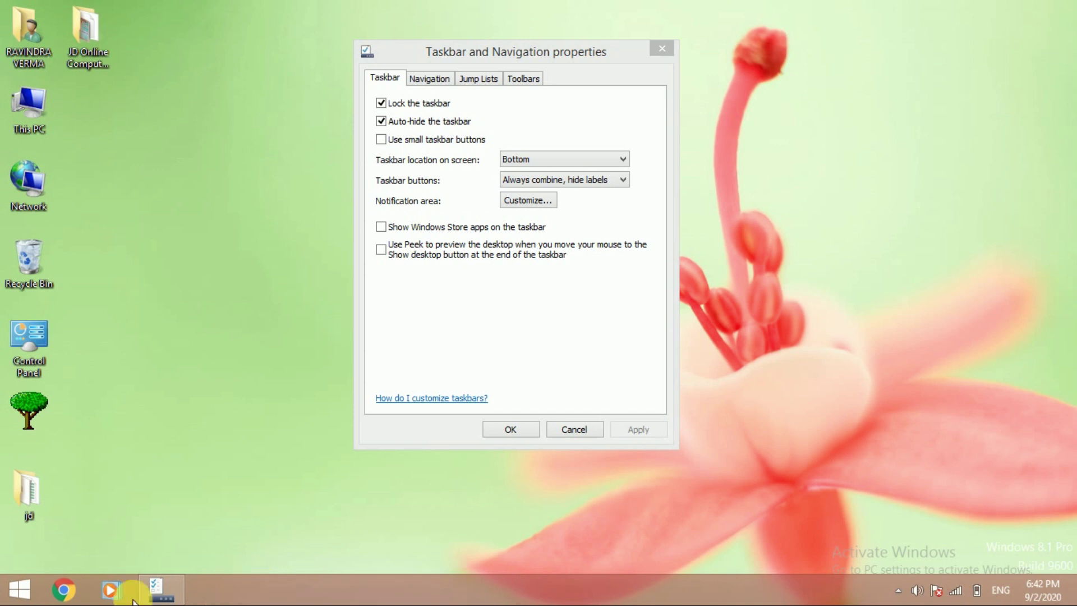
left_click(63, 590)
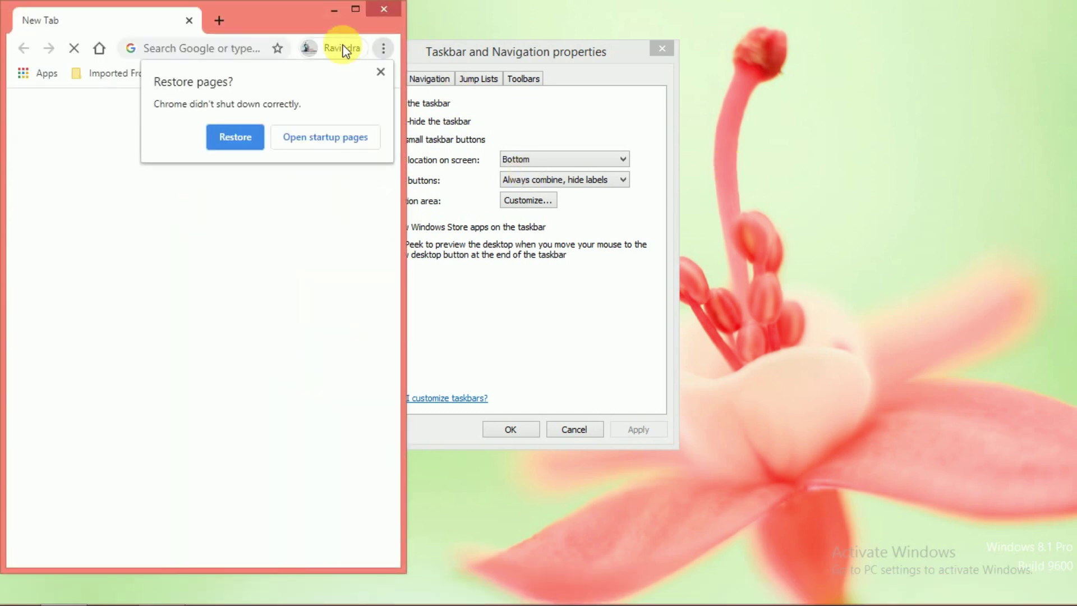
left_click(255, 142)
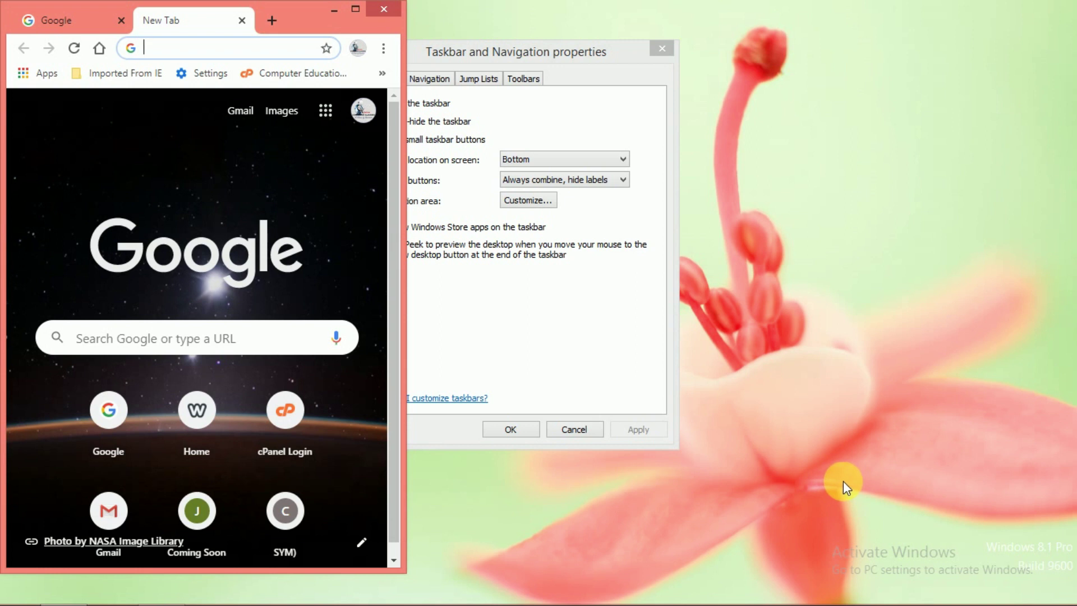
mouse_move(605, 604)
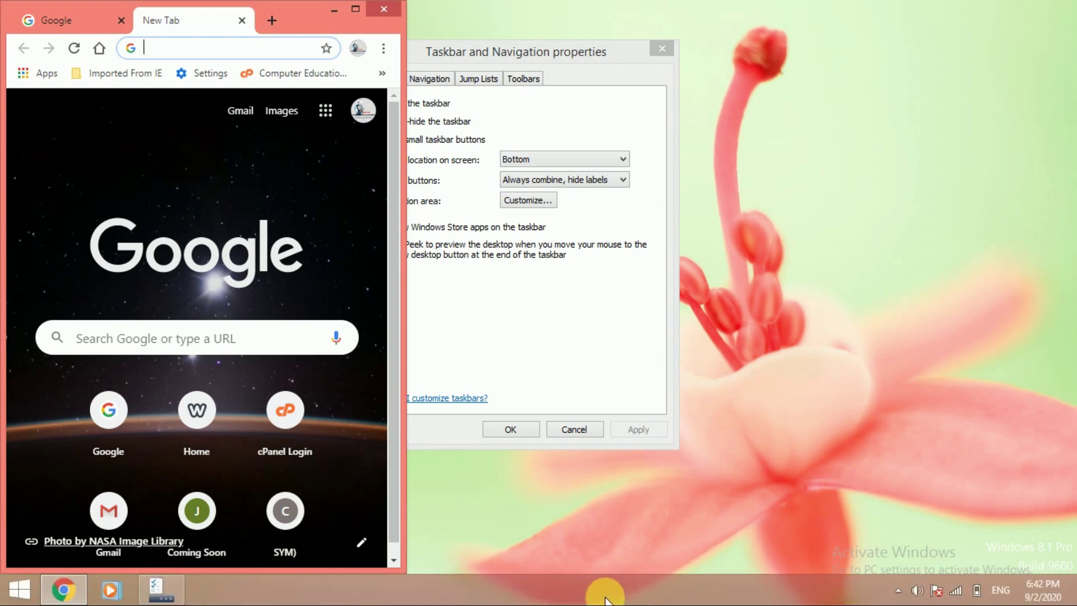
left_click(381, 8)
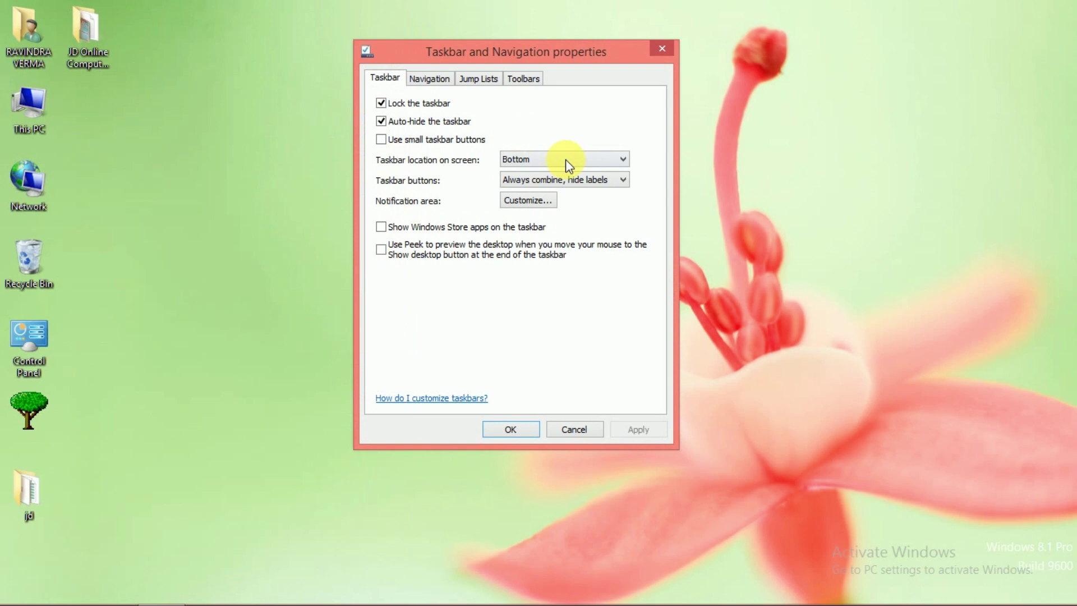
Disable Auto-hide the taskbar and apply the change.
right_click(792, 189)
mouse_move(829, 222)
left_click(715, 203)
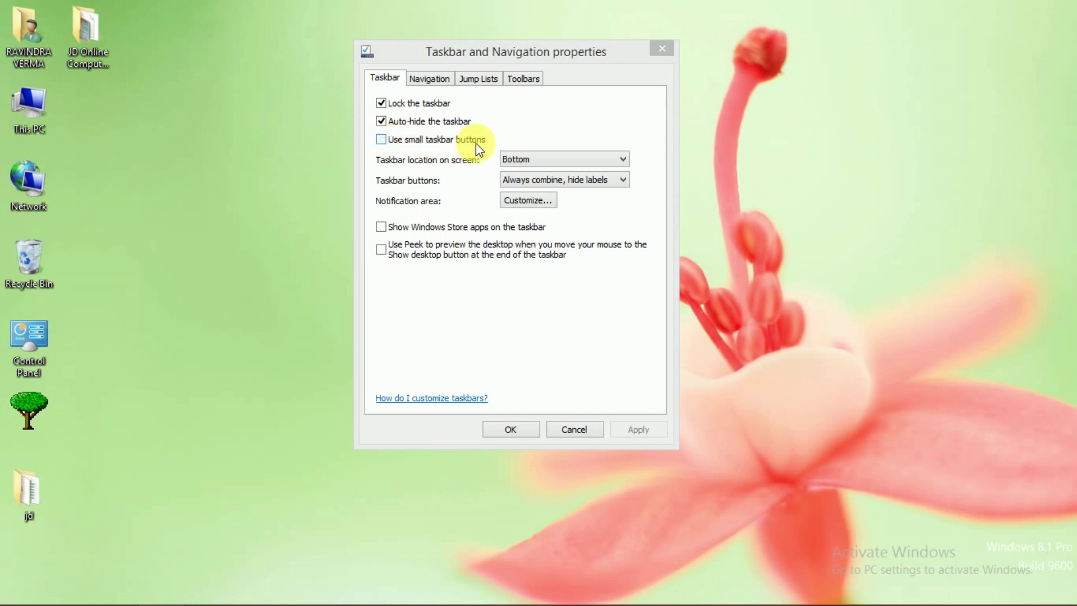
left_click(383, 121)
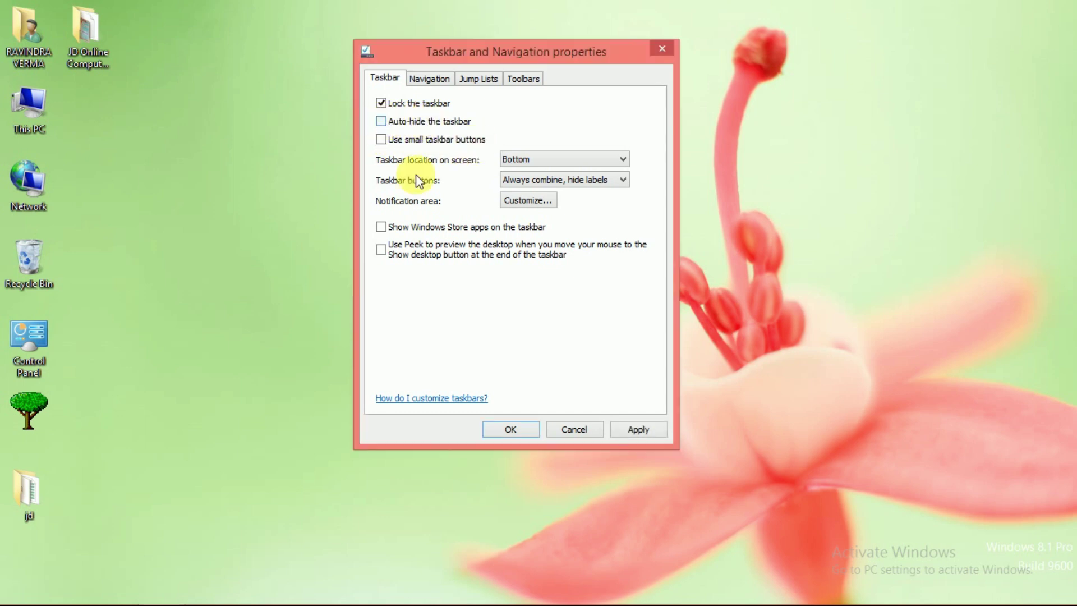
left_click(649, 430)
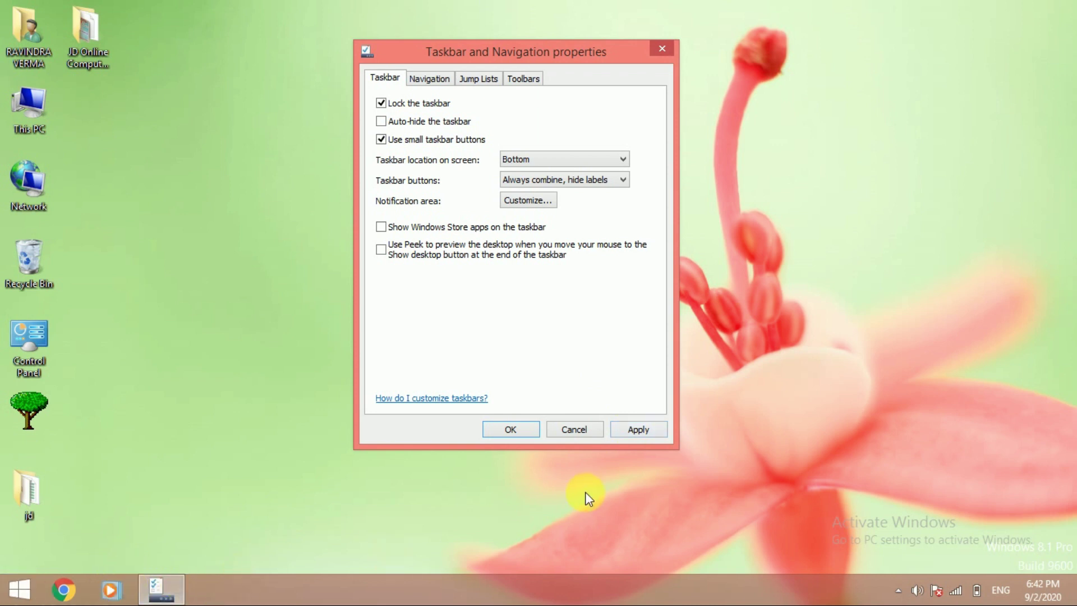
Apply the Use small taskbar buttons option, then disable it and apply again.
left_click(645, 429)
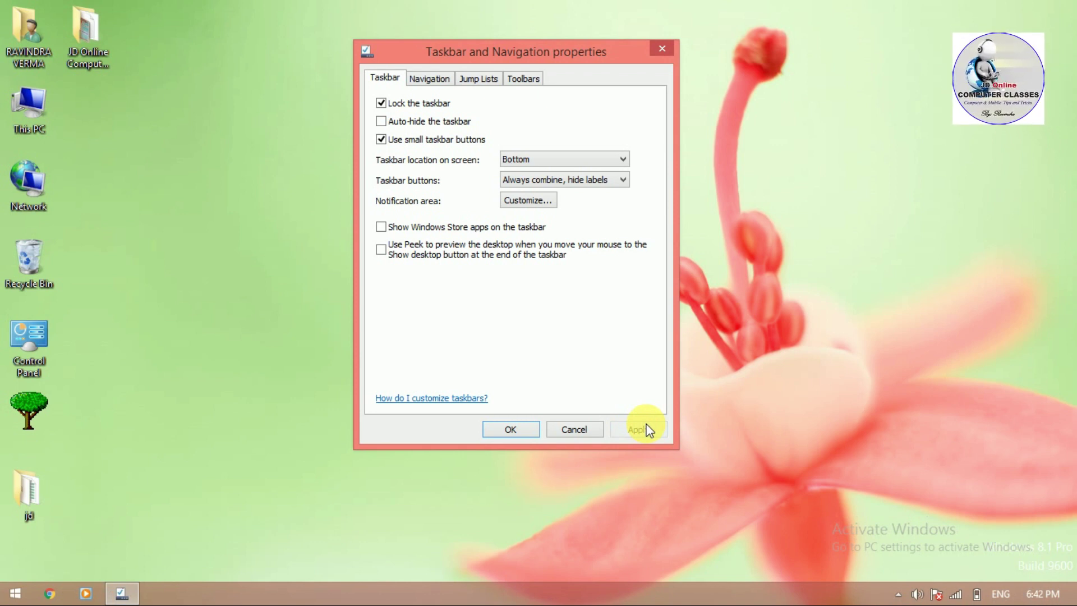
left_click(382, 141)
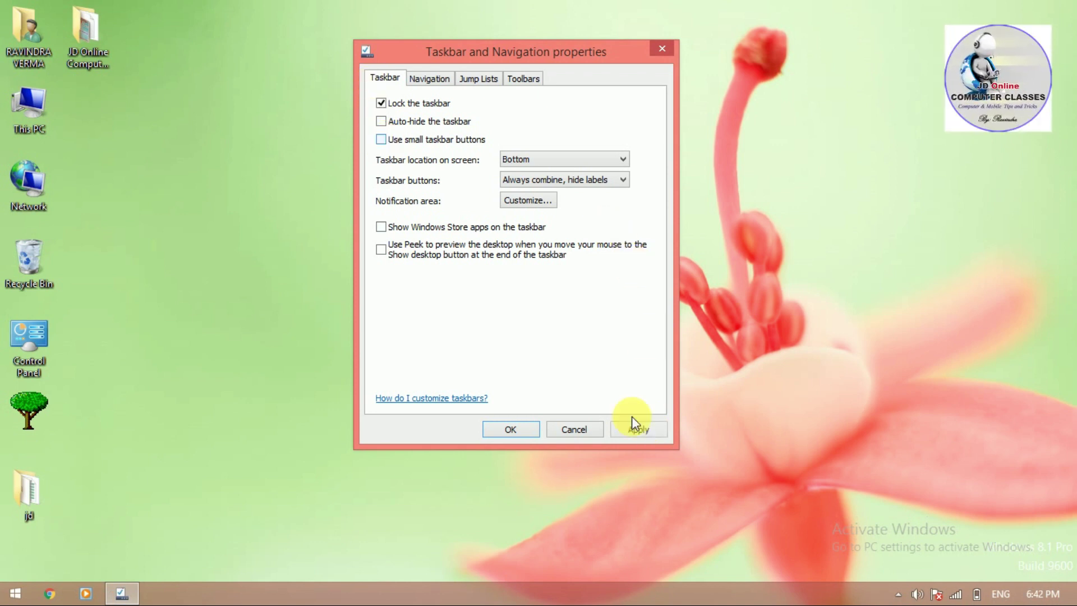
left_click(645, 430)
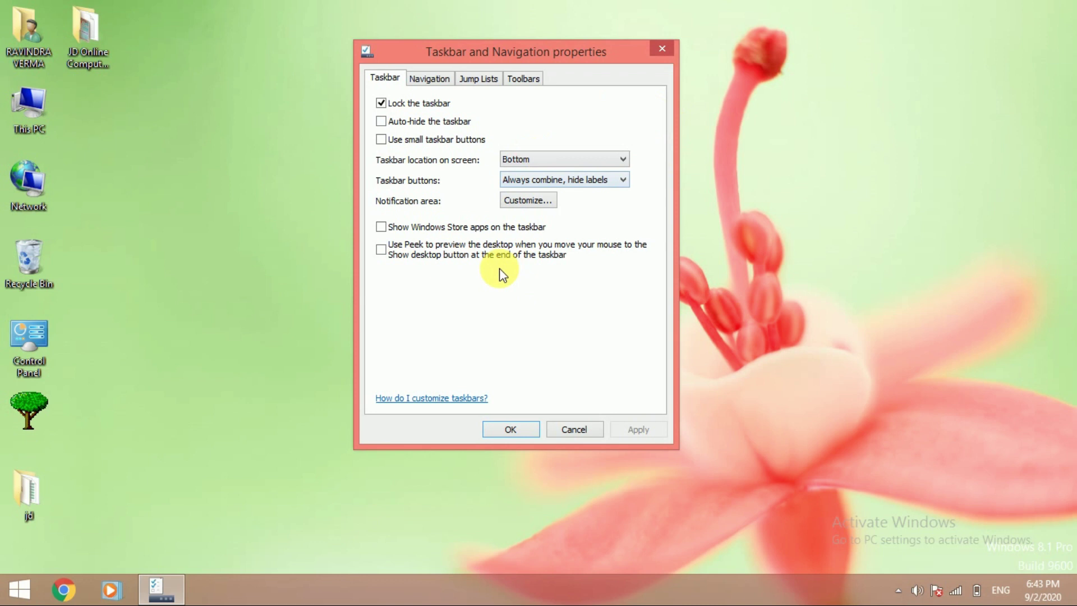
Set the taskbar location on screen to Top and apply it.
left_click(561, 159)
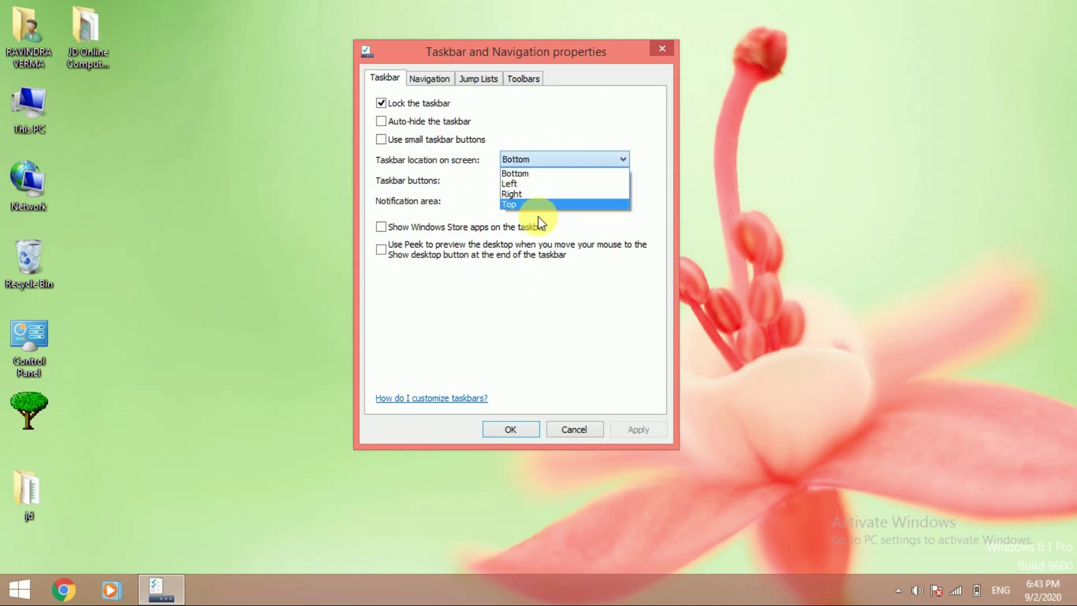
left_click(529, 204)
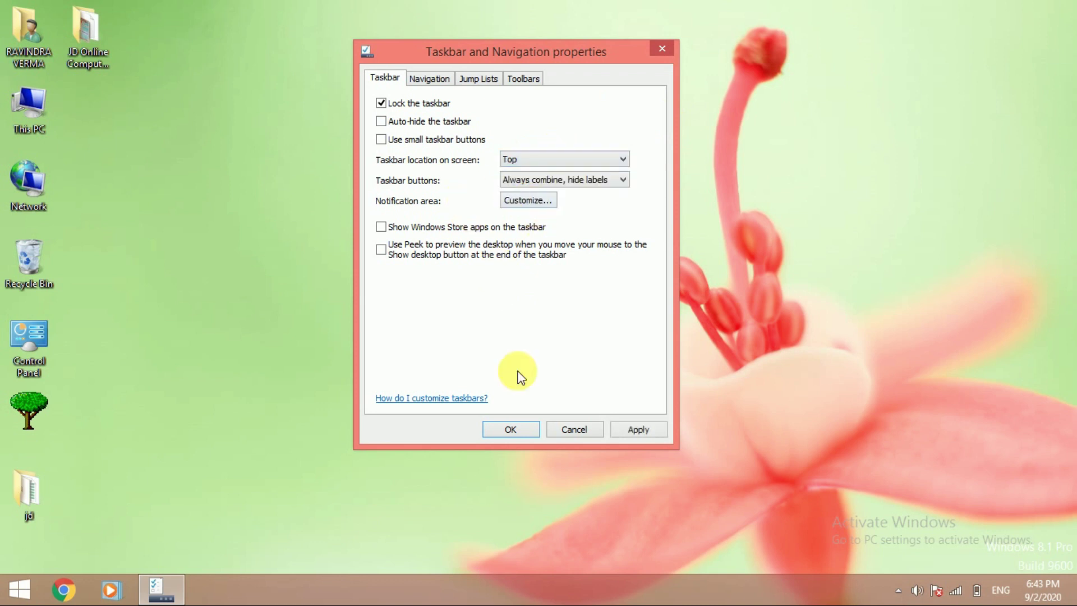
left_click(649, 432)
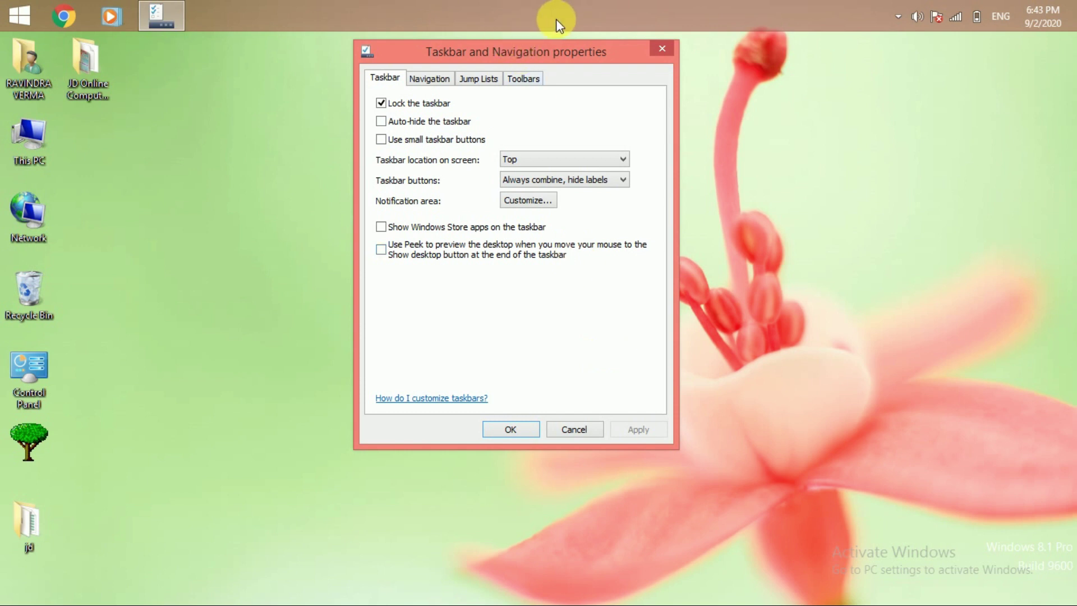
Set the taskbar location on screen to Left and apply it.
left_click(563, 159)
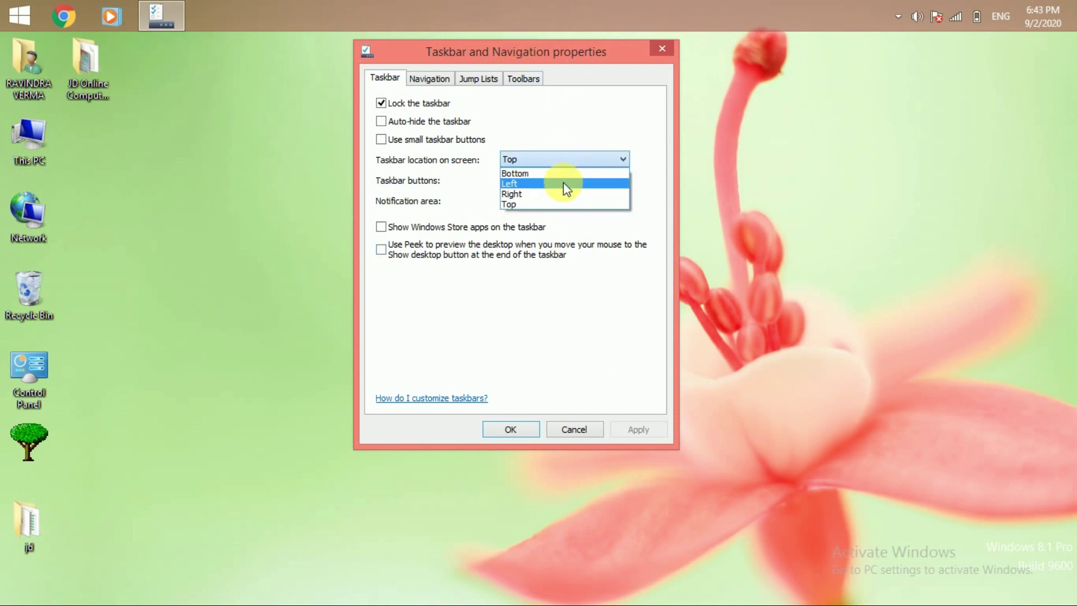
left_click(561, 185)
left_click(544, 161)
left_click(543, 180)
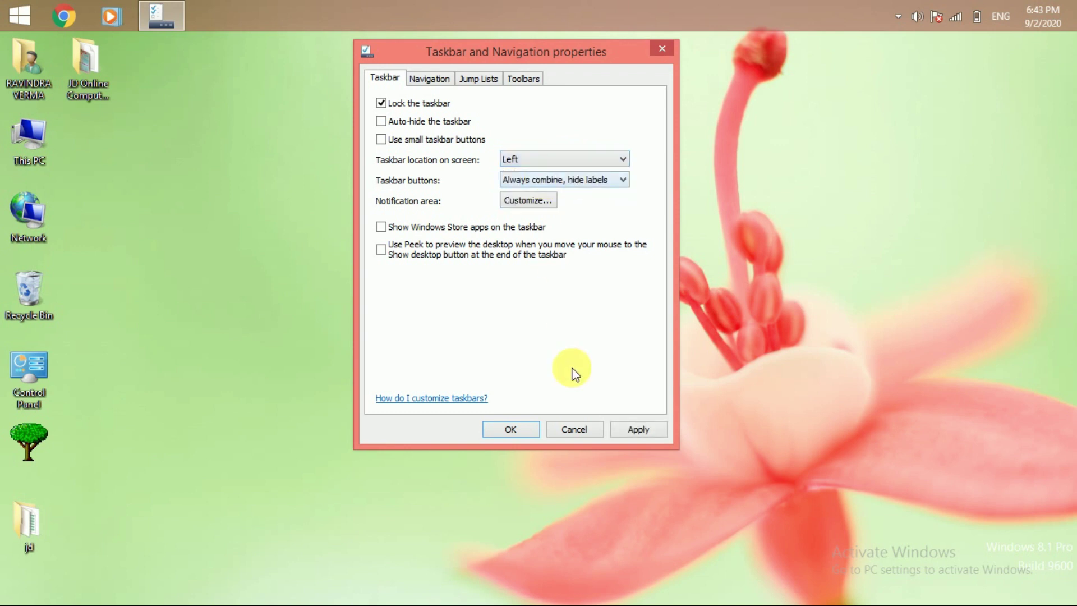
left_click(626, 430)
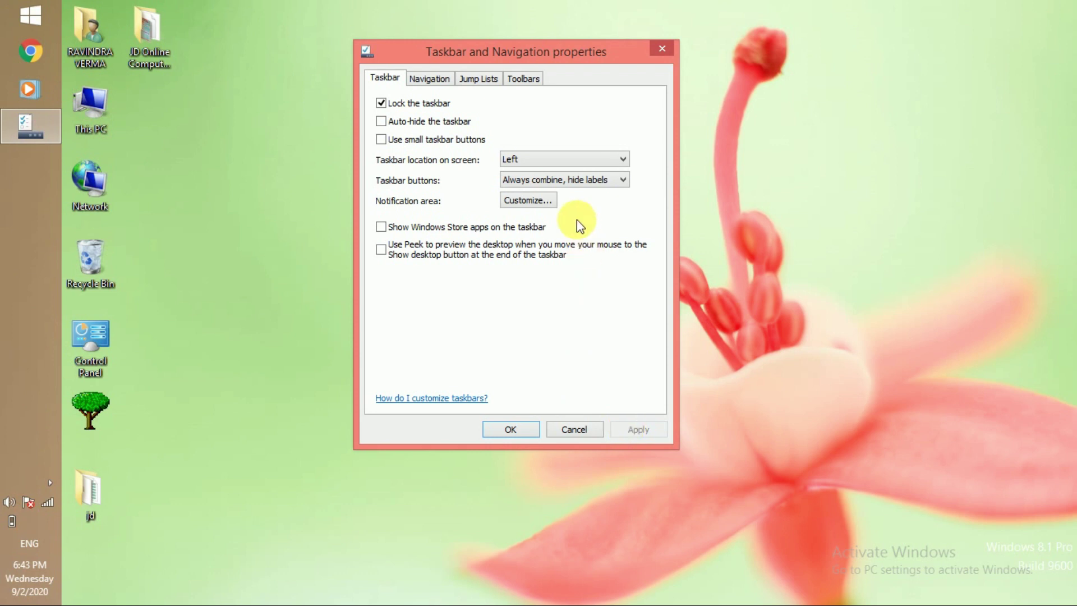
Set the taskbar location on screen back to Bottom and apply it.
left_click(544, 161)
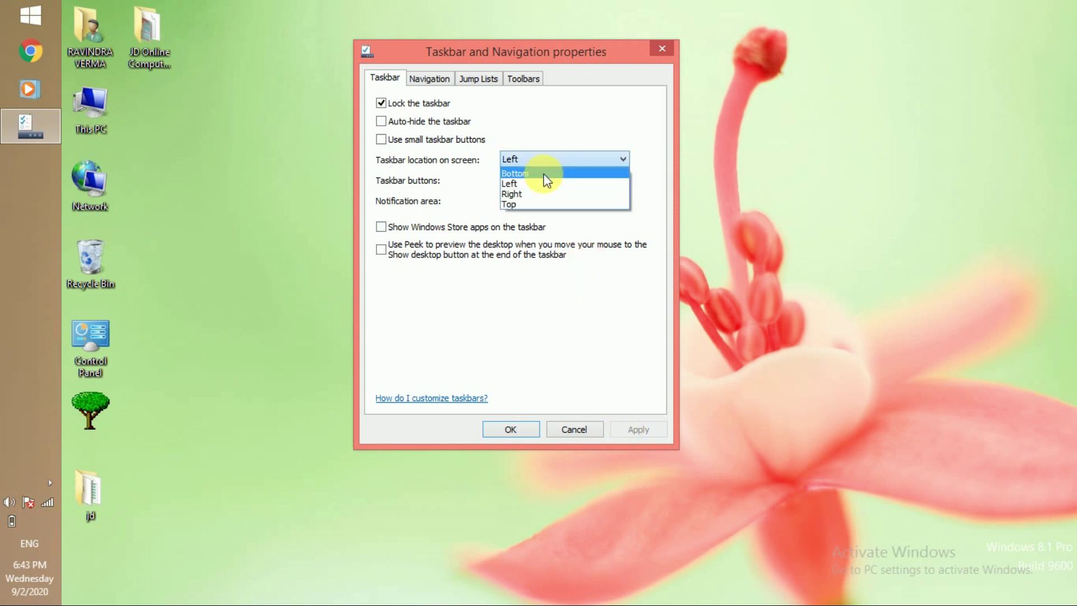
left_click(546, 180)
left_click(636, 430)
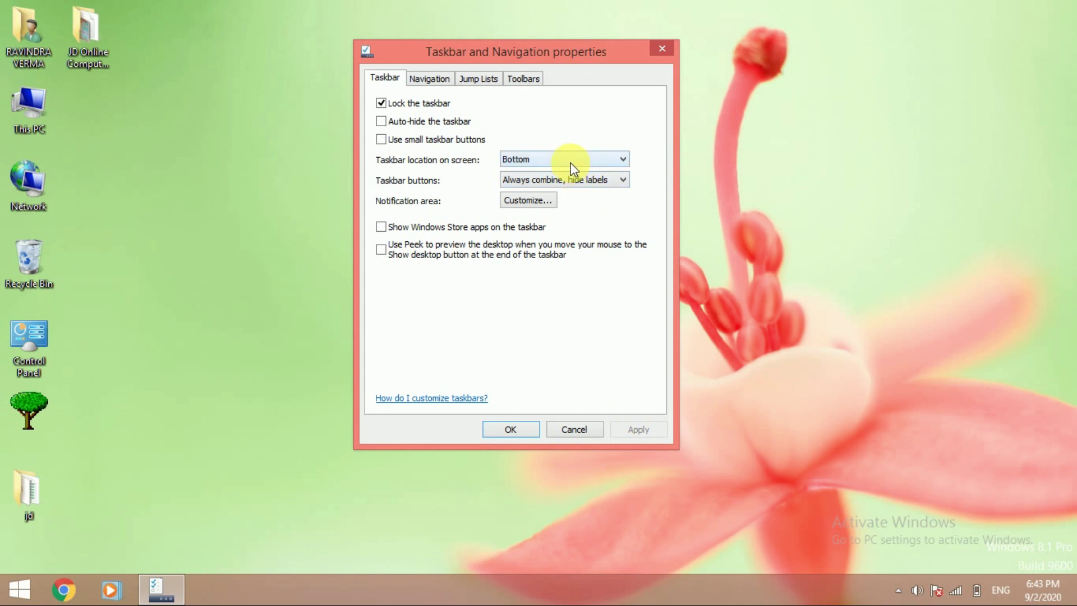
Reselect Always combine, hide labels as the taskbar buttons option.
left_click(572, 180)
left_click(539, 181)
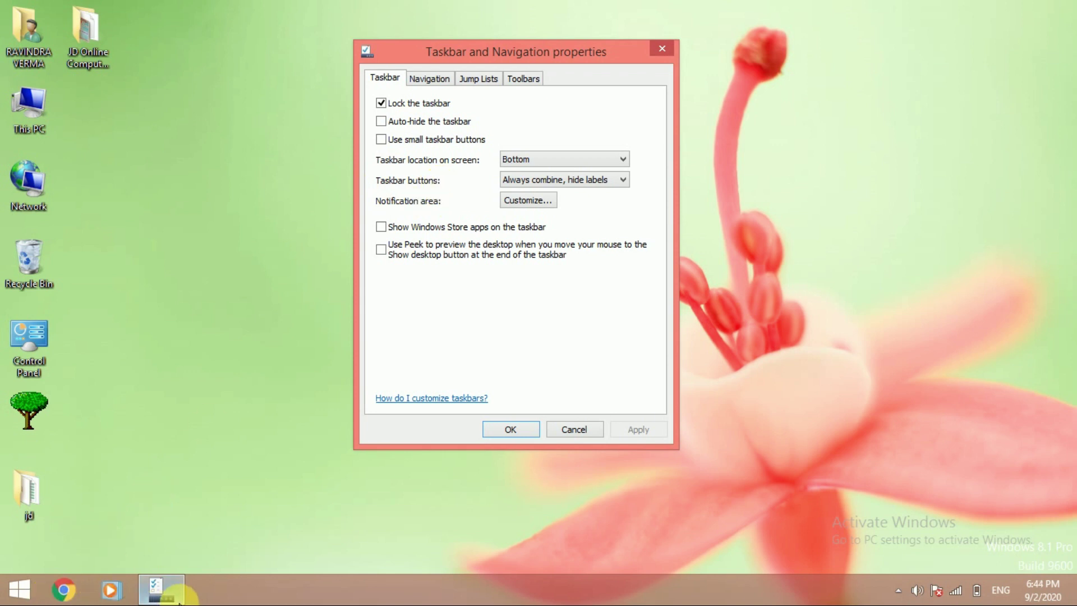
left_click(520, 181)
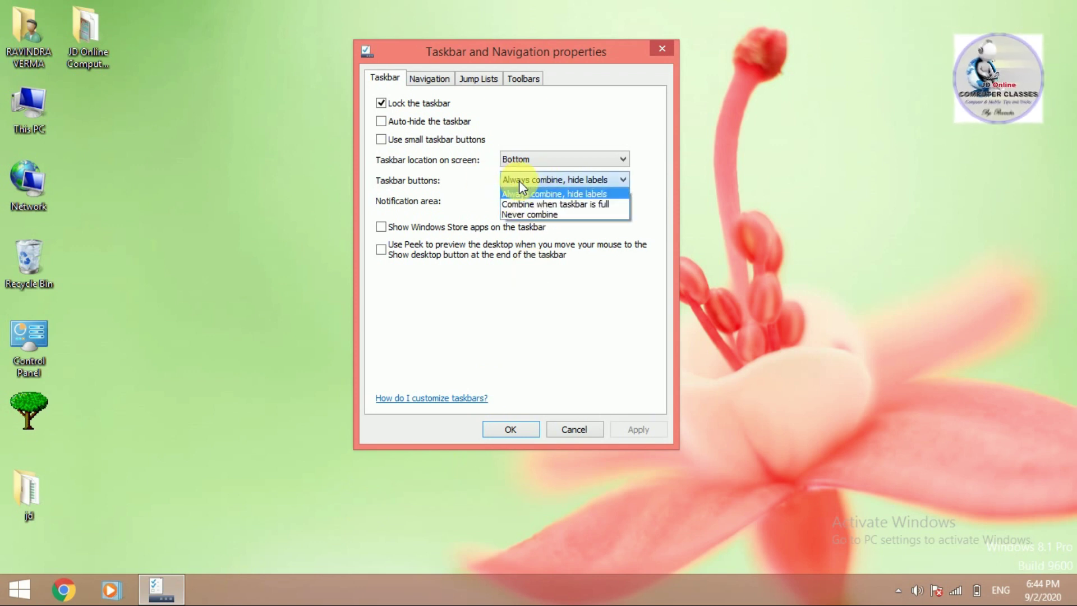
left_click(594, 196)
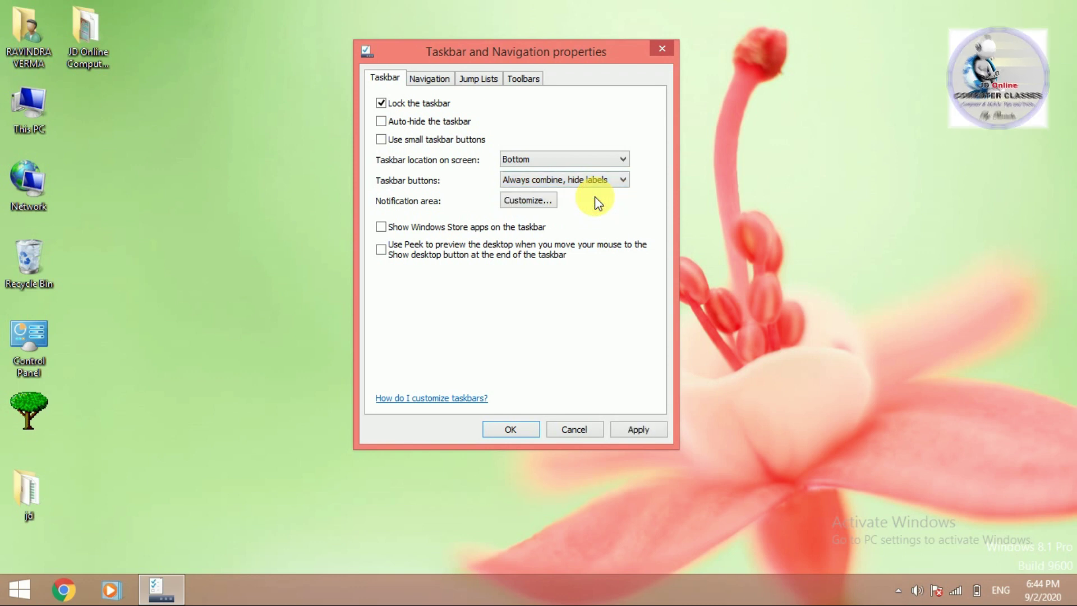
Set the taskbar buttons option to Combine when taskbar is full and apply it.
left_click(530, 175)
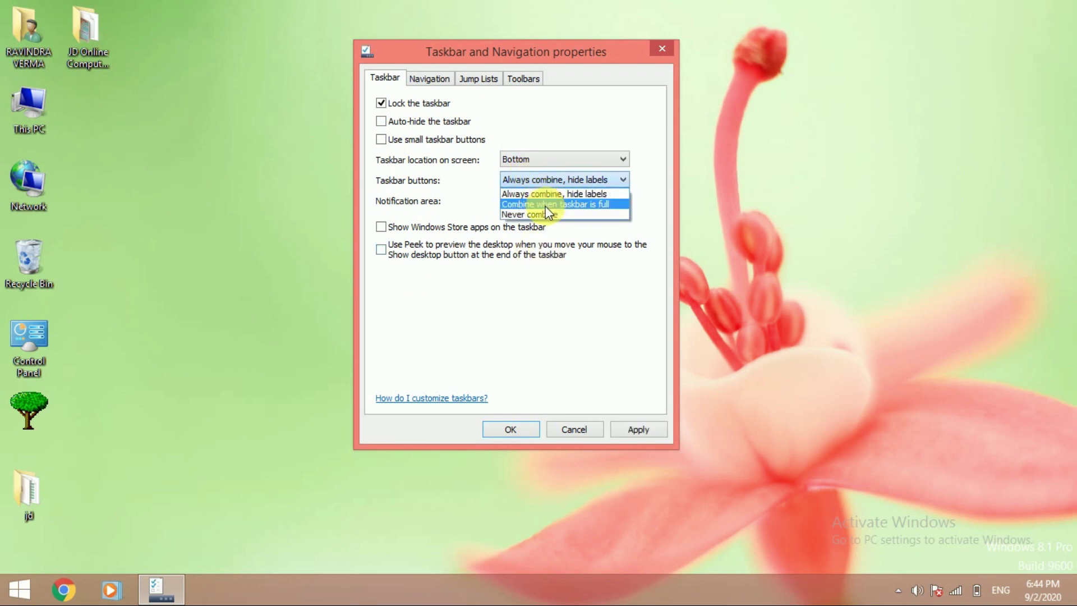
left_click(594, 204)
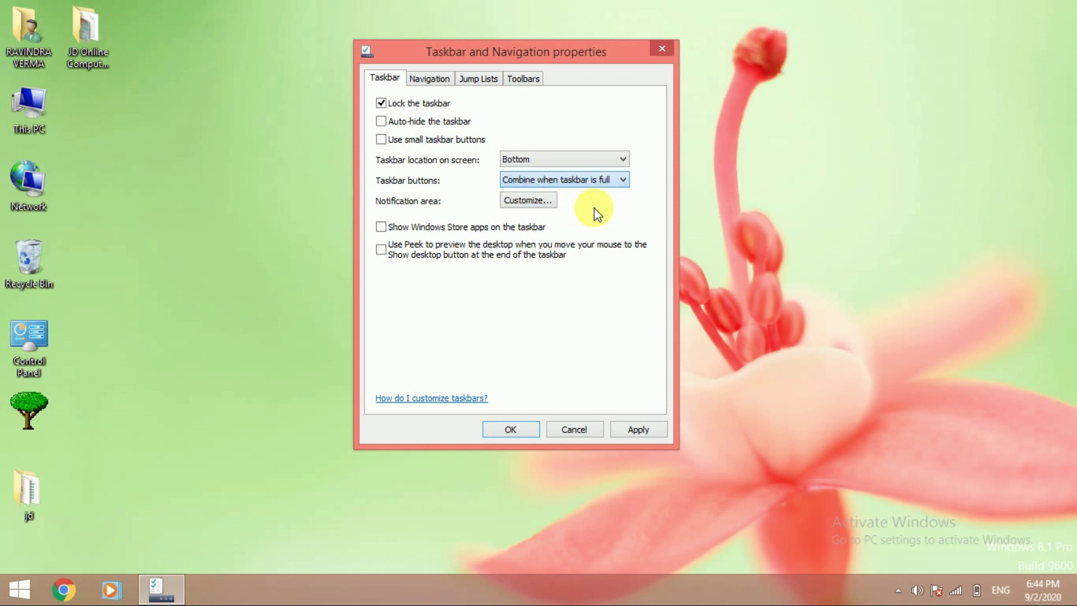
left_click(584, 184)
left_click(585, 184)
left_click(630, 429)
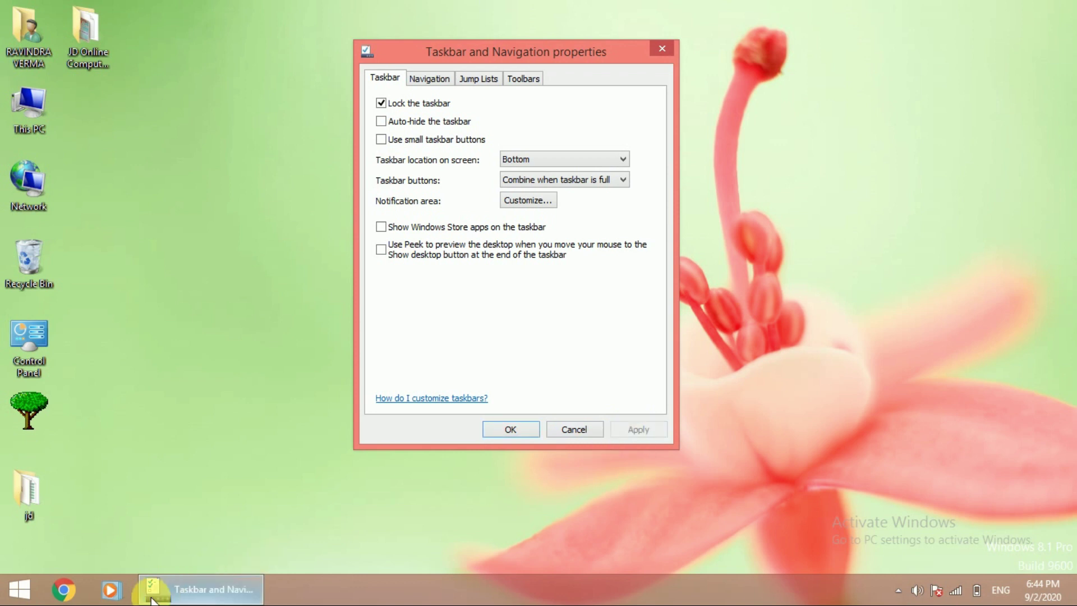
Launch Chrome and open This PC to try the labelled taskbar buttons, minimize This PC and return to the taskbar properties.
left_click(62, 590)
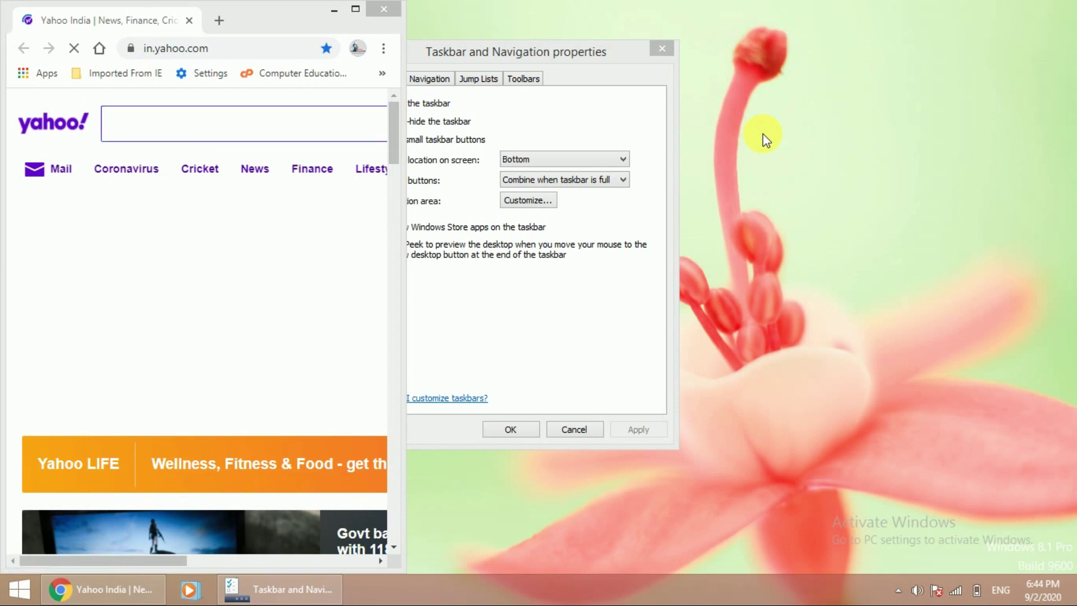
key("super+e")
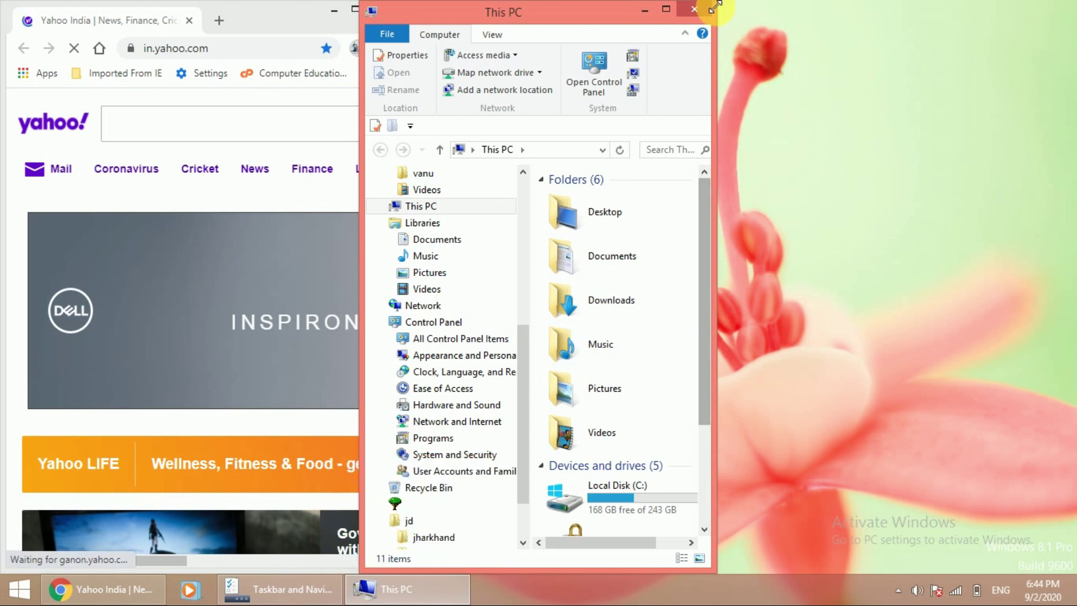
left_click_drag(616, 10, 916, 0)
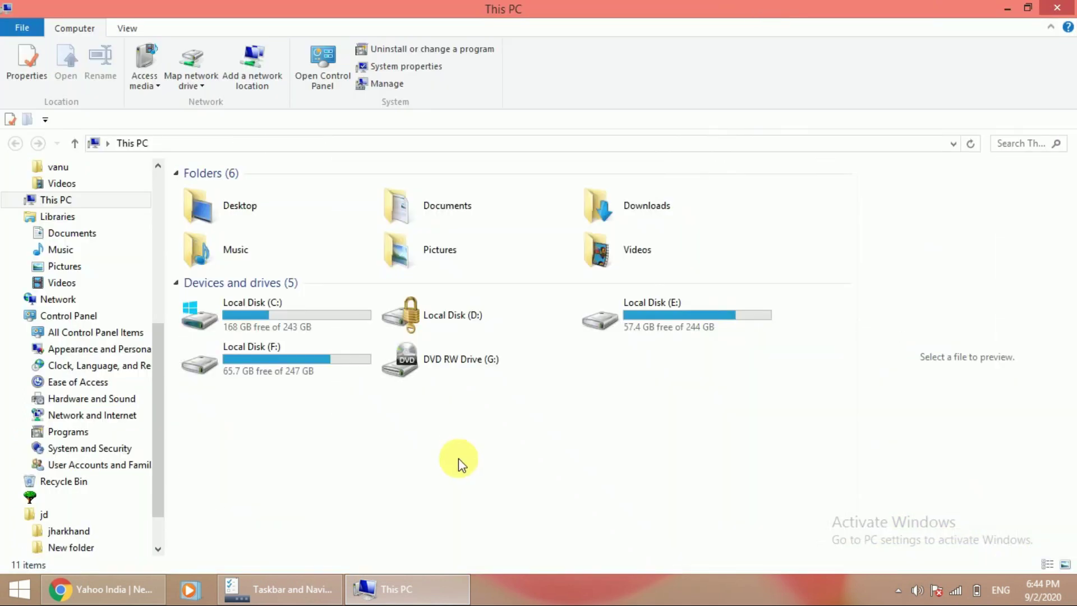
left_click(1005, 13)
left_click(279, 588)
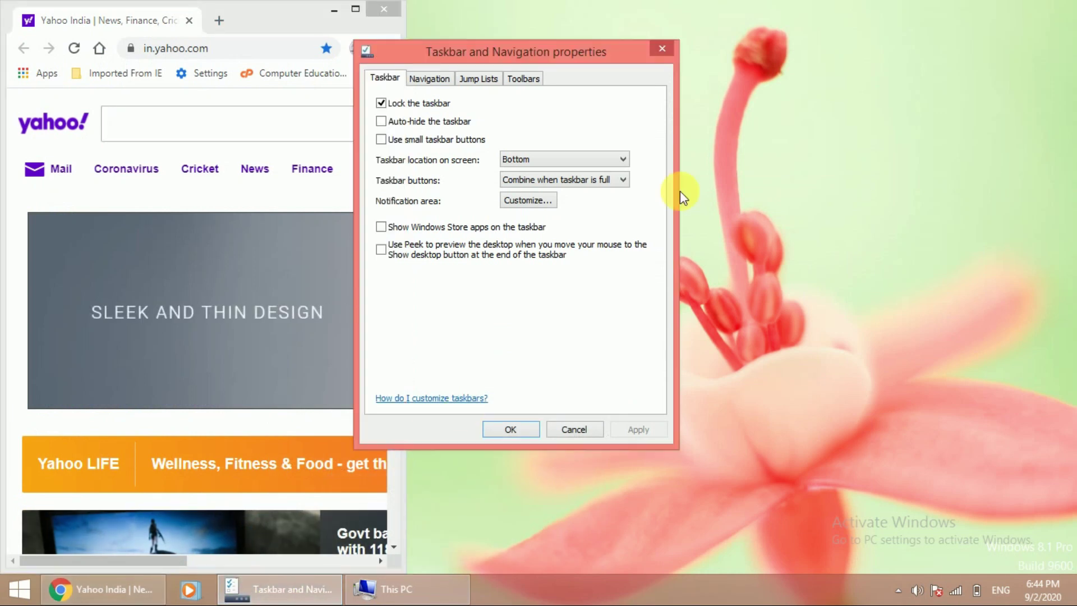
Set the taskbar buttons option back to Always combine, hide labels and apply it.
left_click(553, 188)
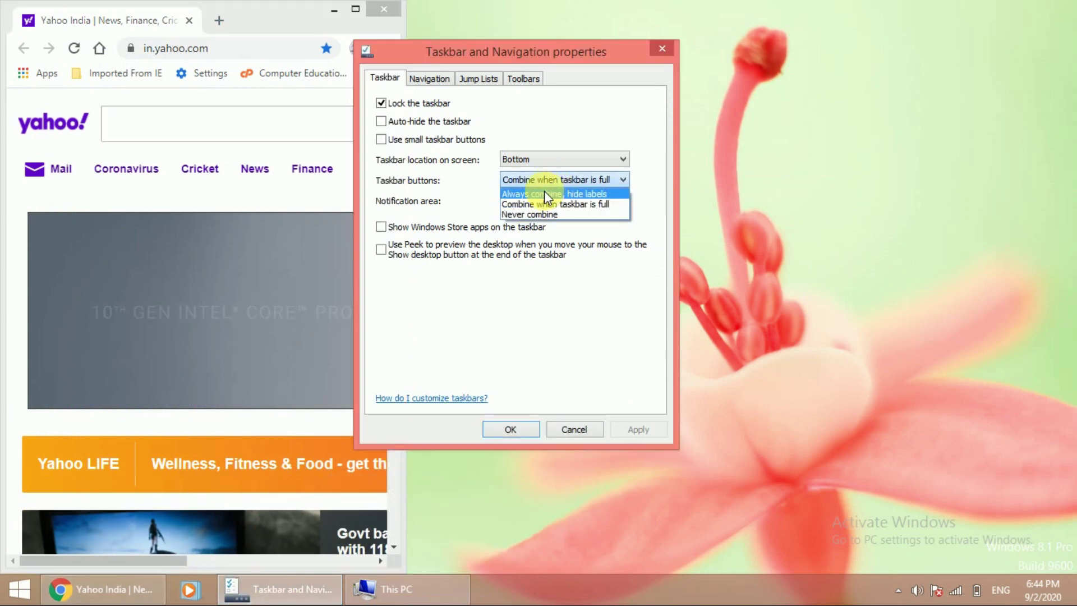
left_click(544, 190)
left_click(634, 429)
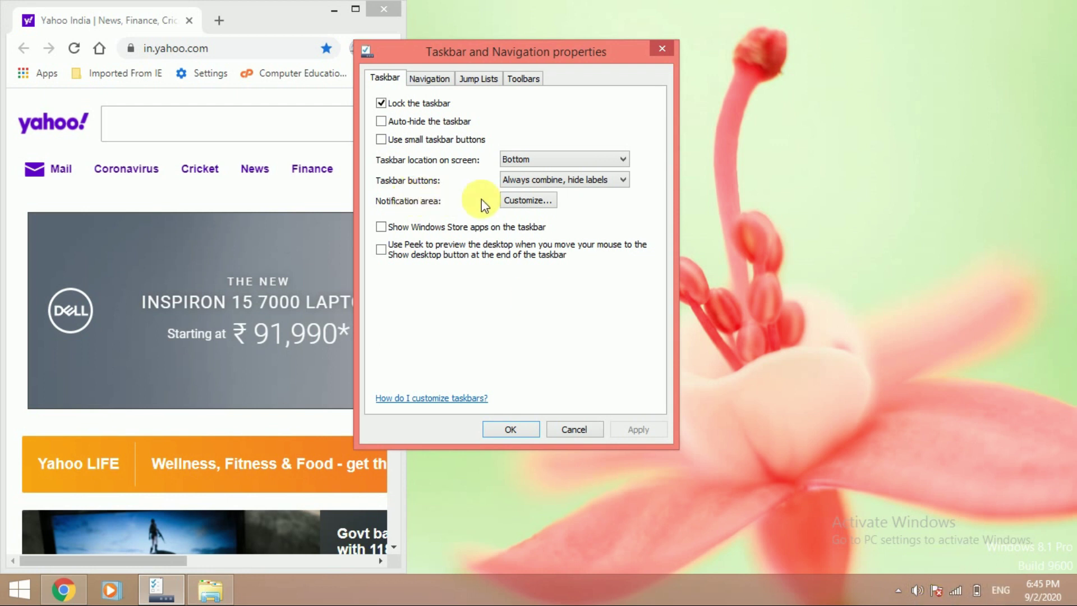
Open the notification area icon customization, move its window over the taskbar properties and look through the icon list.
left_click(509, 200)
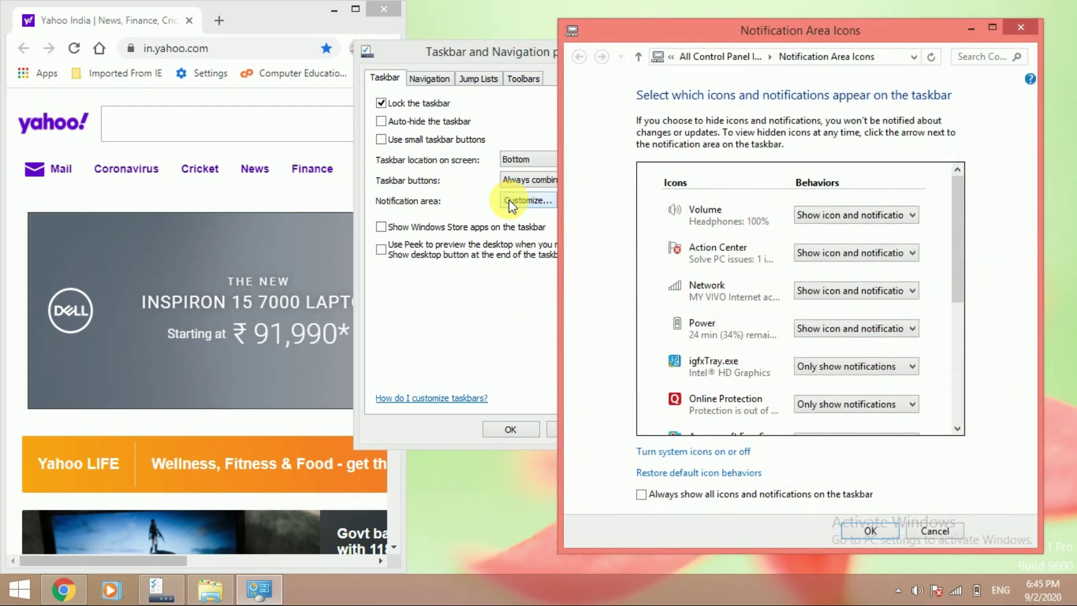
left_click(485, 124)
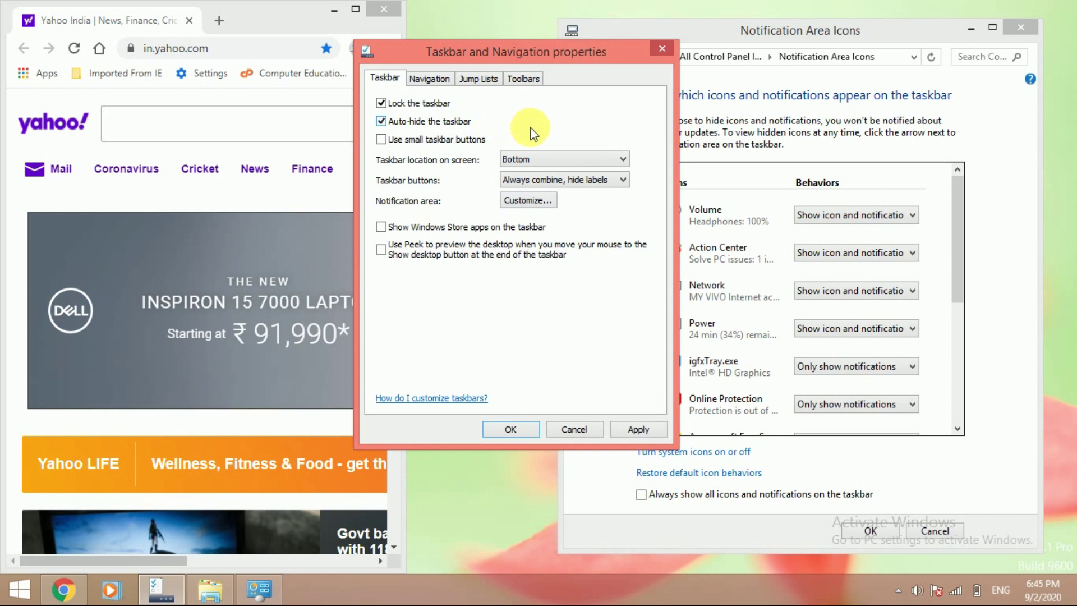
left_click(541, 195)
left_click_drag(785, 25, 525, 21)
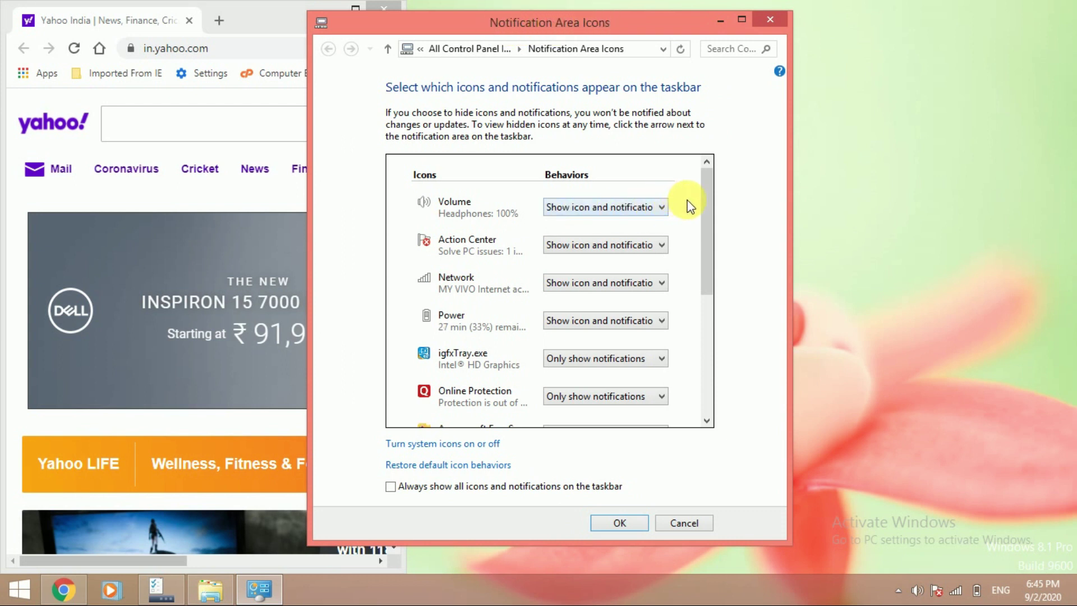
left_click_drag(704, 204, 696, 324)
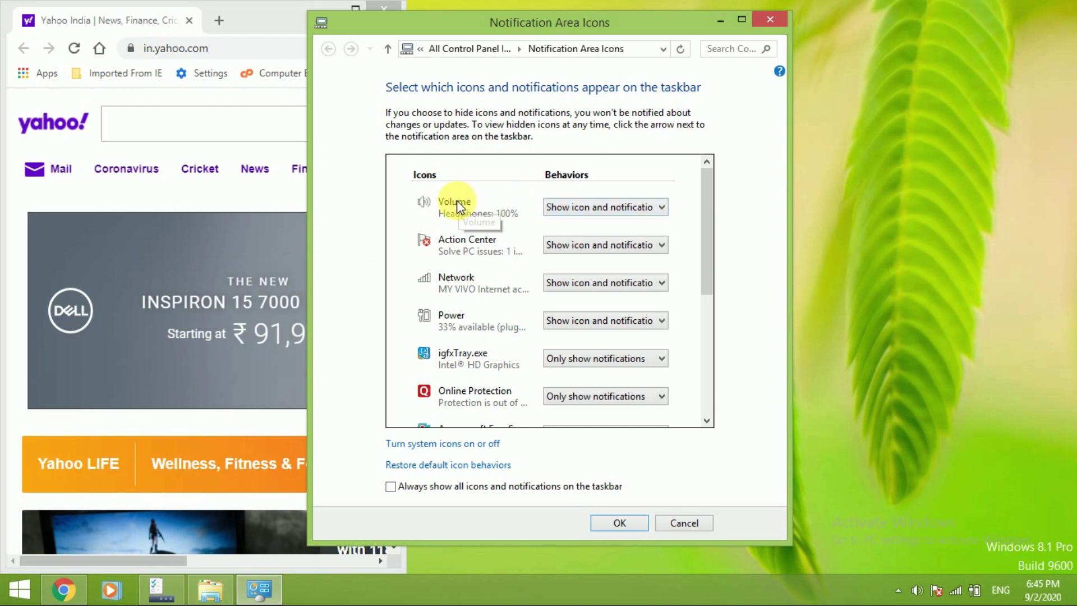
Select Show icon and notifications for the Volume icon and try its volume slider from the taskbar.
left_click(917, 590)
left_click(918, 590)
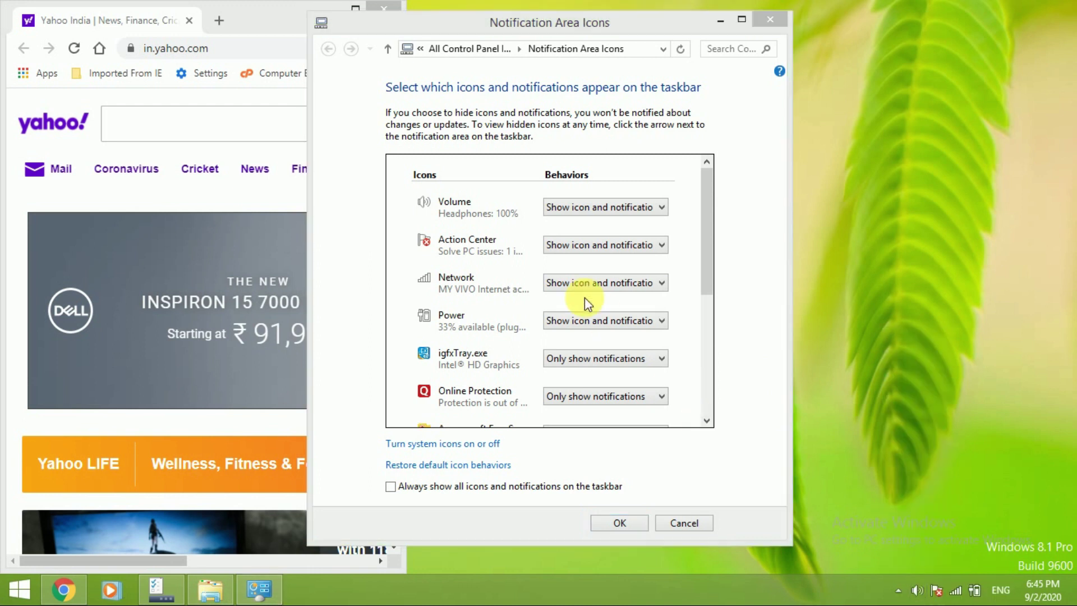
left_click(491, 218)
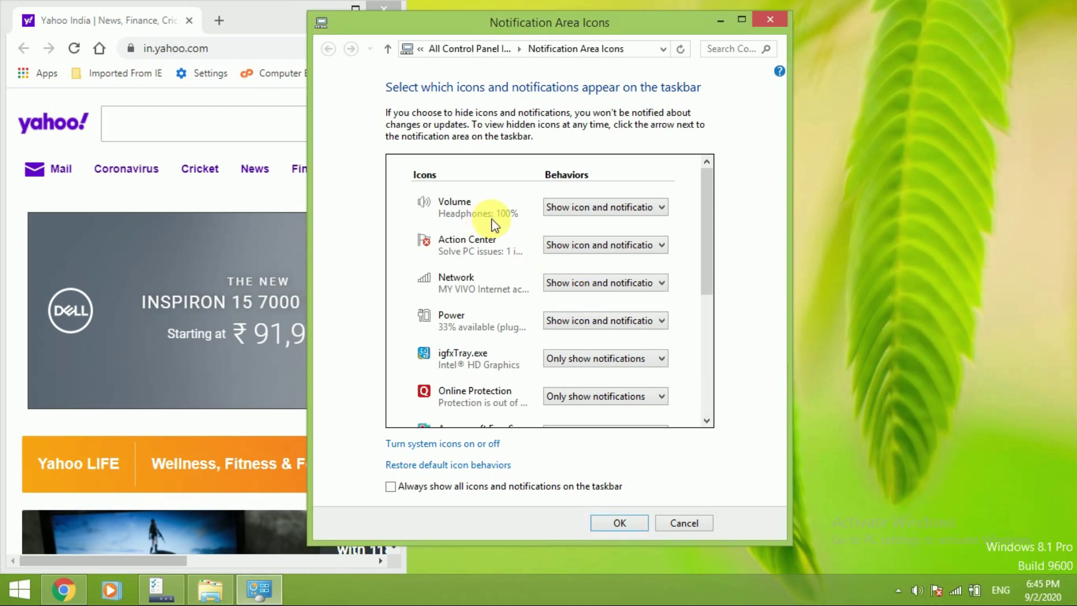
left_click(577, 218)
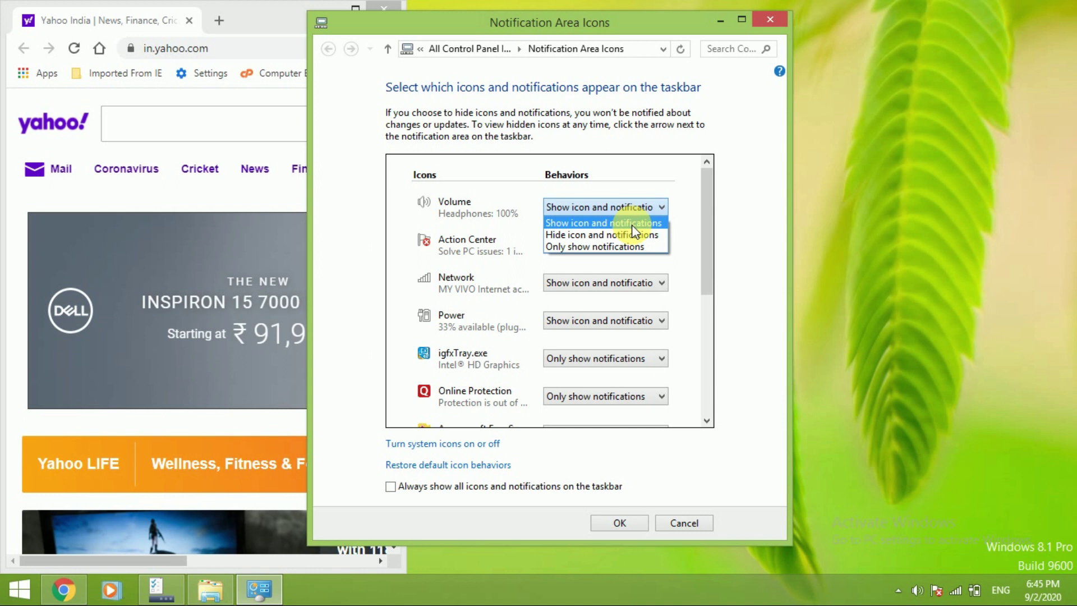
left_click(601, 226)
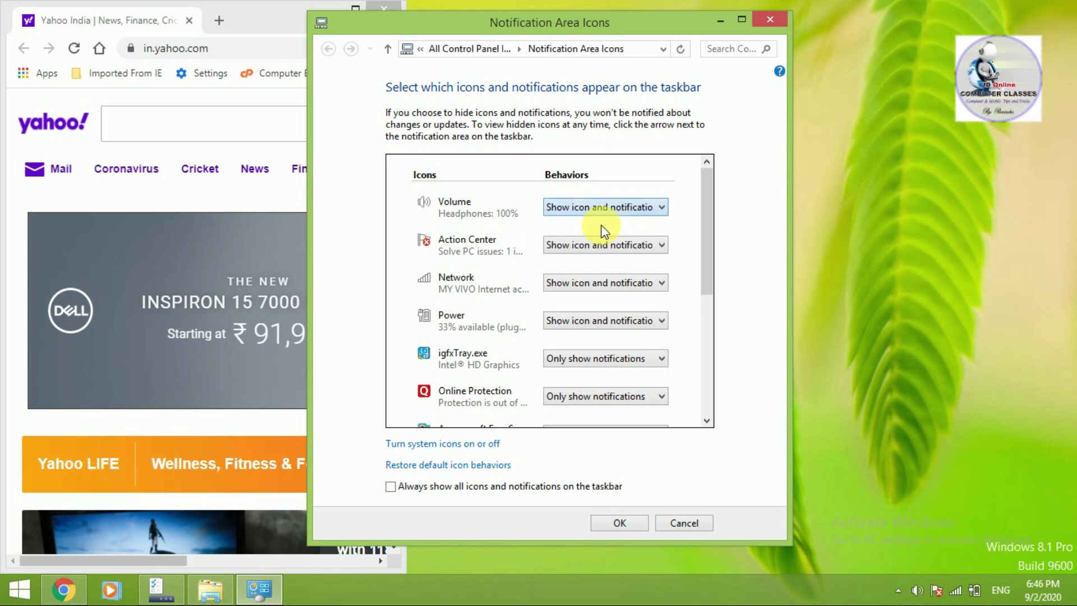
left_click(918, 592)
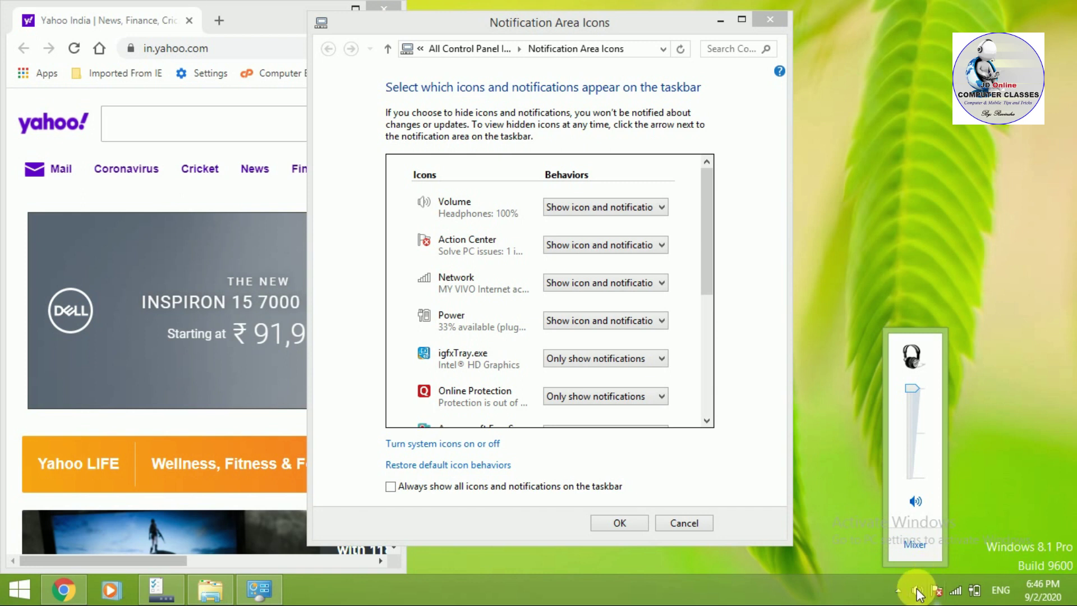
left_click(918, 593)
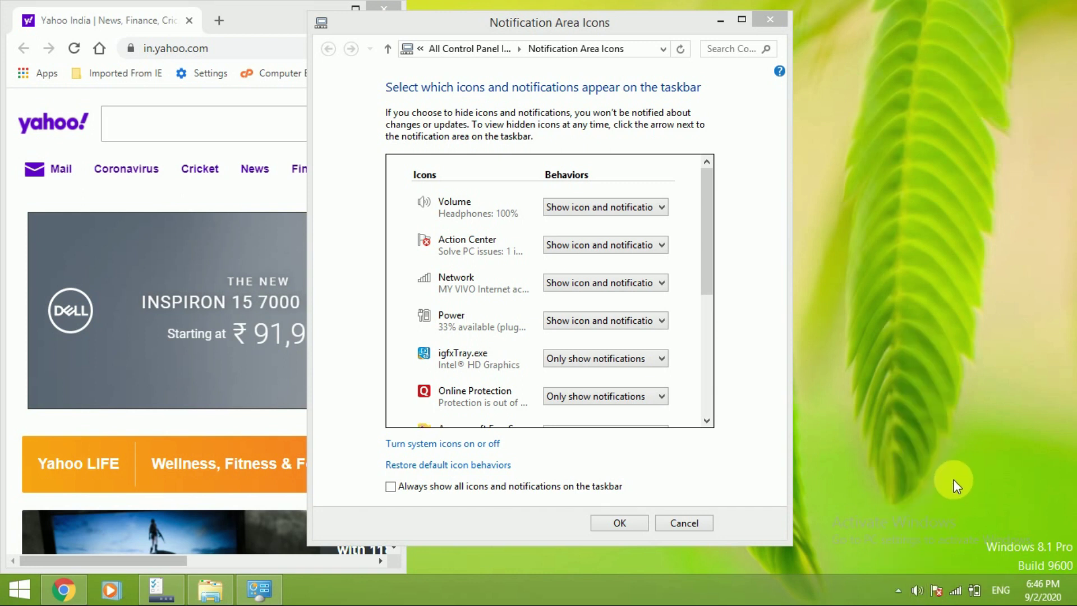
Set the Volume icon's behavior to Hide icon and notifications.
left_click(649, 193)
left_click(648, 203)
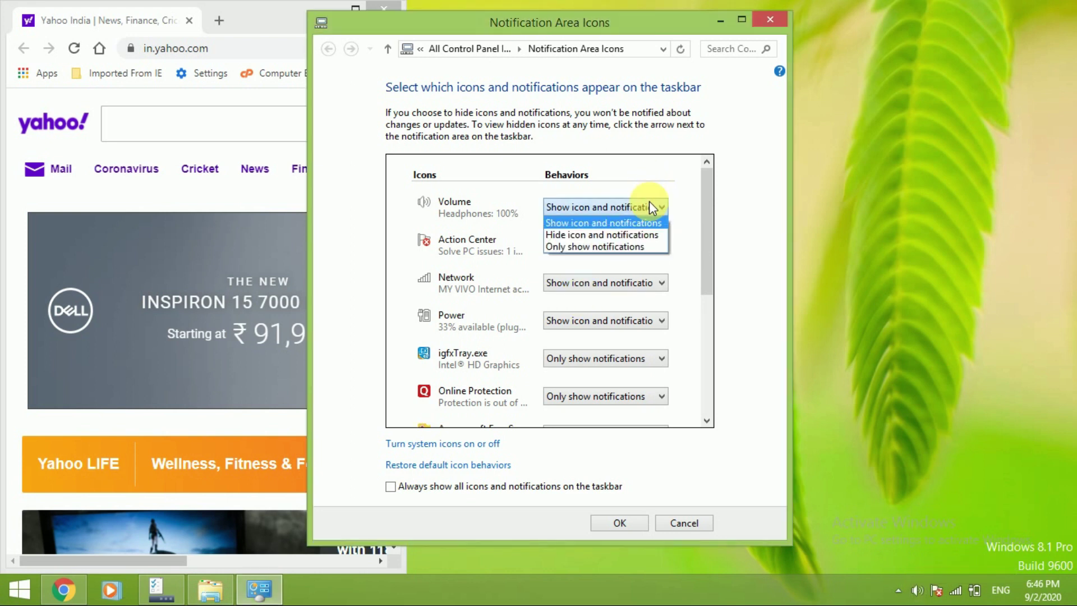
left_click(581, 233)
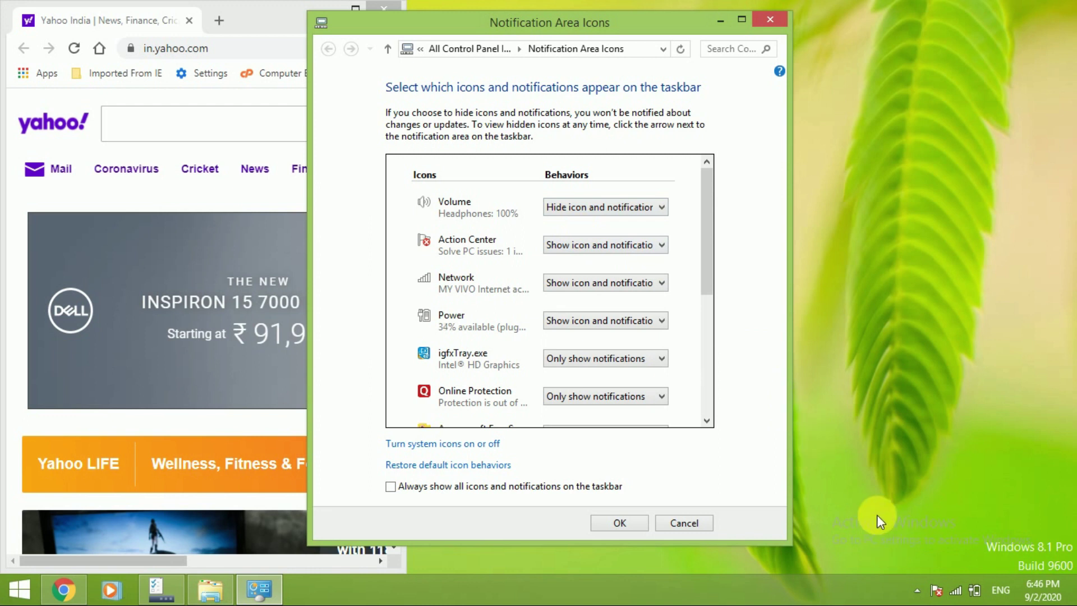
Check the Volume icon among the hidden notification icons, view its slider, and close the hidden icons.
left_click(917, 590)
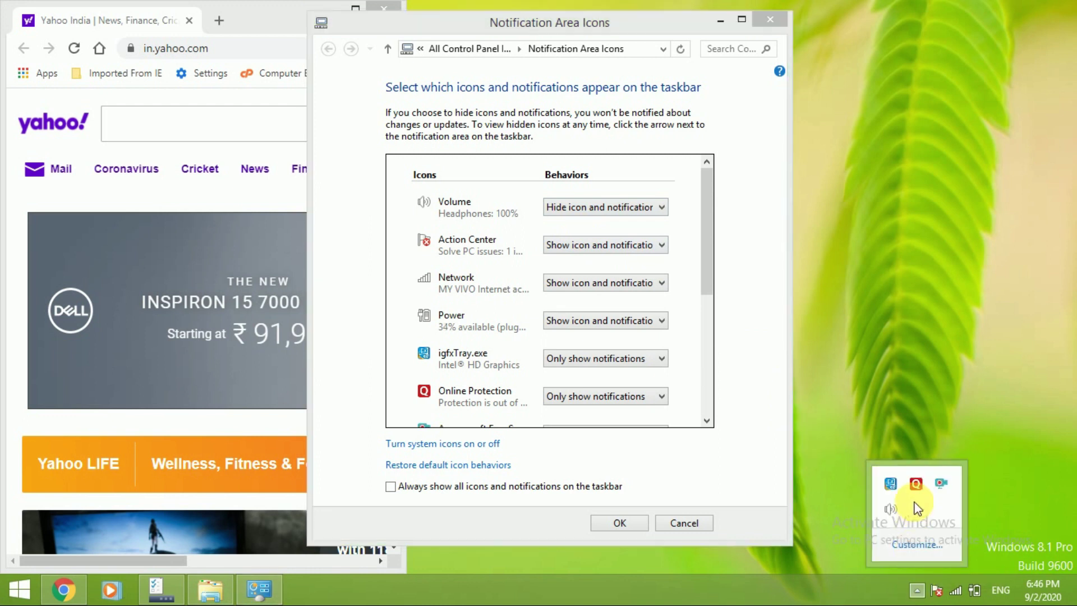
left_click(894, 508)
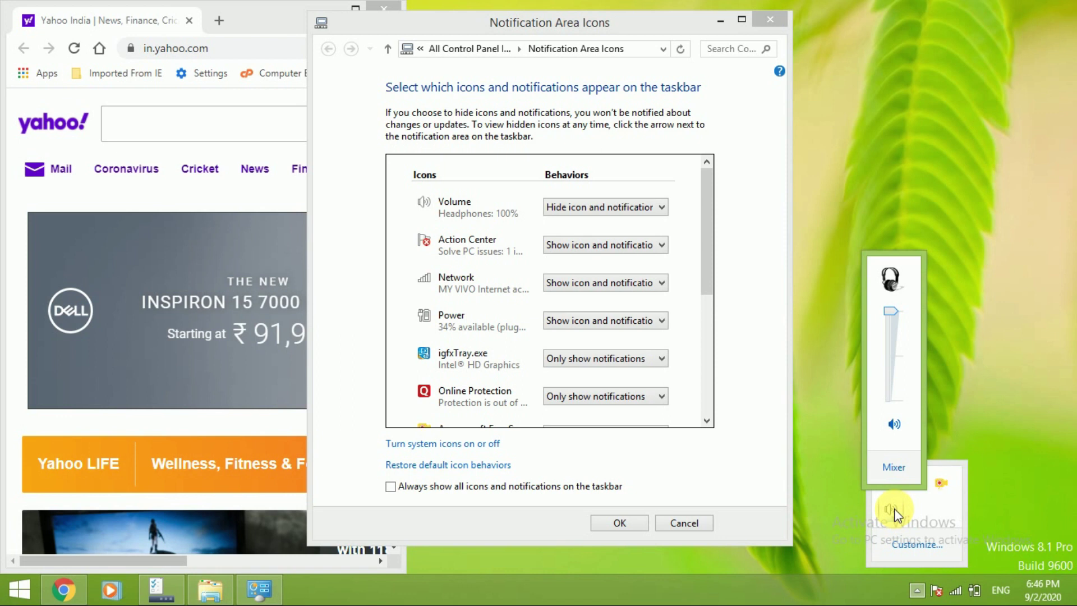
left_click(895, 508)
left_click(890, 514)
left_click(890, 513)
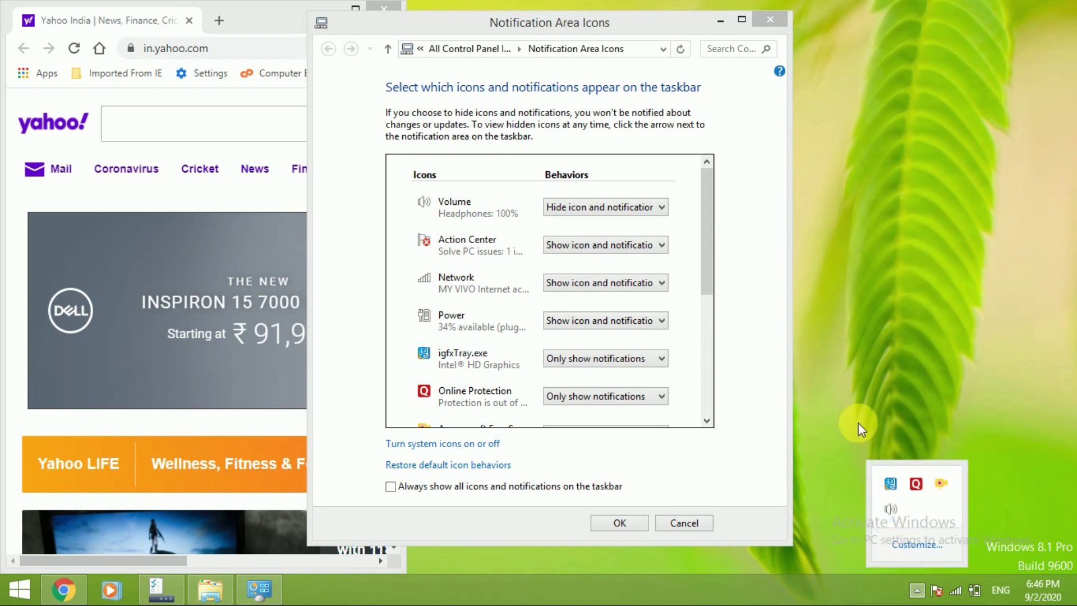
left_click(917, 590)
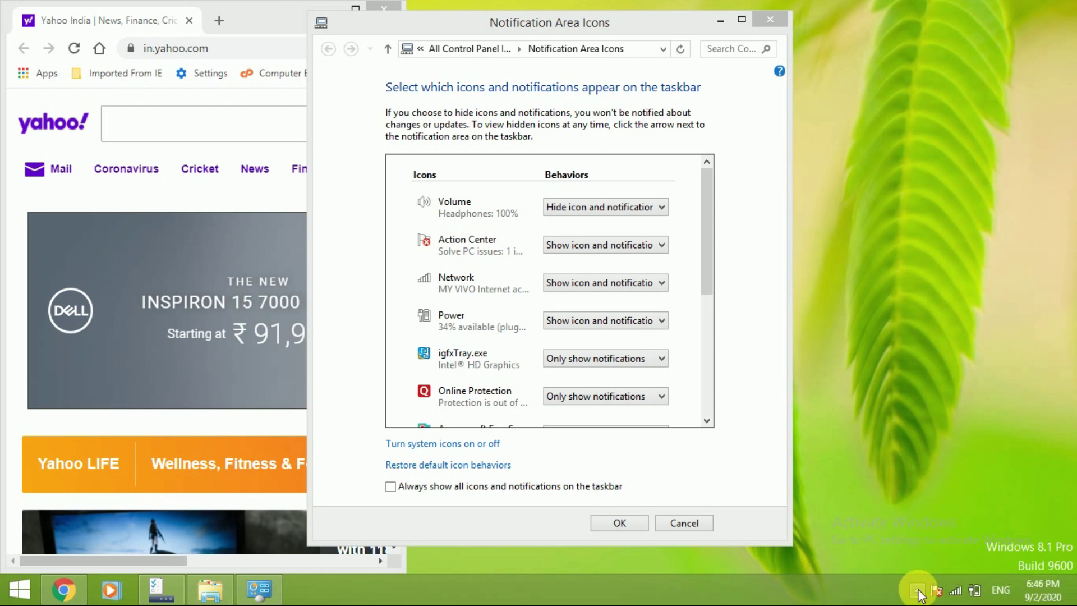
Set the Volume icon's behavior to Only show notifications.
left_click(609, 241)
left_click(600, 212)
left_click(600, 212)
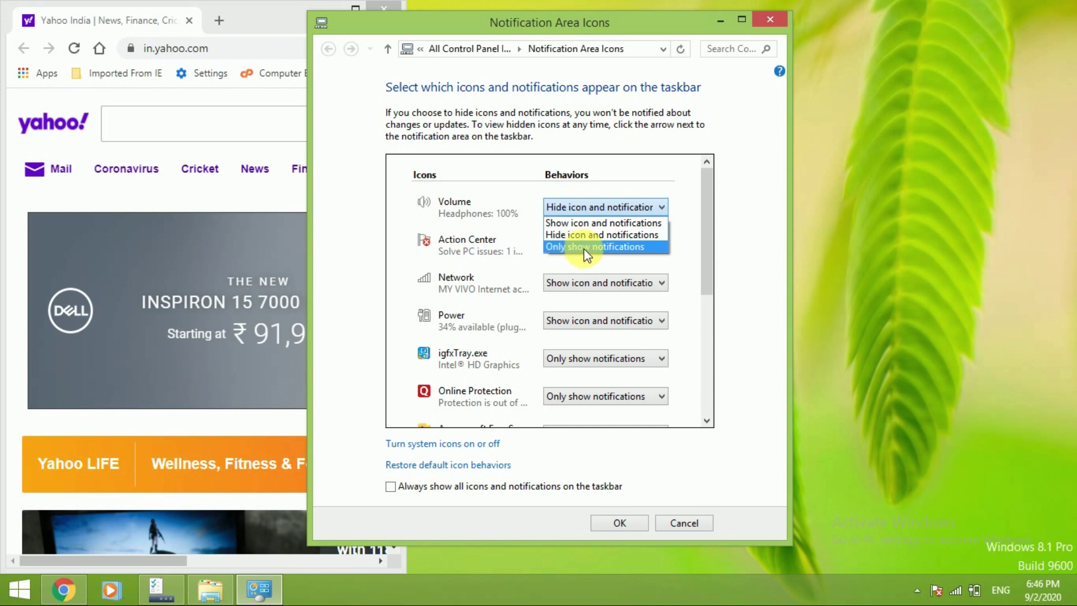
left_click(585, 252)
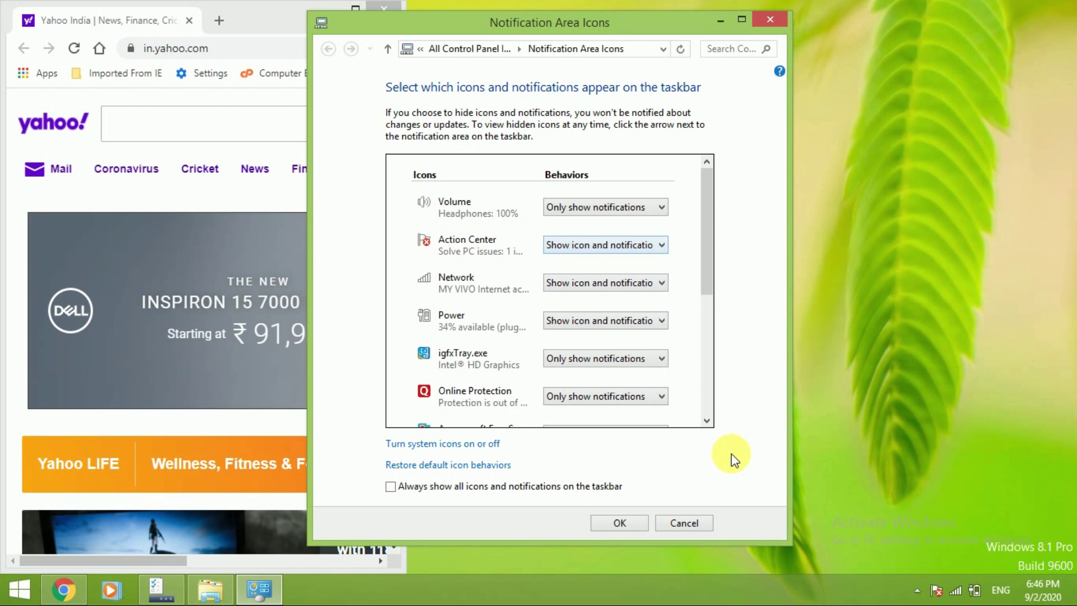
Check the Volume icon's slider among the hidden notification icons again and dismiss it.
left_click(918, 591)
left_click(890, 509)
left_click(988, 332)
Review the behavior choices for the Volume icon and reselect Only show notifications.
left_click(630, 219)
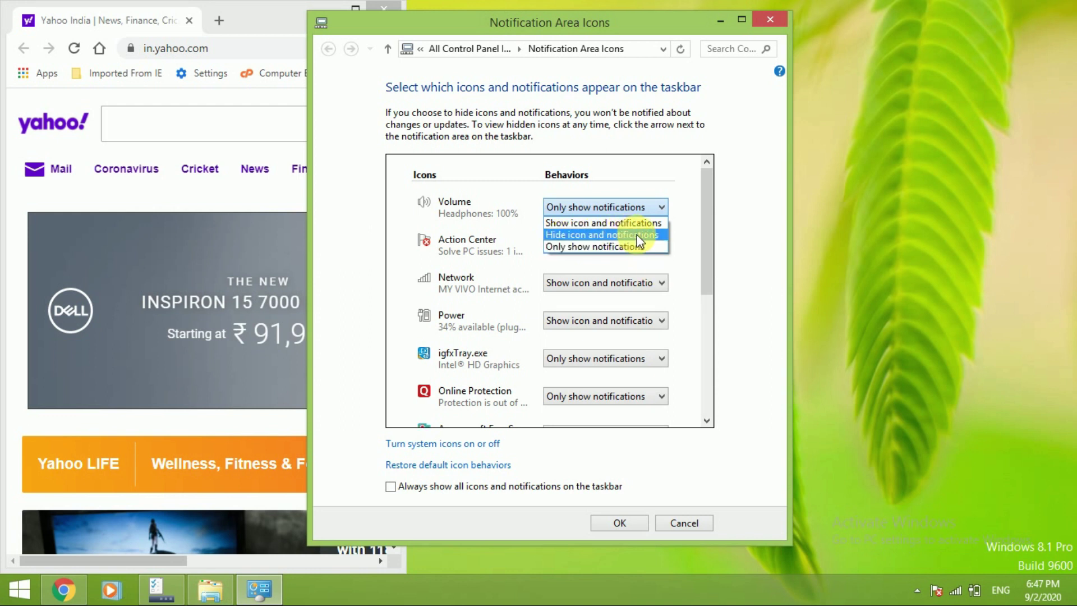
left_click(882, 596)
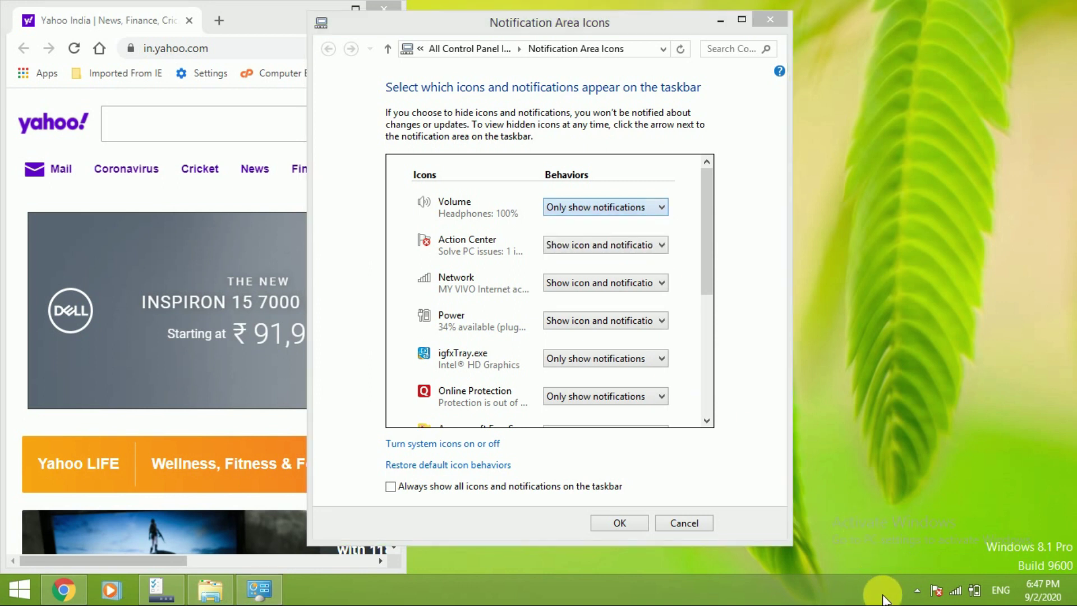
left_click(595, 208)
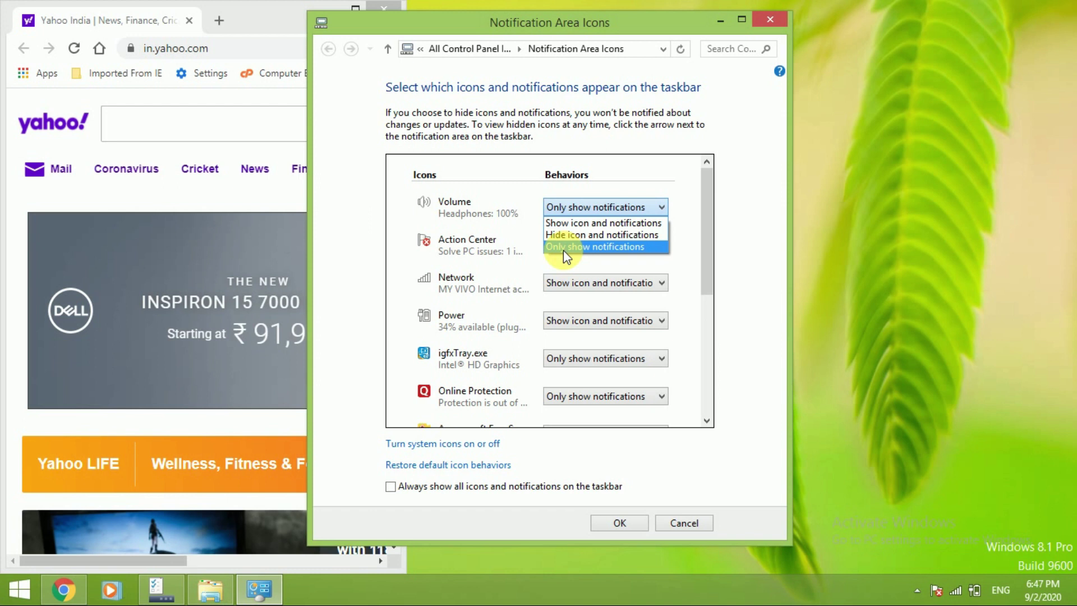
left_click(598, 249)
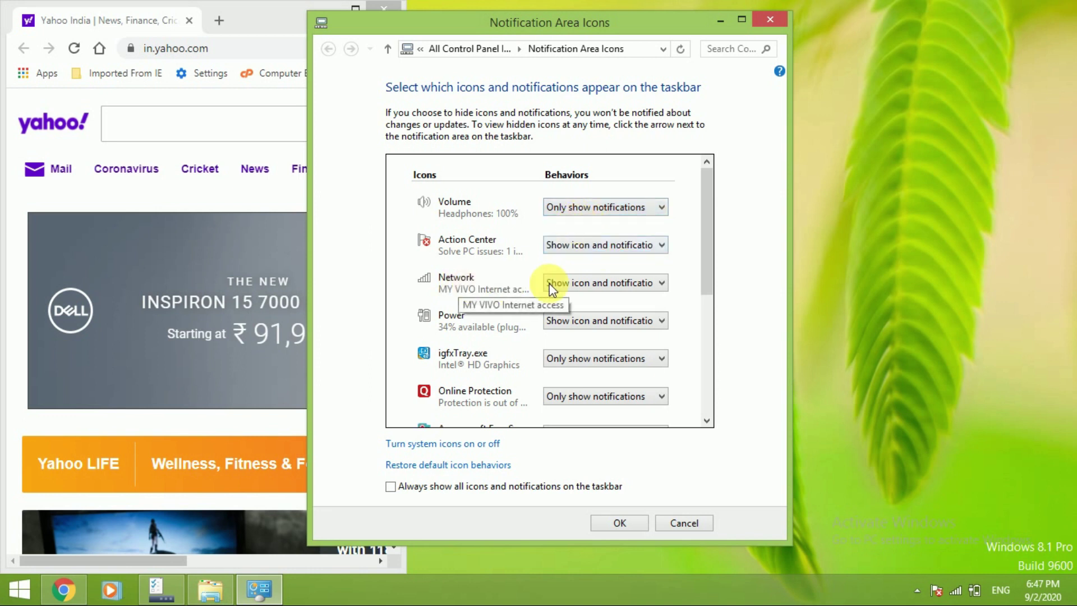
Check the Network icon on the taskbar, review its behavior choices, and reselect Show icon and notifications.
left_click(956, 590)
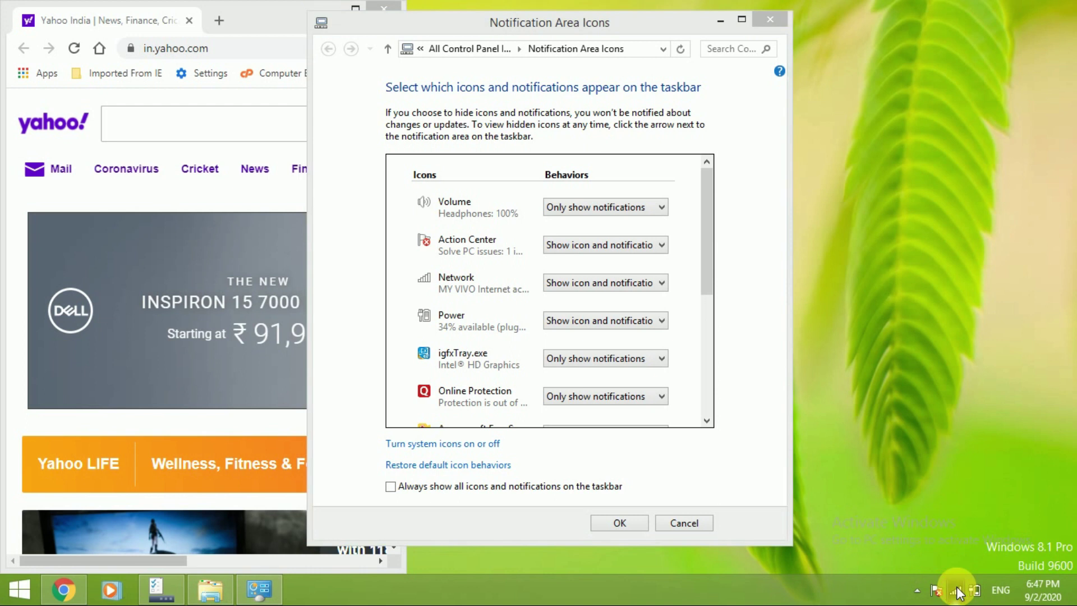
left_click(763, 565)
left_click(572, 283)
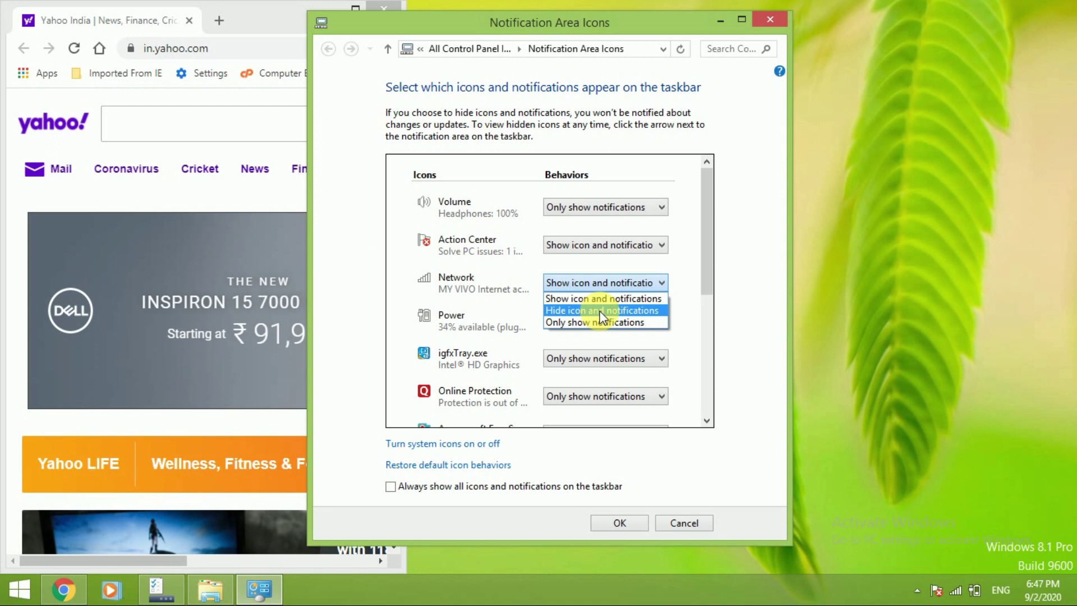
left_click(570, 299)
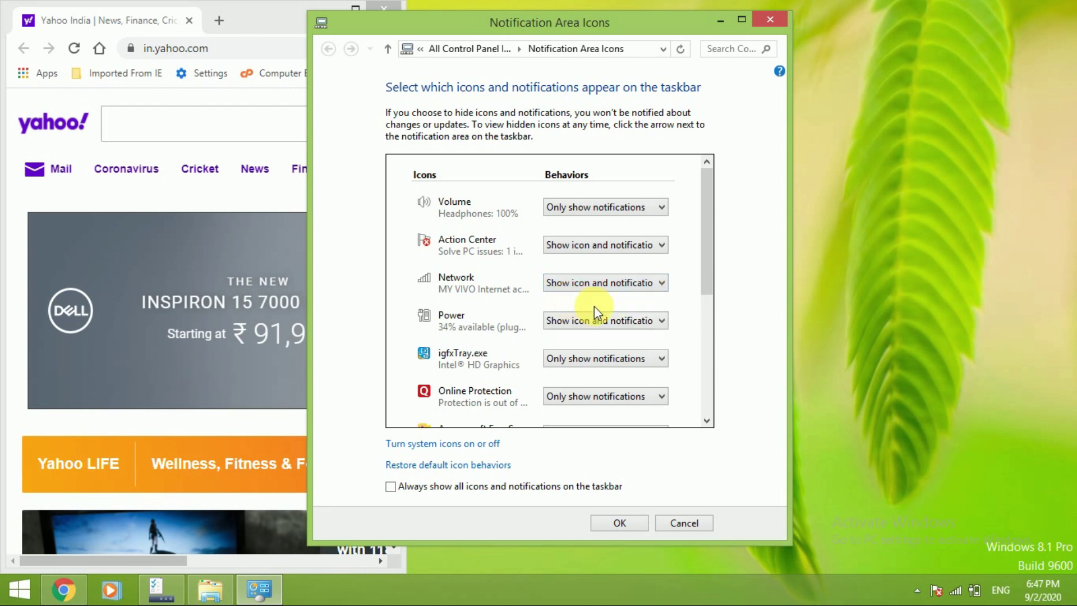
Try Hide icon and notifications for the Network icon, and set its behavior to Only show notifications.
left_click(584, 288)
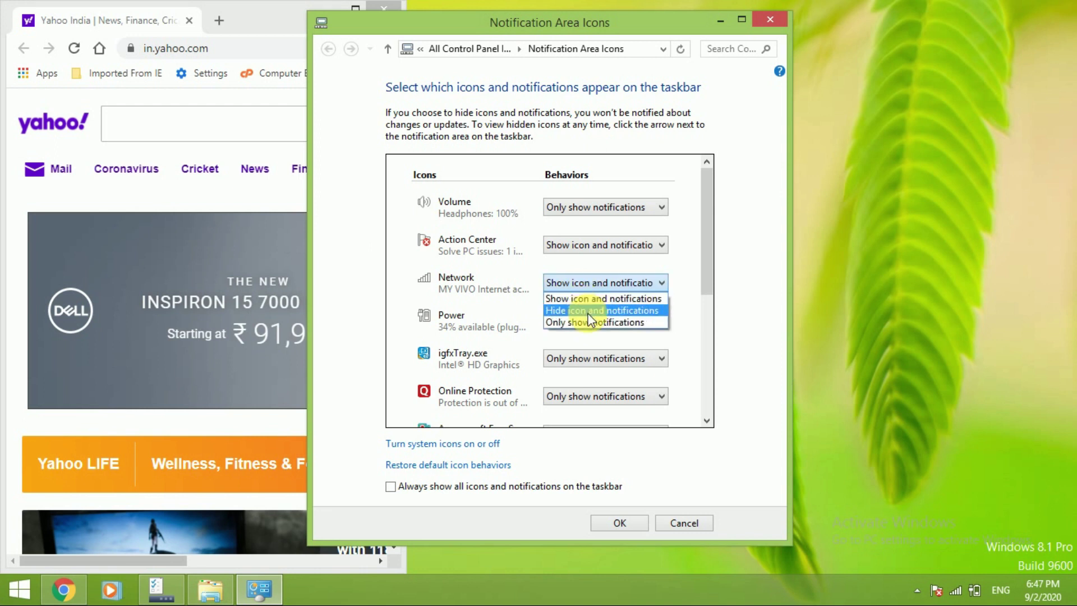
left_click(596, 311)
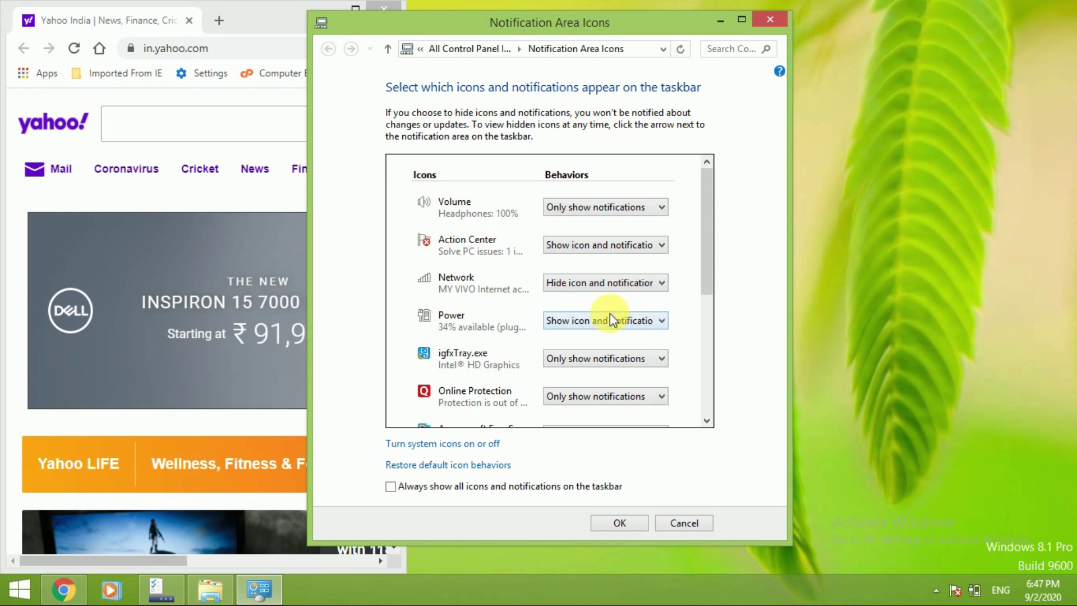
left_click(564, 282)
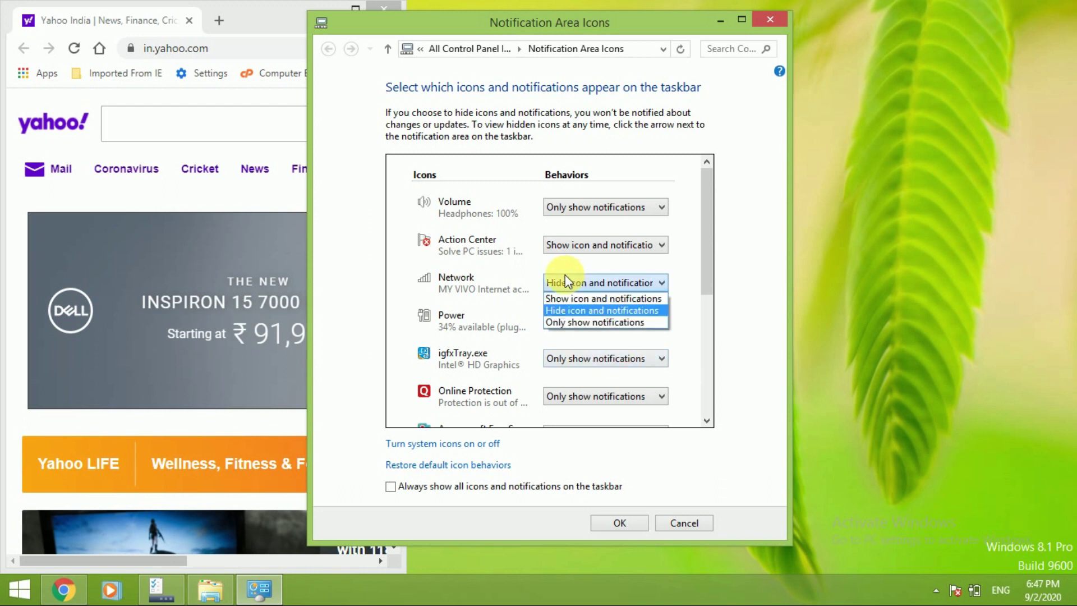
left_click(564, 322)
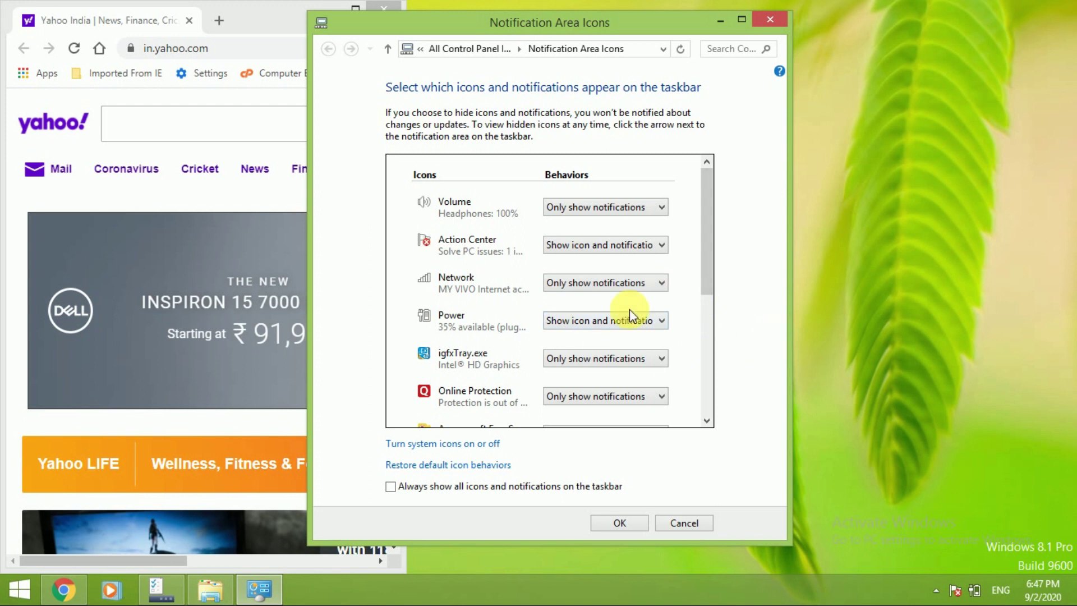
Try Hide icon and notifications for the Power icon, and switch it back to Show icon and notifications.
left_click(619, 321)
left_click(594, 346)
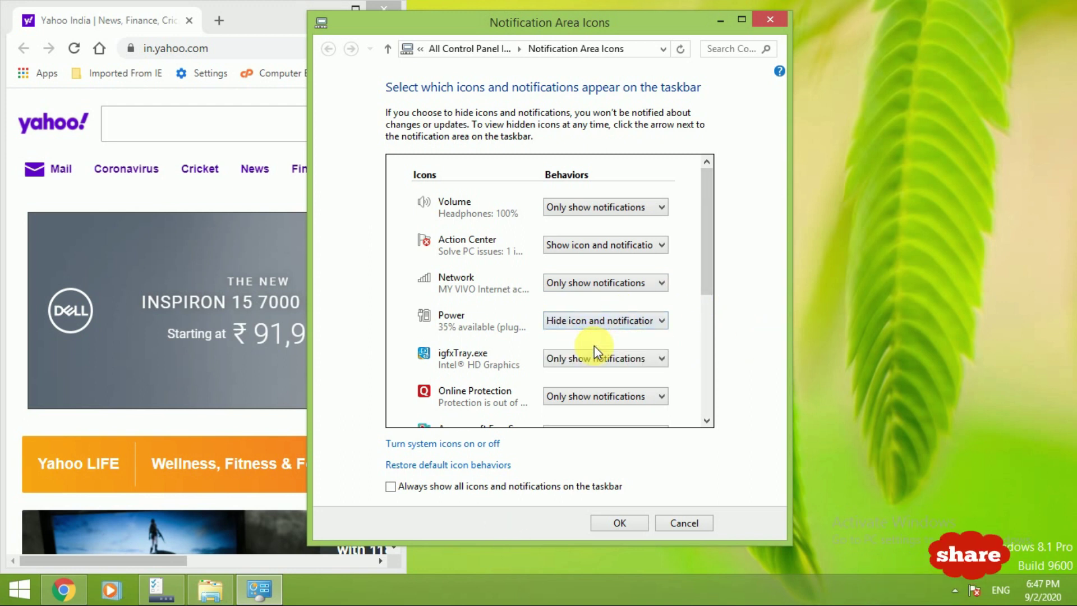
left_click(594, 331)
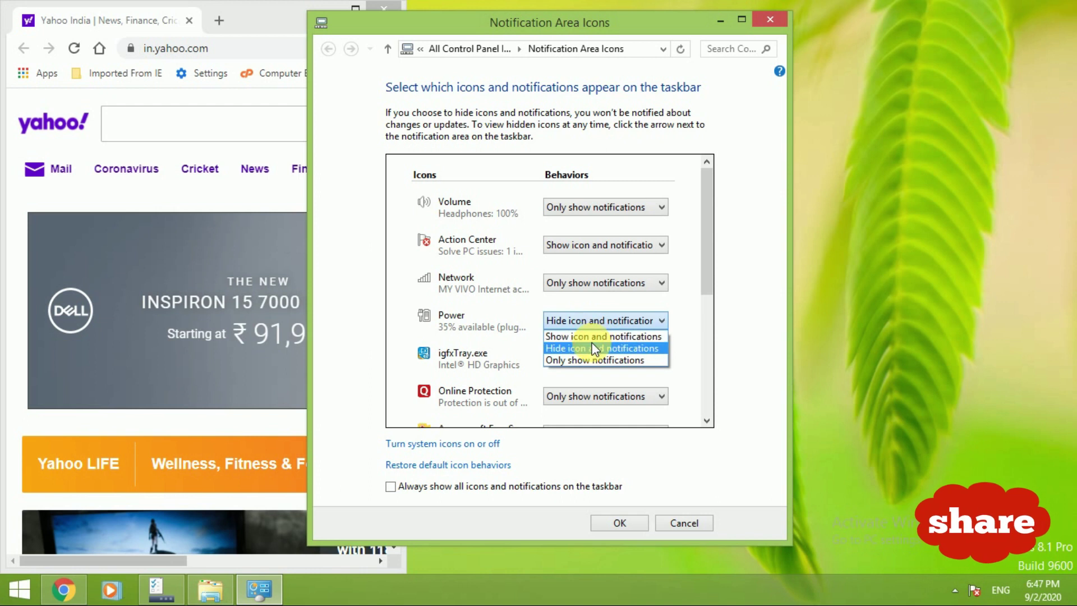
left_click(587, 335)
left_click(584, 326)
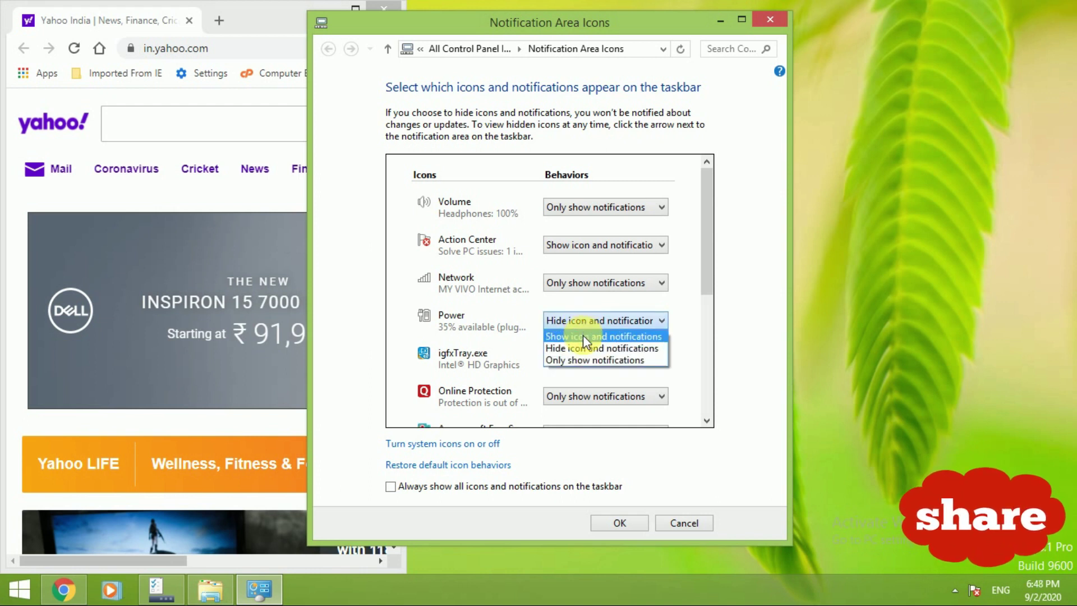
left_click(584, 335)
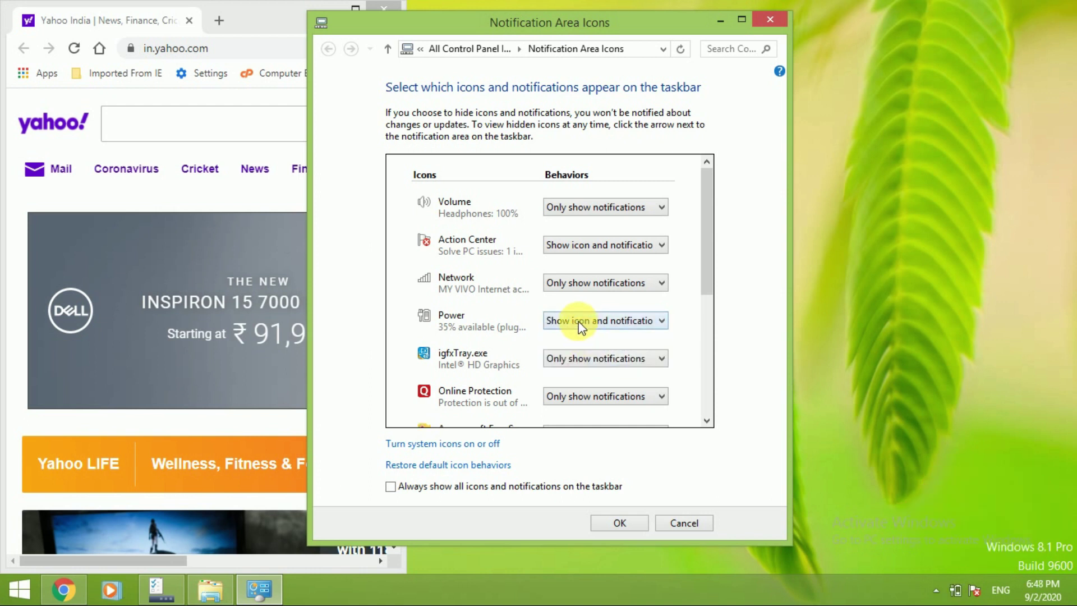
Set the Power icon's behavior to Only show notifications after trying Hide icon and notifications again.
left_click(584, 321)
left_click(584, 348)
left_click(583, 324)
left_click(581, 359)
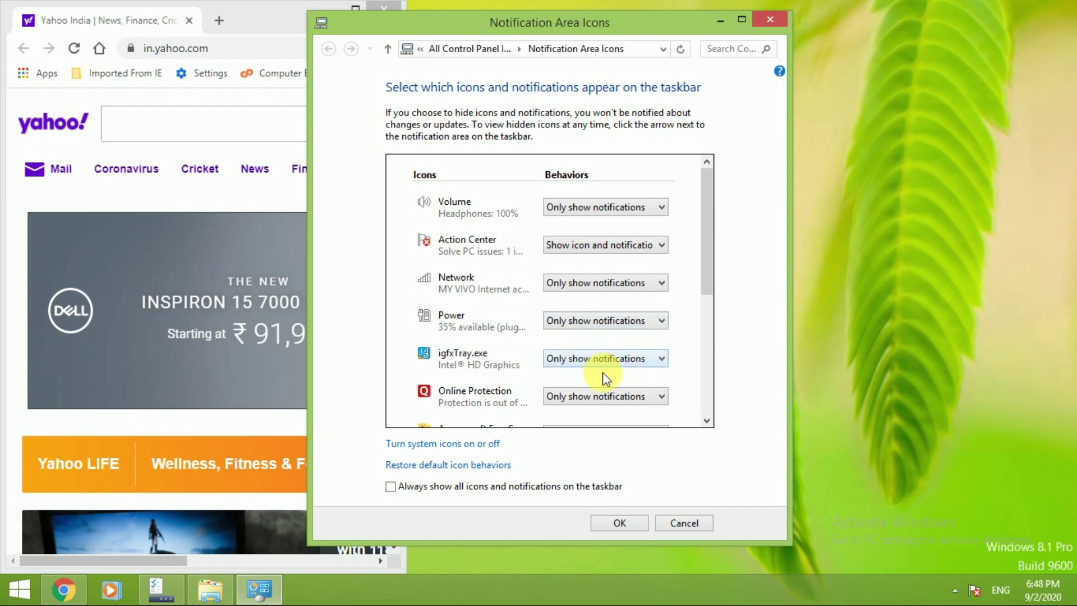
Review the behavior choices for the Online Protection icon, and check the hidden notification icons.
left_click(554, 396)
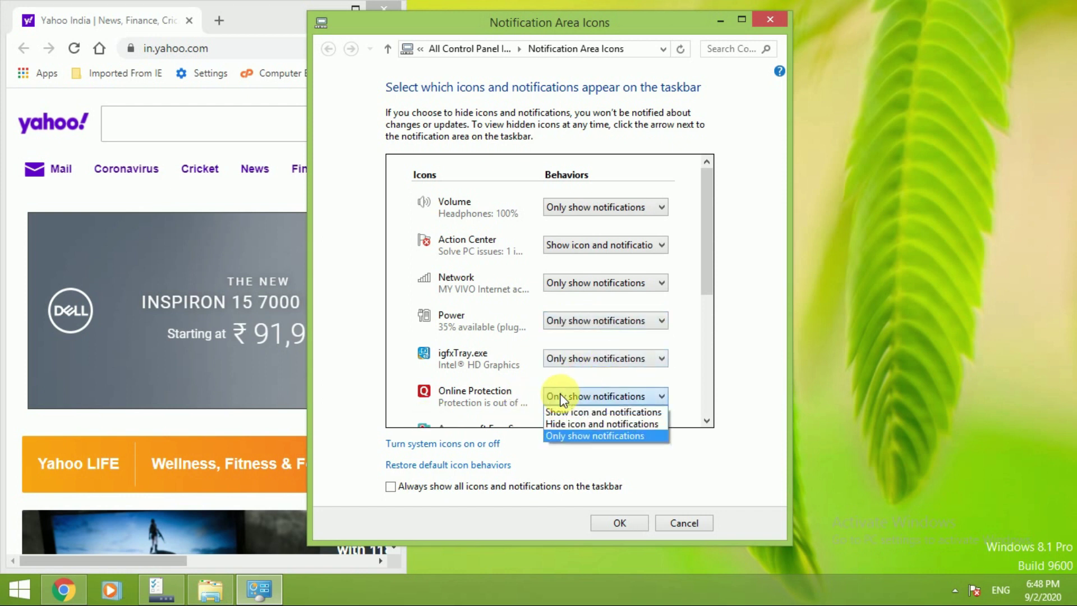
left_click(819, 363)
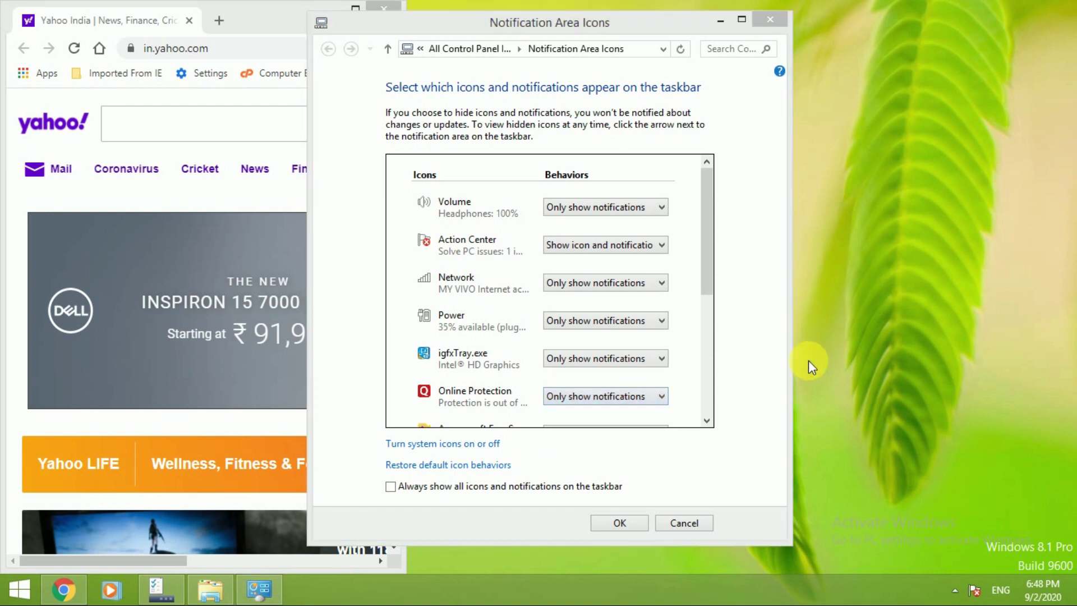
left_click(956, 593)
left_click(904, 384)
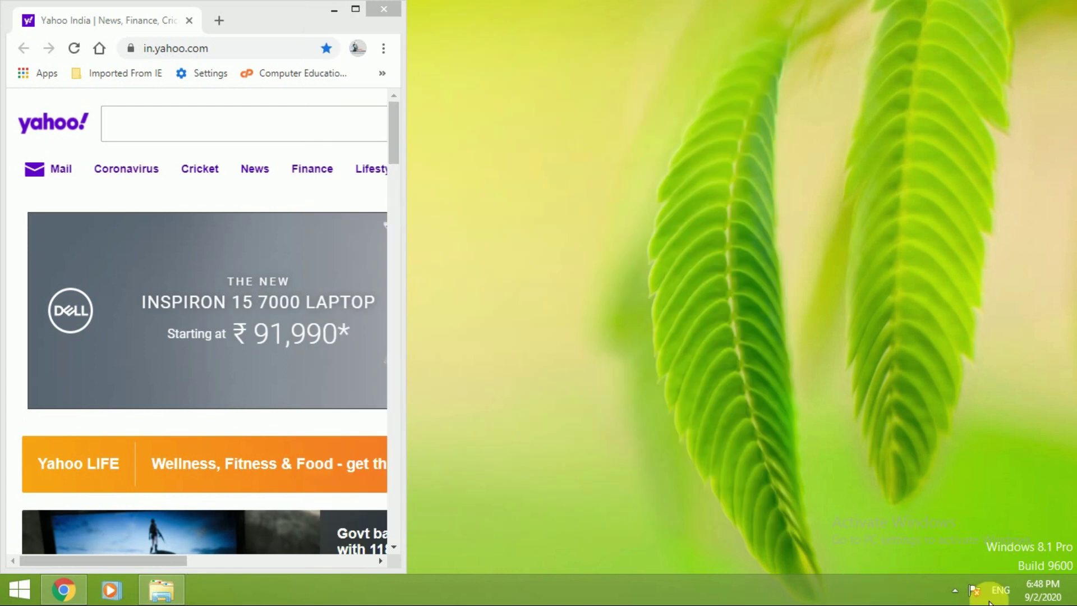
Show the bare desktop from the taskbar and bring the open window back.
left_click(1073, 593)
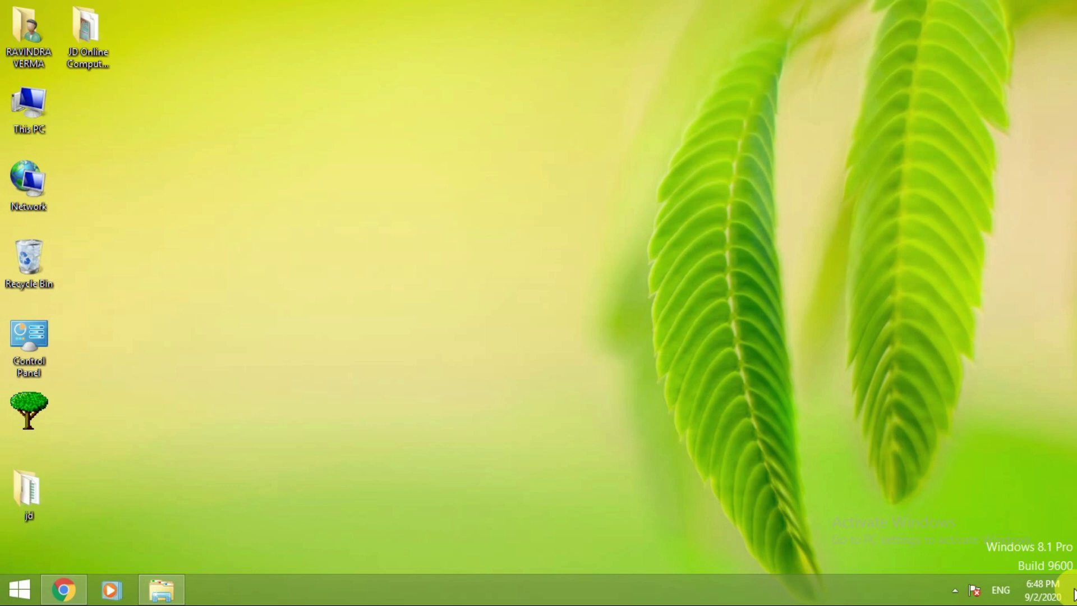
left_click(1074, 594)
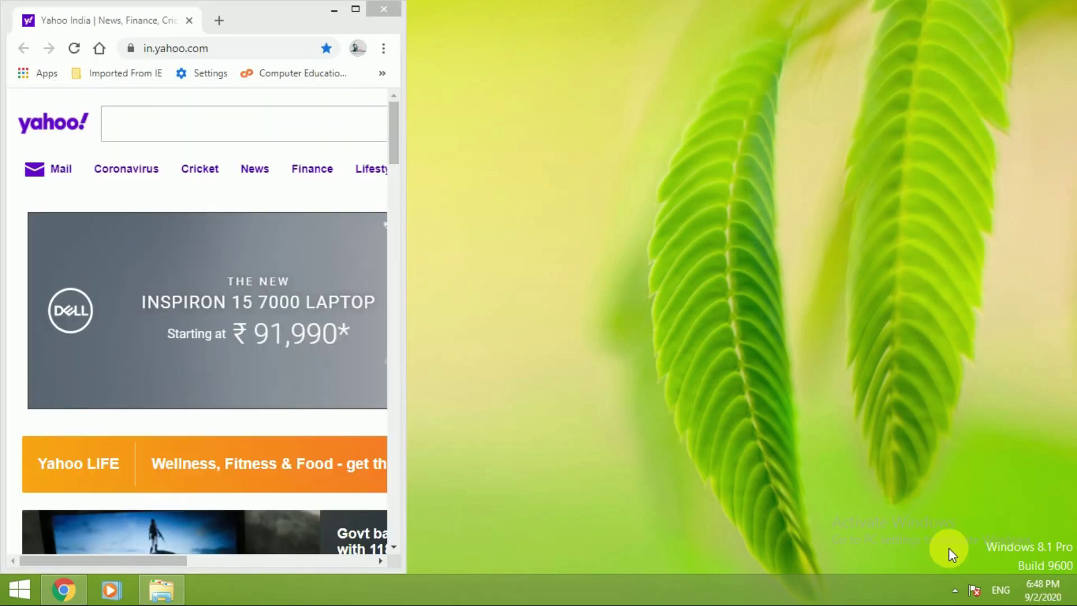
Switch the input language to Hindi Google Input Tools and back to English (United States) US keyboard.
left_click(1006, 593)
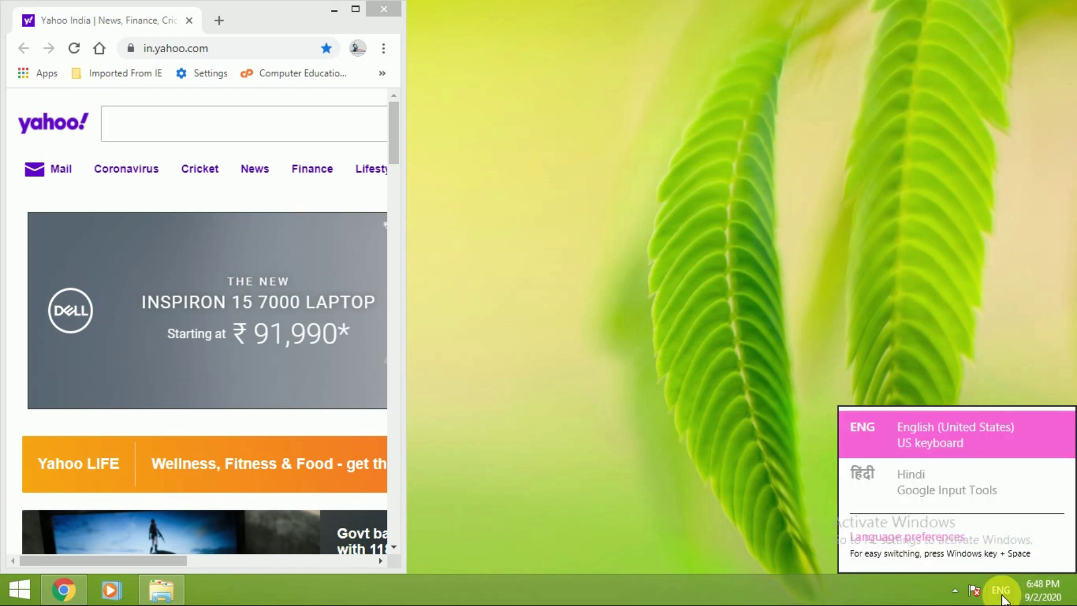
left_click(910, 487)
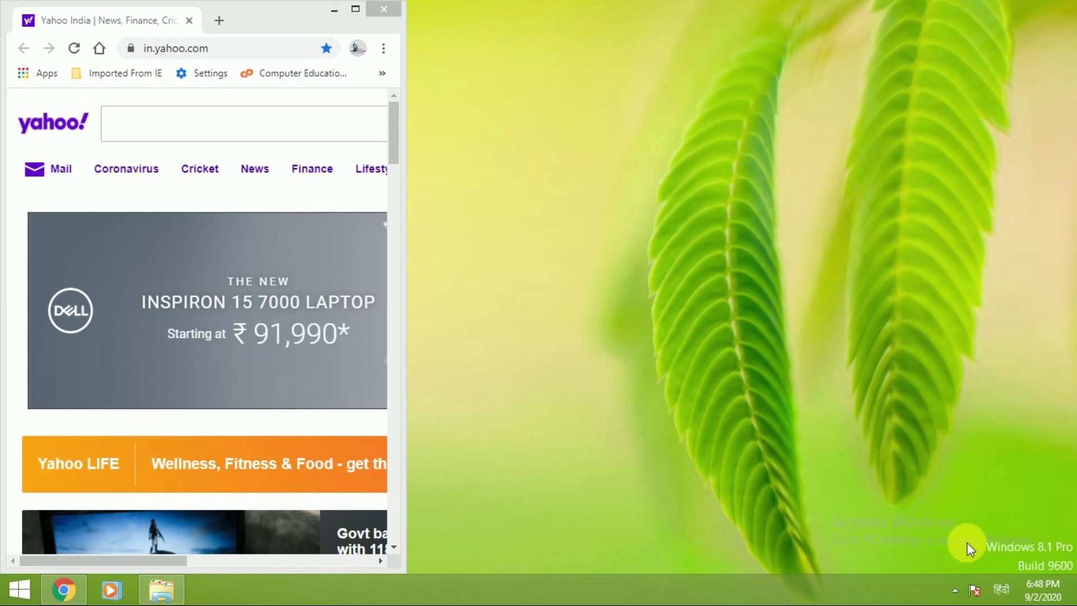
left_click(1004, 593)
left_click(920, 492)
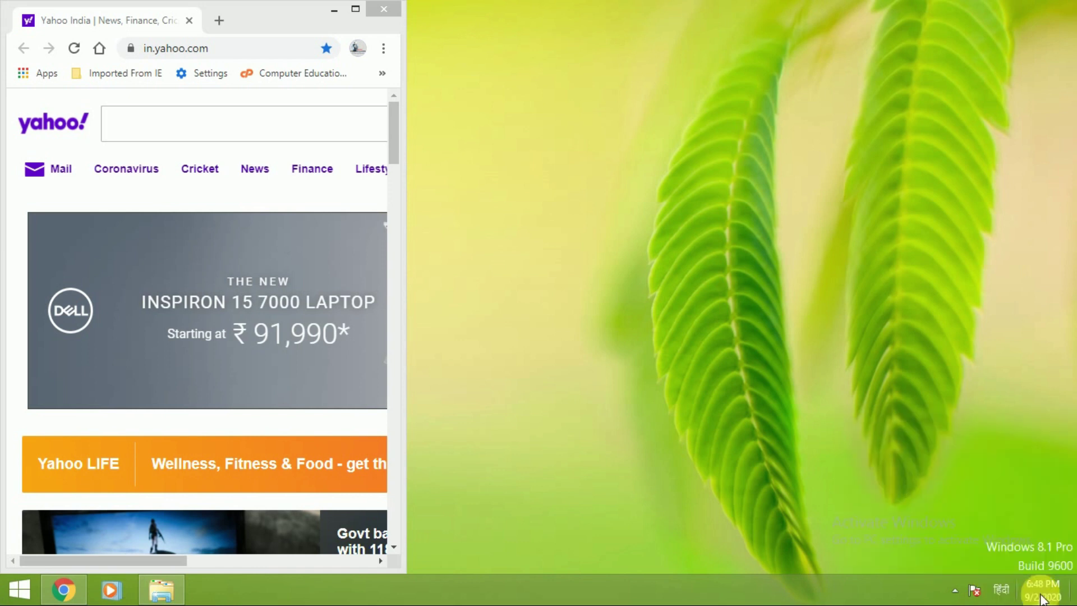
left_click(1002, 588)
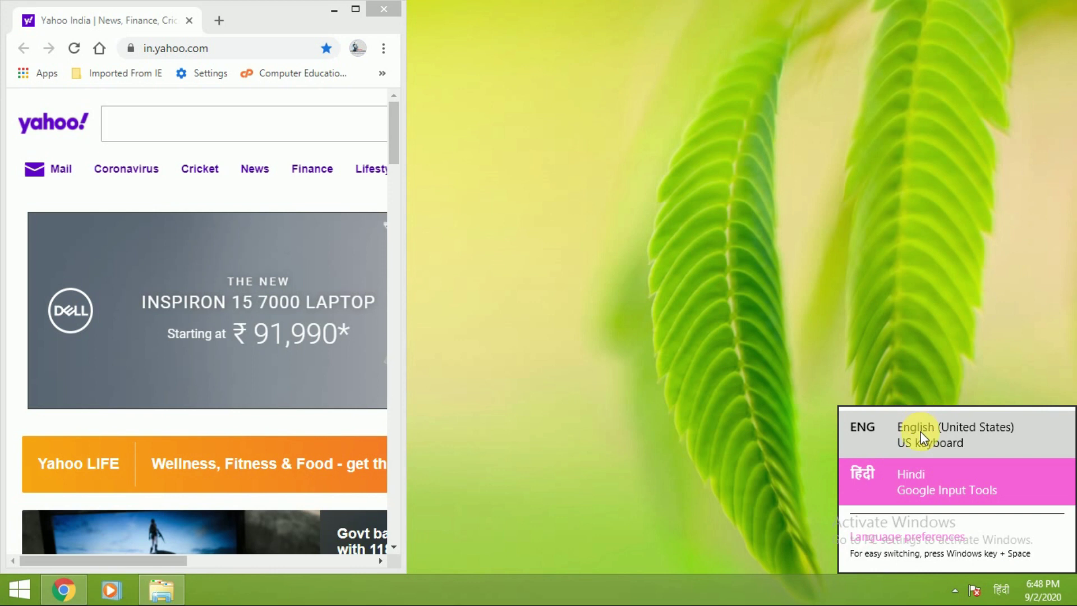
left_click(922, 437)
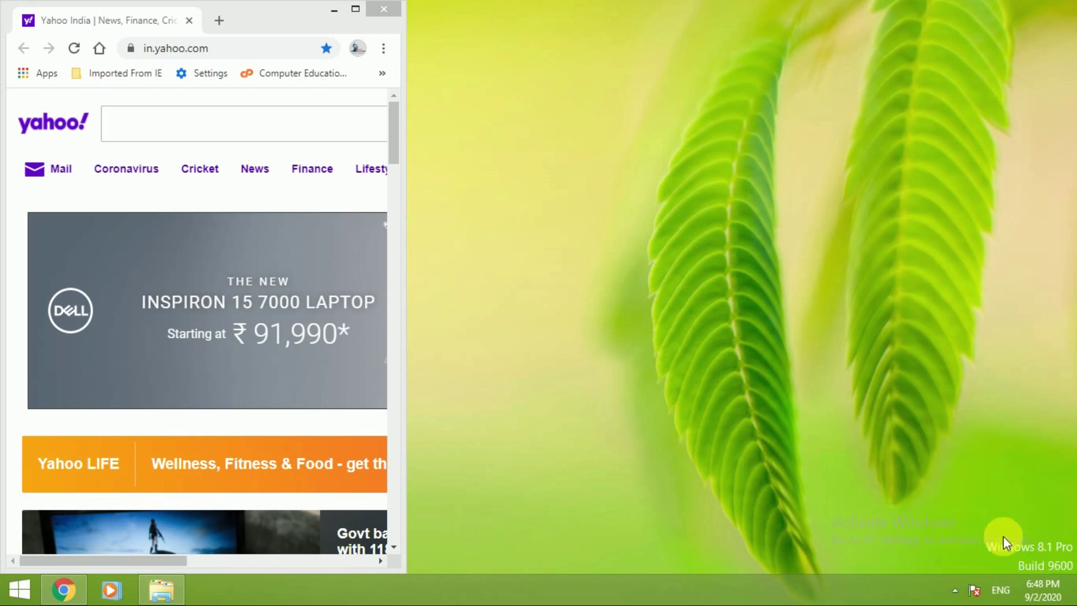
View the calendar and clock from the taskbar's date and time, and close them.
left_click(1028, 587)
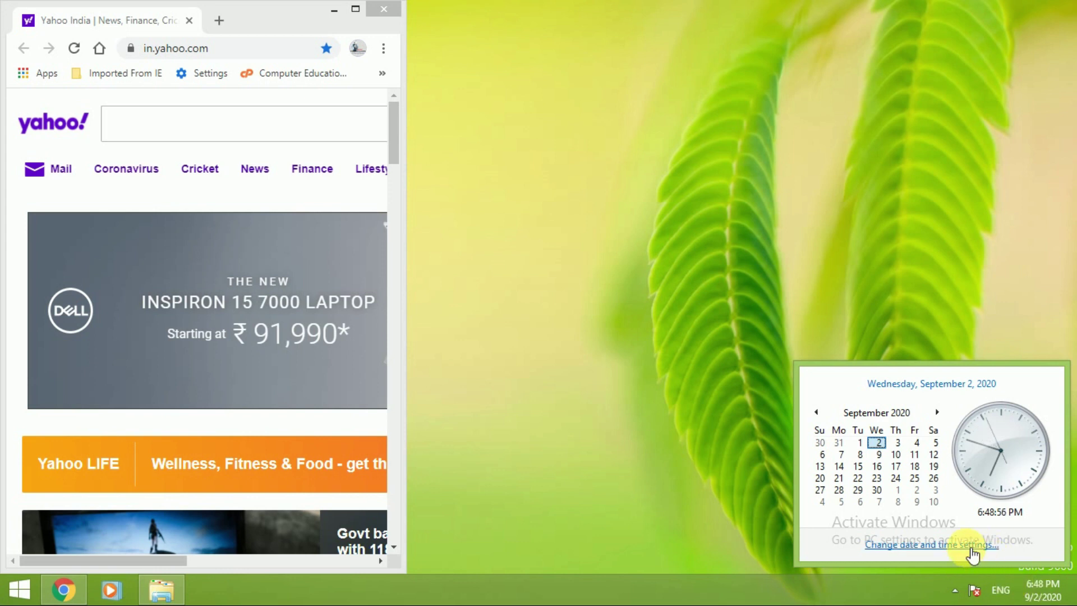
left_click(1041, 585)
left_click(1041, 584)
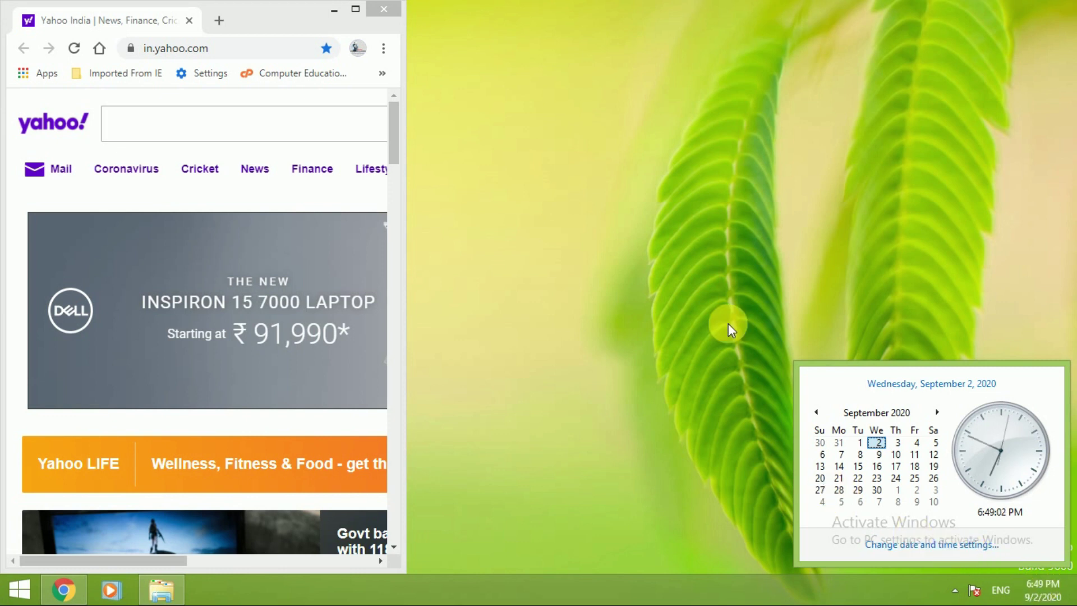
left_click(752, 318)
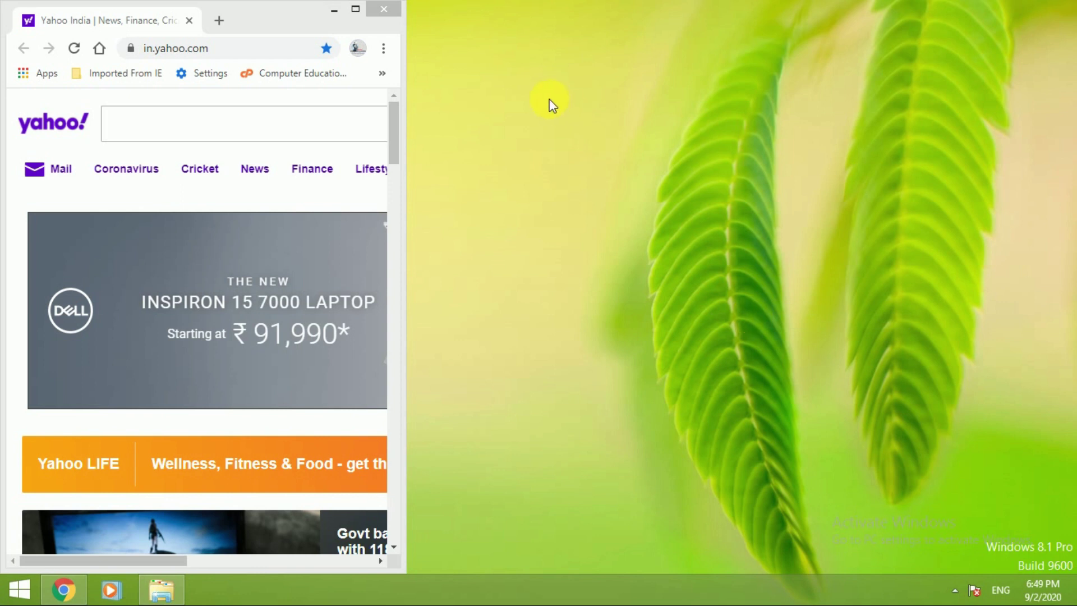